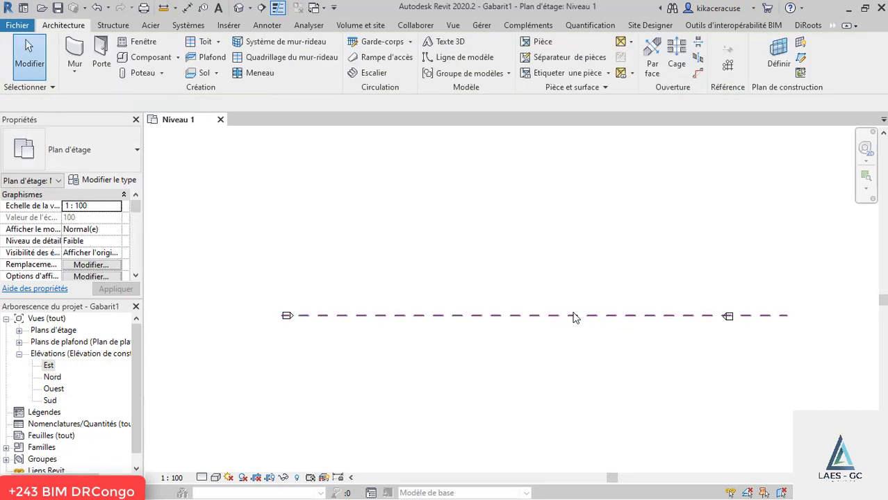
Name the horizontal reference plane in the Niveau 1 floor plan "k"
{"action": "left_click", "coordinate": [683, 336]}
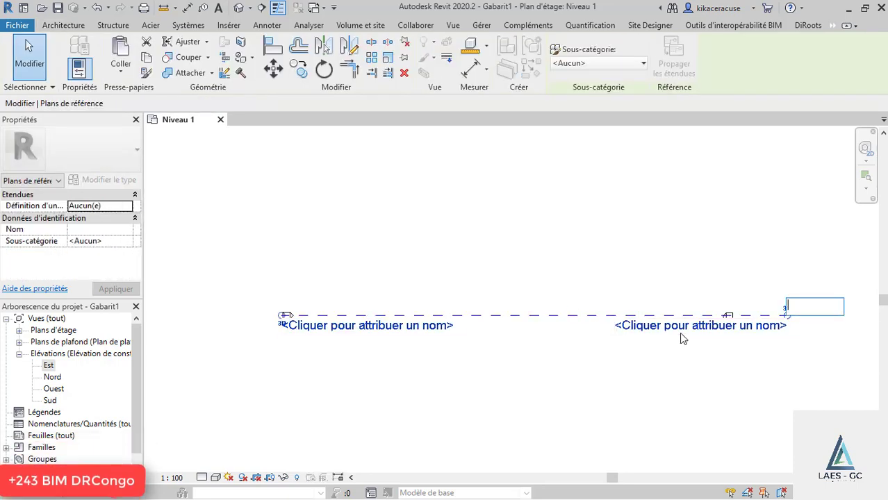
{"action": "type", "text": "k"}
{"action": "key", "text": "Return"}
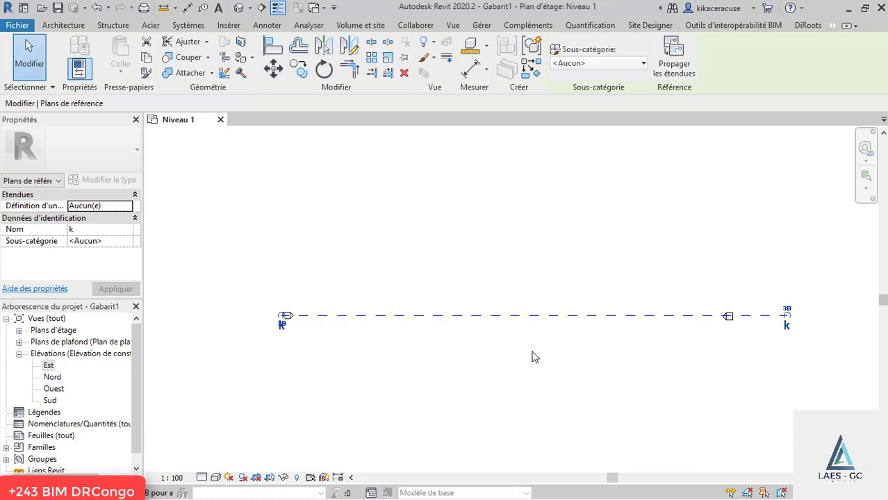
{"action": "left_click", "coordinate": [277, 262]}
{"action": "scroll", "coordinate": [273, 271], "scroll_direction": "down", "scroll_amount": 2}
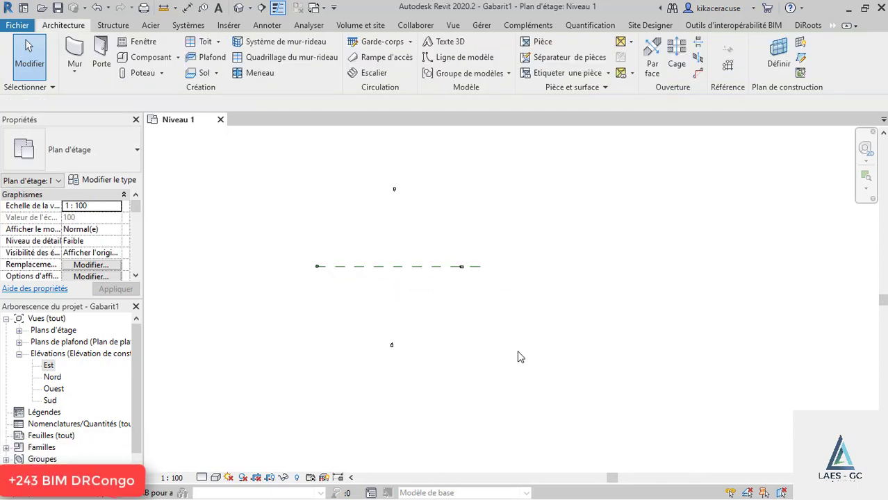
Start a new in-place mass, keeping the proposed name Volume 1
{"action": "left_click", "coordinate": [347, 26]}
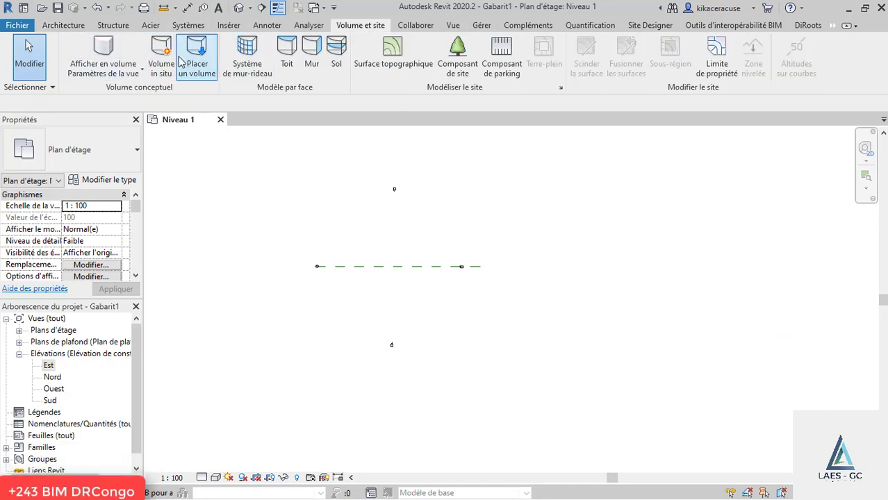
{"action": "left_click", "coordinate": [165, 64]}
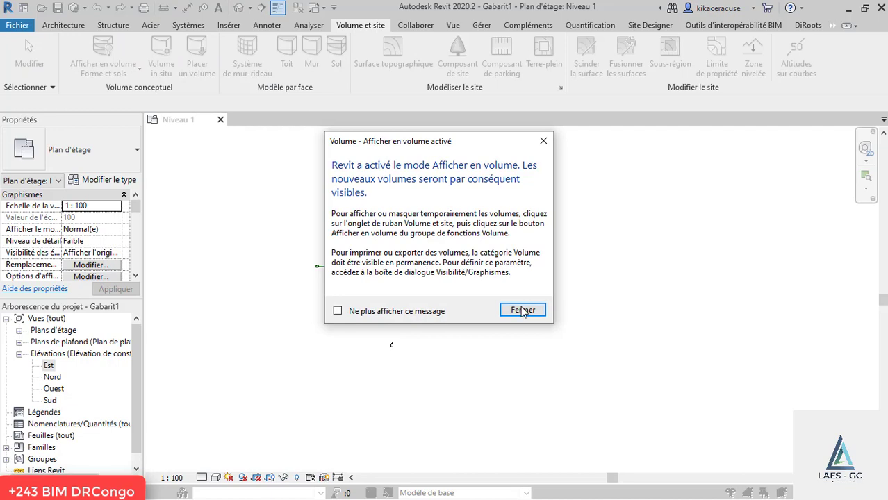
{"action": "left_click", "coordinate": [523, 308]}
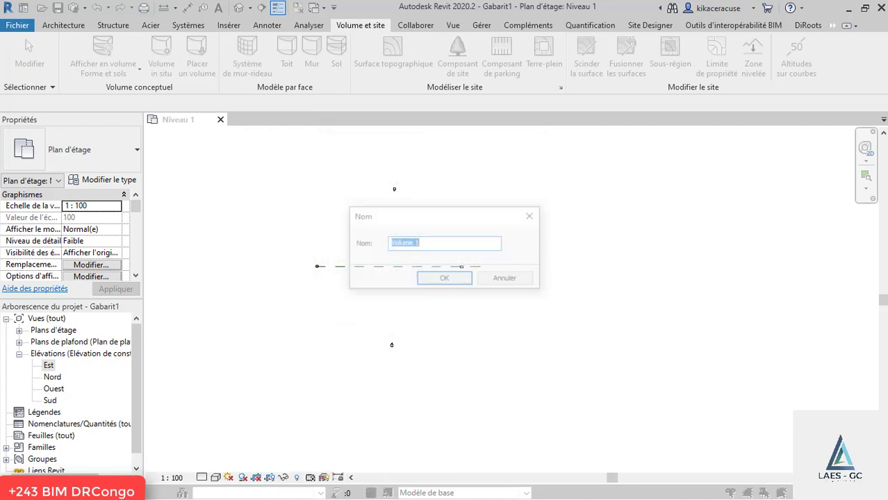
{"action": "left_click", "coordinate": [435, 280]}
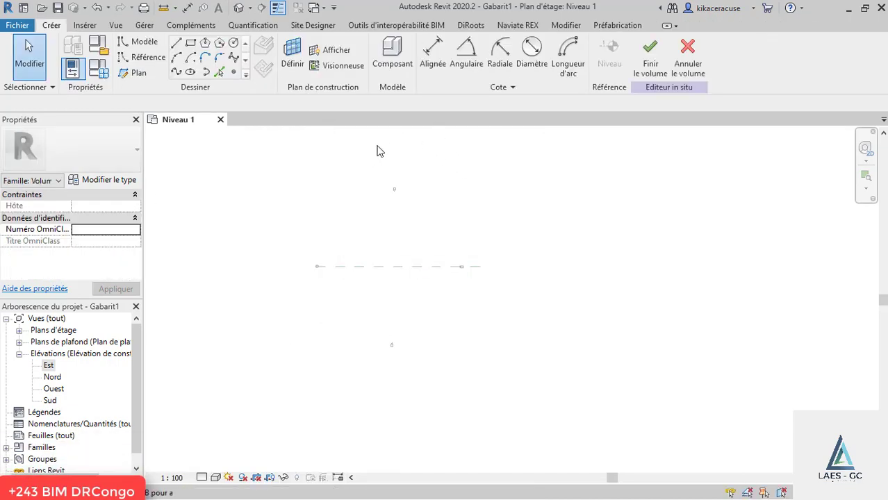
{"action": "scroll", "coordinate": [390, 263], "scroll_direction": "up", "scroll_amount": 1}
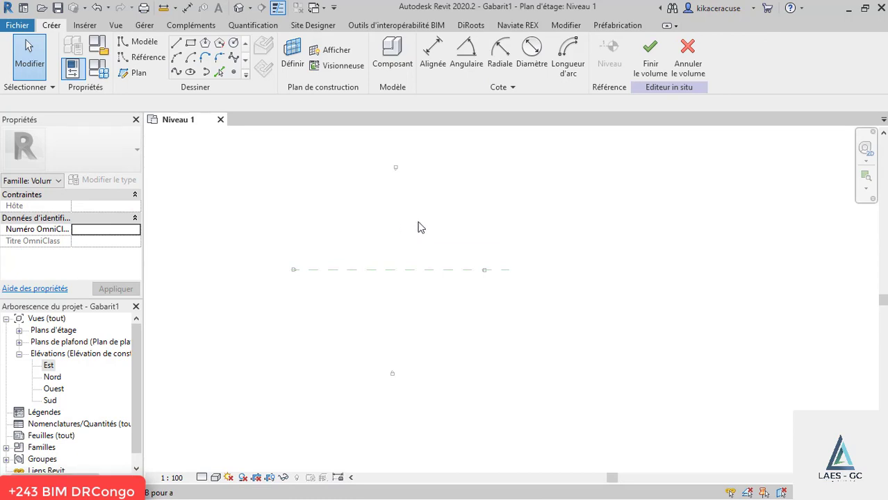
Set the work plane by picking reference plane k and open the Elévation: Sud view for sketching
{"action": "left_click", "coordinate": [292, 55]}
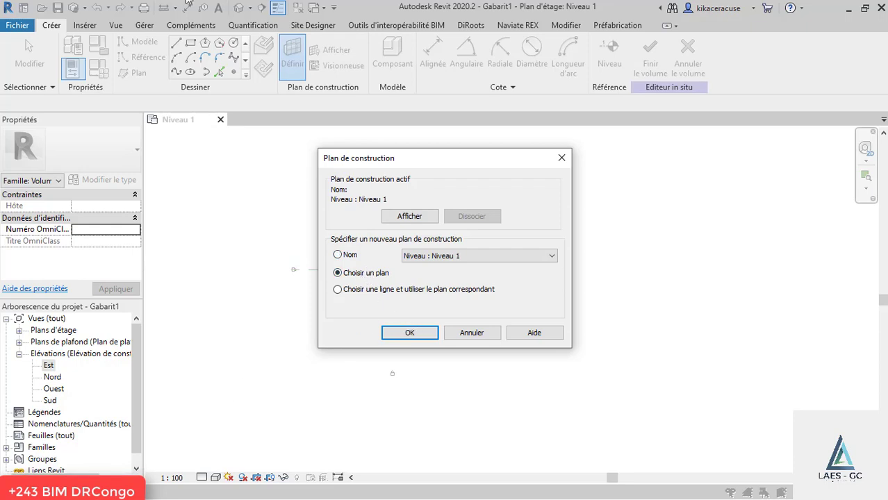
{"action": "left_click", "coordinate": [410, 340]}
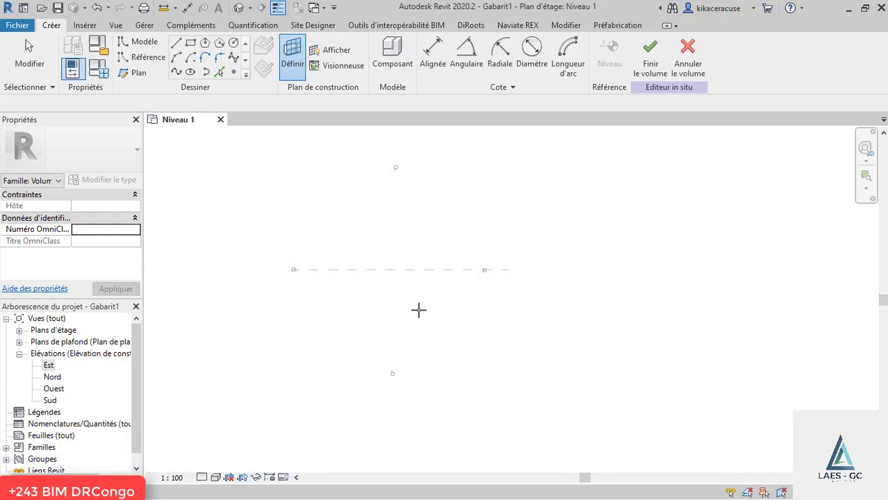
{"action": "left_click", "coordinate": [417, 271]}
{"action": "left_click", "coordinate": [380, 219]}
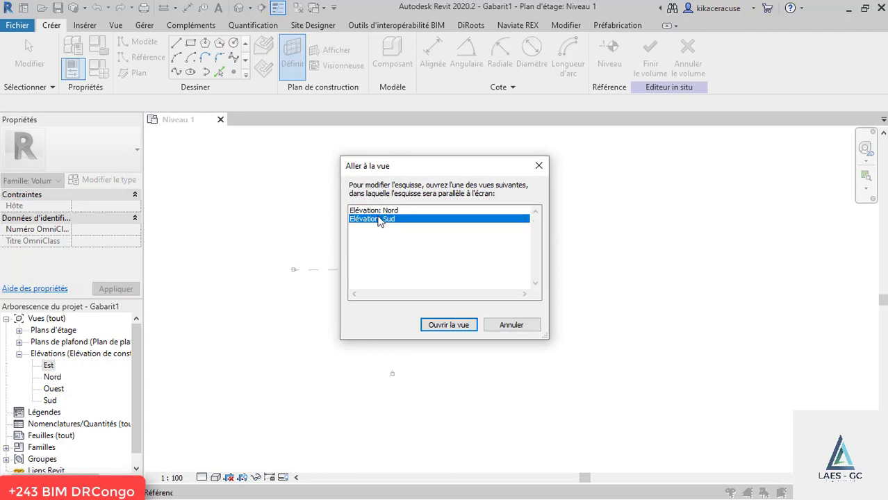
{"action": "left_click", "coordinate": [451, 325]}
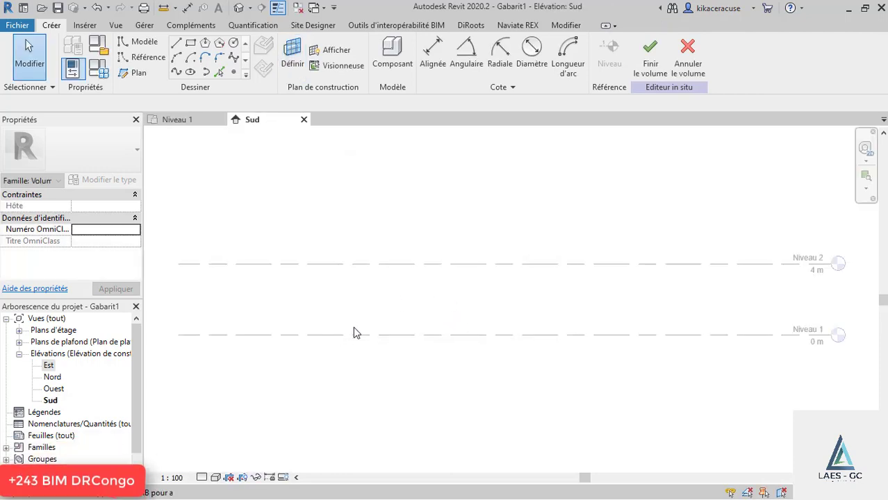
Draw a model-line ellipse over the levels with a 45 m vertical semi-axis and a 35 m horizontal semi-axis
{"action": "scroll", "coordinate": [456, 253], "scroll_direction": "up", "scroll_amount": 1}
{"action": "scroll", "coordinate": [410, 333], "scroll_direction": "down", "scroll_amount": 5}
{"action": "scroll", "coordinate": [424, 320], "scroll_direction": "up", "scroll_amount": 2}
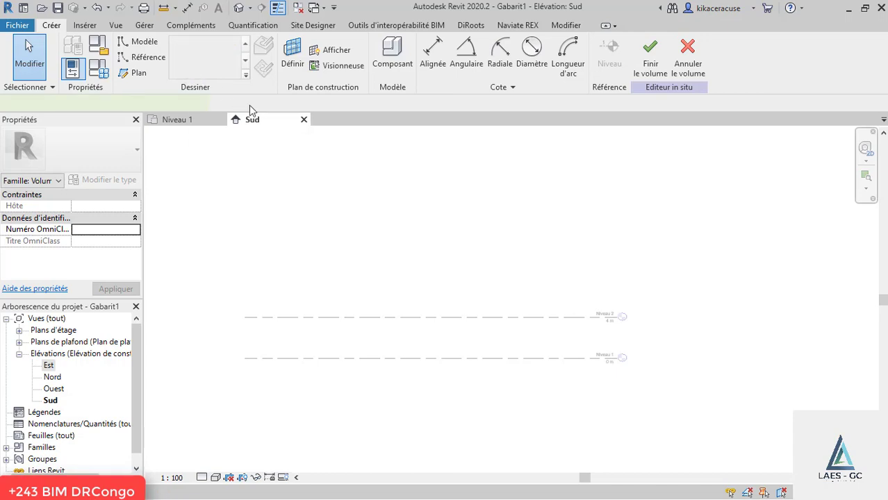
{"action": "left_click", "coordinate": [145, 42]}
{"action": "scroll", "coordinate": [403, 359], "scroll_direction": "down", "scroll_amount": 2}
{"action": "scroll", "coordinate": [402, 311], "scroll_direction": "down", "scroll_amount": 1}
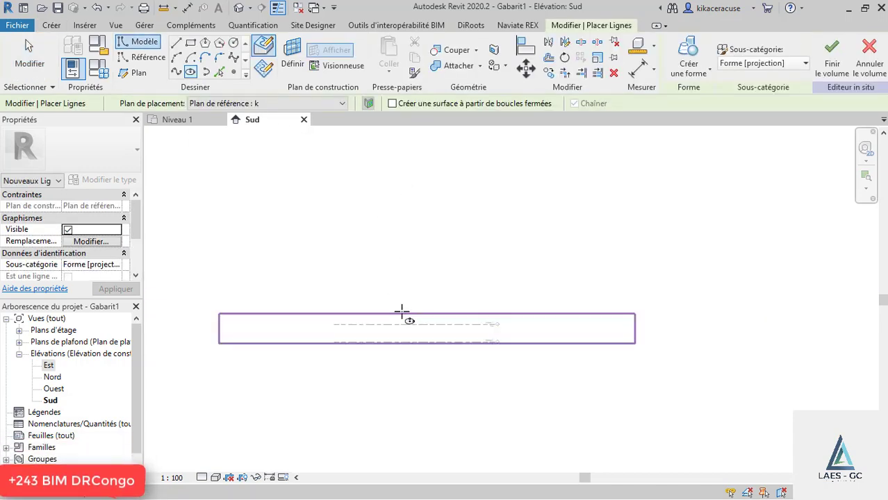
{"action": "scroll", "coordinate": [396, 383], "scroll_direction": "down", "scroll_amount": 1}
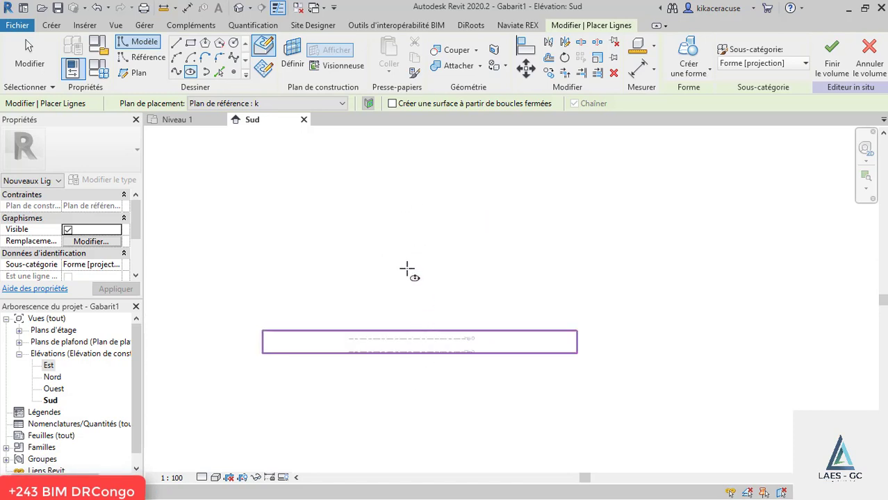
{"action": "left_click", "coordinate": [394, 235]}
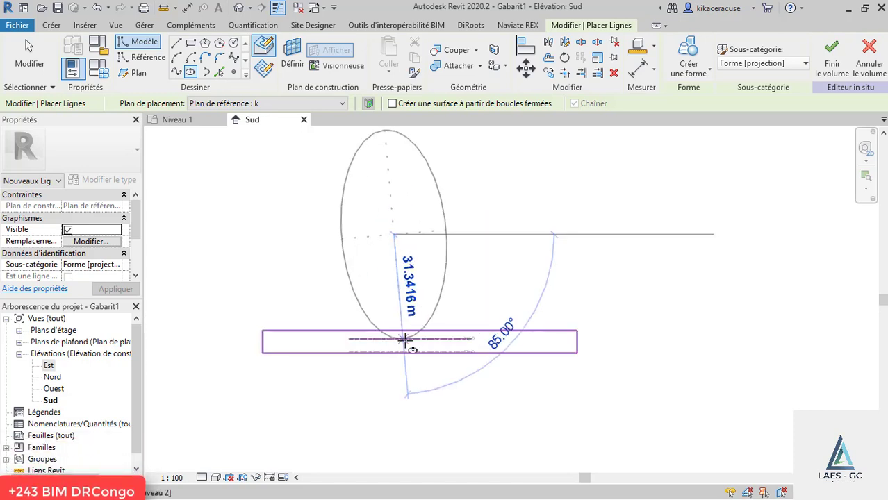
{"action": "scroll", "coordinate": [394, 341], "scroll_direction": "up", "scroll_amount": 2}
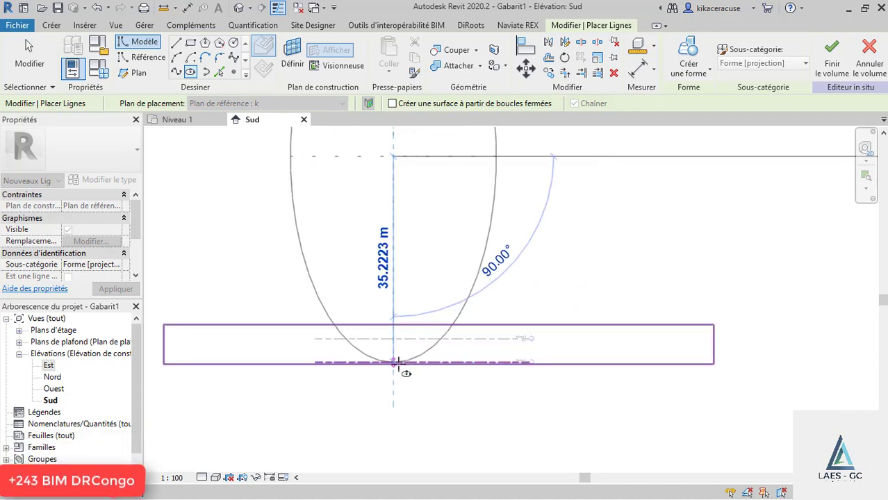
{"action": "scroll", "coordinate": [395, 399], "scroll_direction": "down", "scroll_amount": 2}
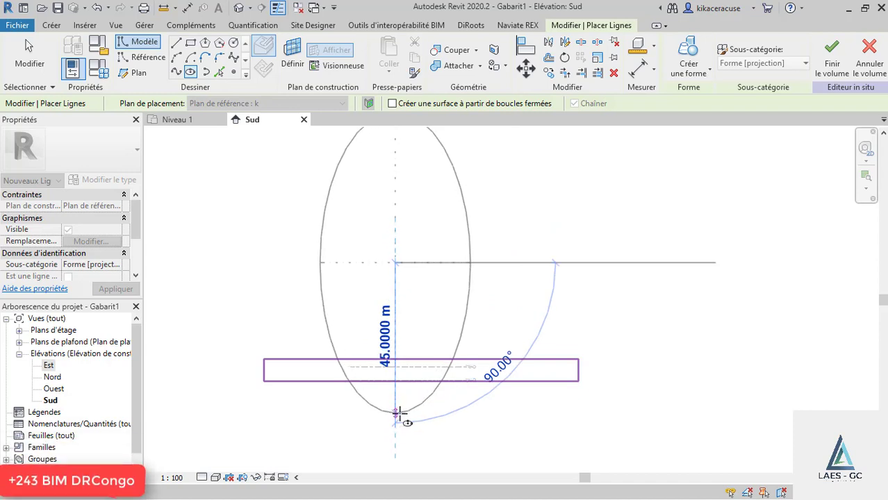
{"action": "left_click", "coordinate": [400, 415]}
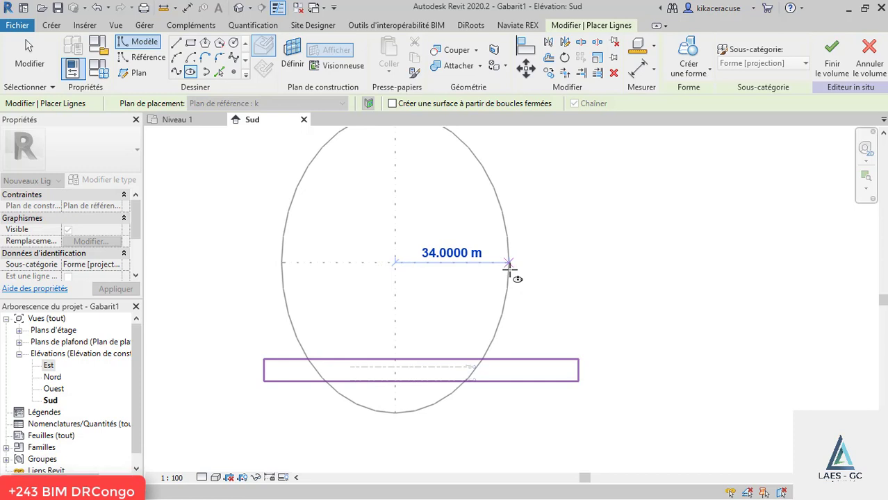
{"action": "left_click", "coordinate": [512, 264]}
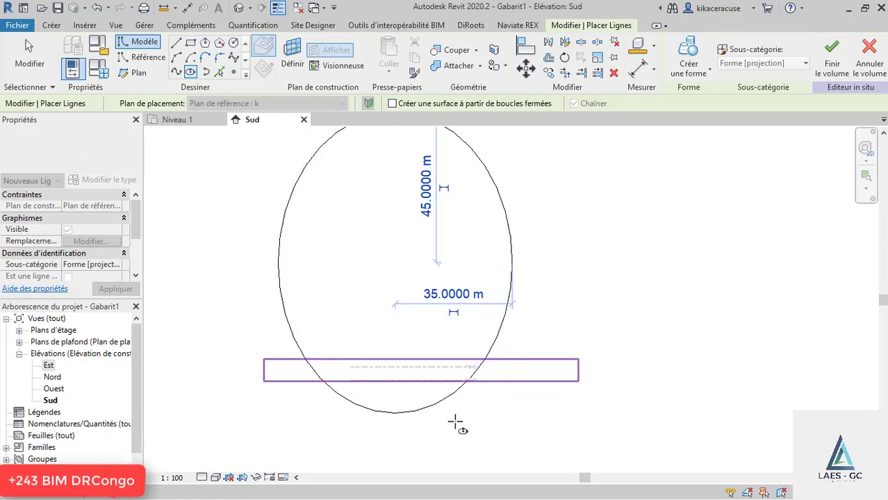
{"action": "key", "text": "Escape"}
{"action": "key", "text": "Escape"}
{"action": "scroll", "coordinate": [368, 396], "scroll_direction": "up", "scroll_amount": 3}
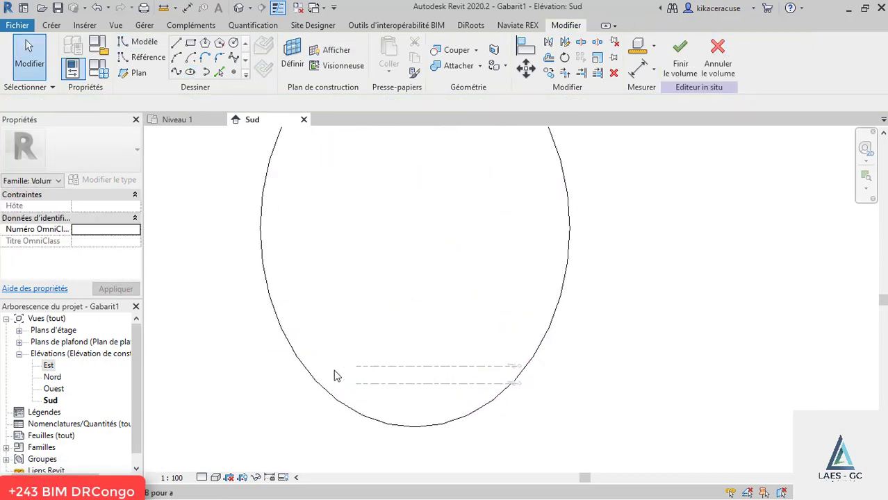
{"action": "left_click", "coordinate": [362, 417]}
{"action": "scroll", "coordinate": [416, 424], "scroll_direction": "down", "scroll_amount": 2}
{"action": "key", "text": "Escape"}
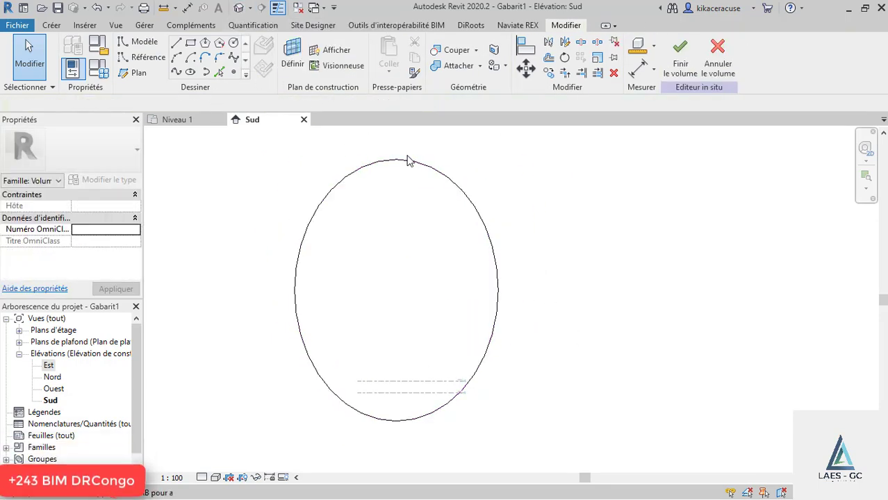
Place a reference point on the ellipse at its topmost point
{"action": "scroll", "coordinate": [405, 159], "scroll_direction": "up", "scroll_amount": 2}
{"action": "left_click", "coordinate": [235, 74]}
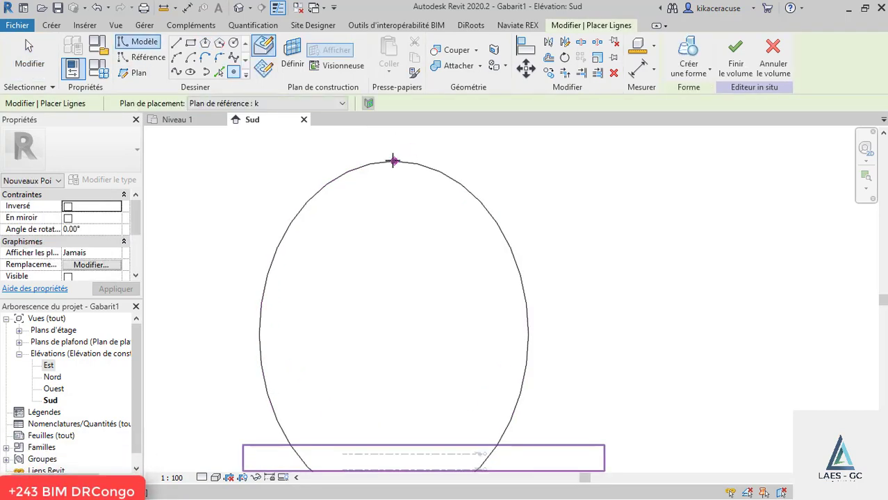
{"action": "key", "text": "Escape"}
{"action": "key", "text": "Escape"}
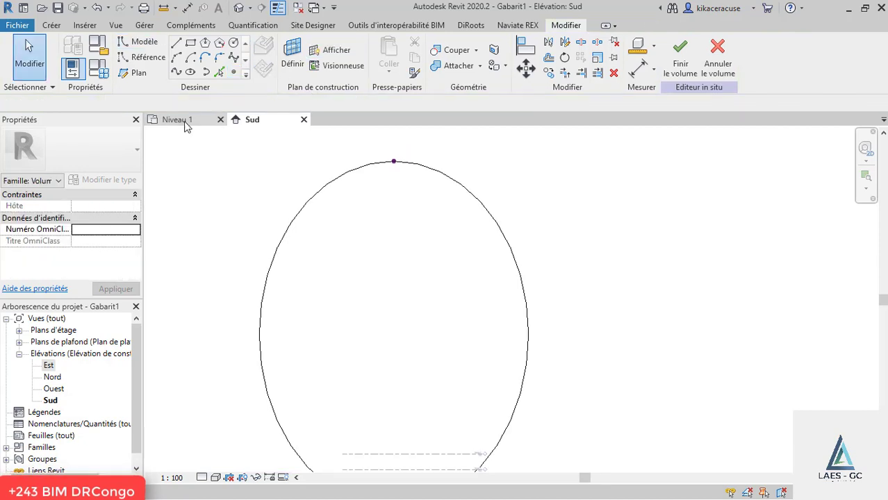
Open the default 3D view and set the work plane to the reference point on top of the ellipse
{"action": "left_click", "coordinate": [238, 7]}
{"action": "scroll", "coordinate": [535, 260], "scroll_direction": "up", "scroll_amount": 5}
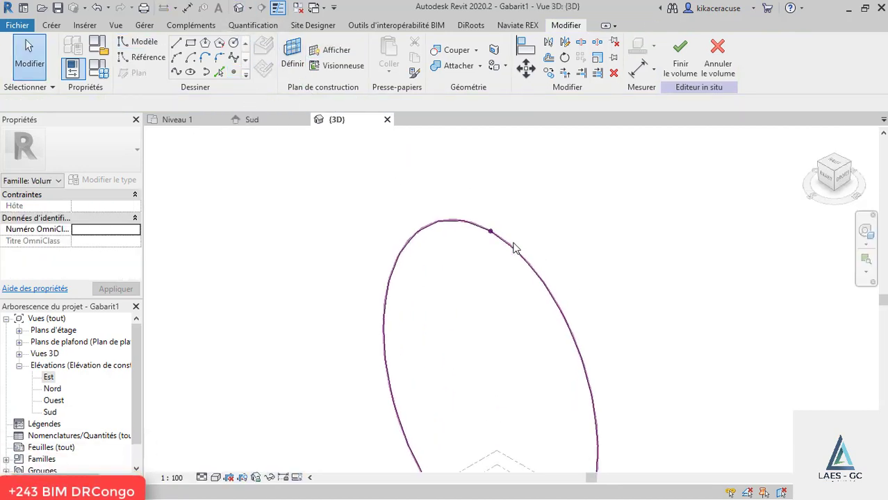
{"action": "left_click", "coordinate": [290, 59]}
{"action": "left_click", "coordinate": [457, 223]}
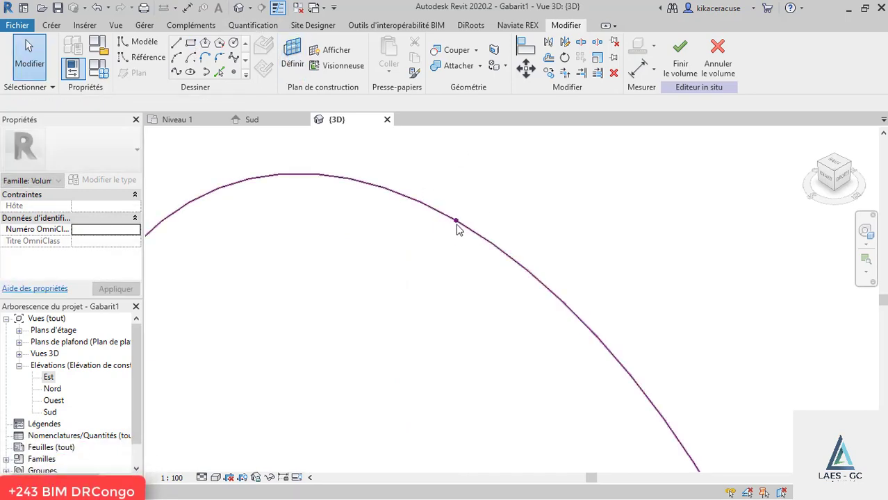
{"action": "left_click", "coordinate": [455, 231]}
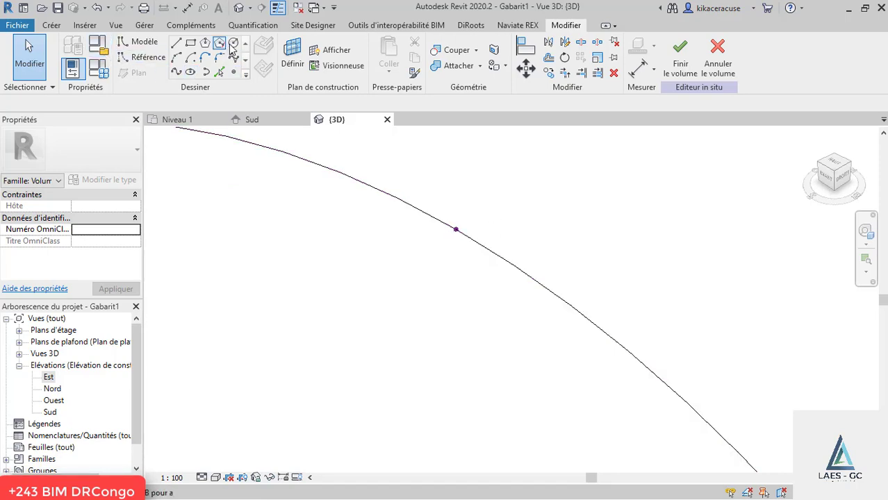
Draw a circle centred on the reference point, perpendicular to the ellipse, and set its radius to 20 m
{"action": "left_click", "coordinate": [230, 46]}
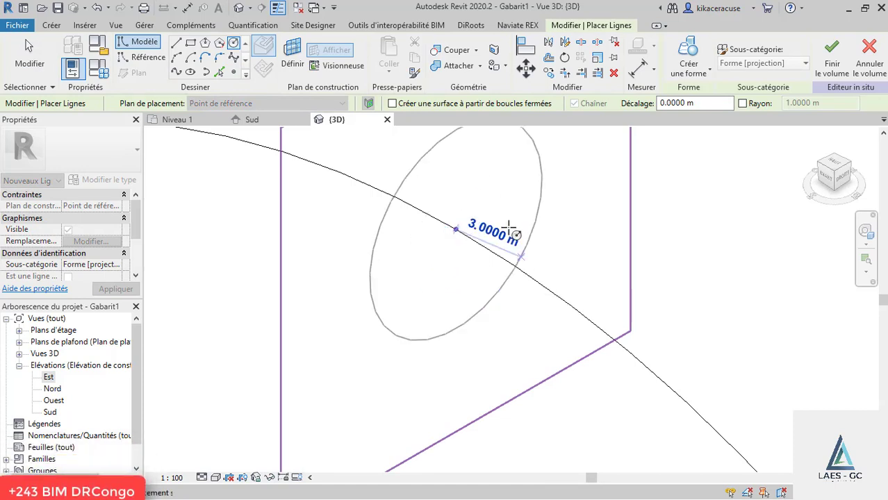
{"action": "left_click", "coordinate": [494, 206]}
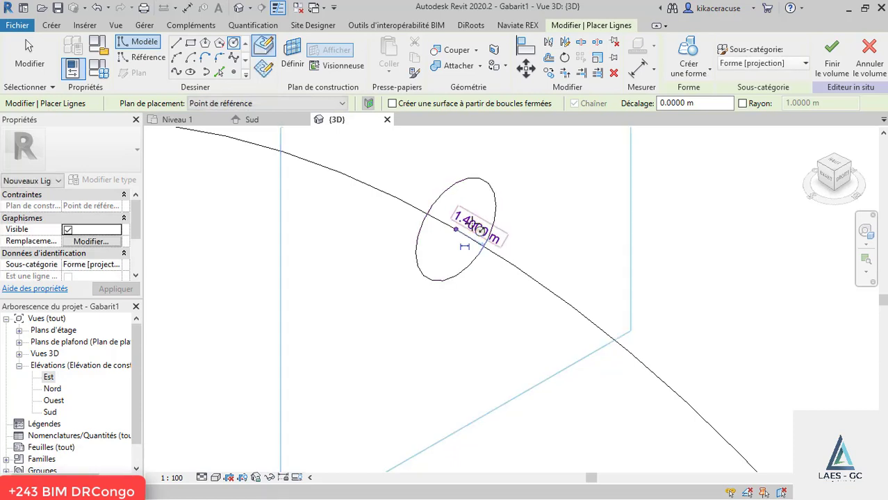
{"action": "type", "text": "éà"}
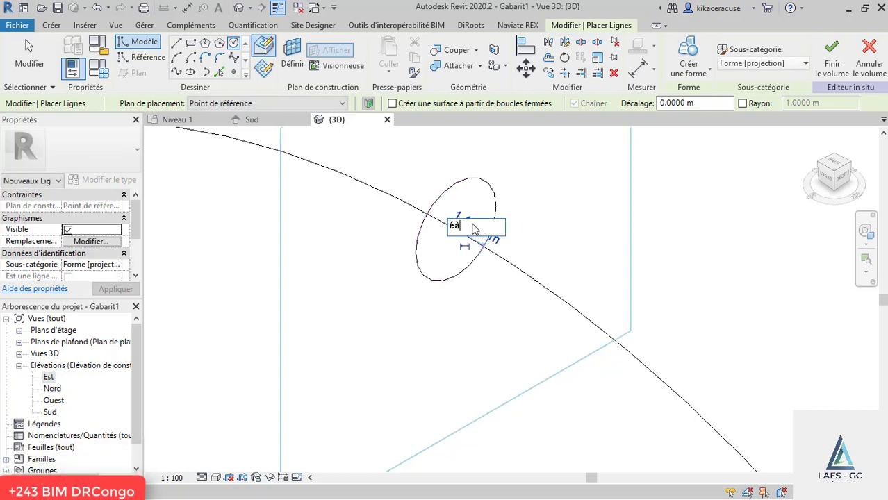
{"action": "type", "text": "0"}
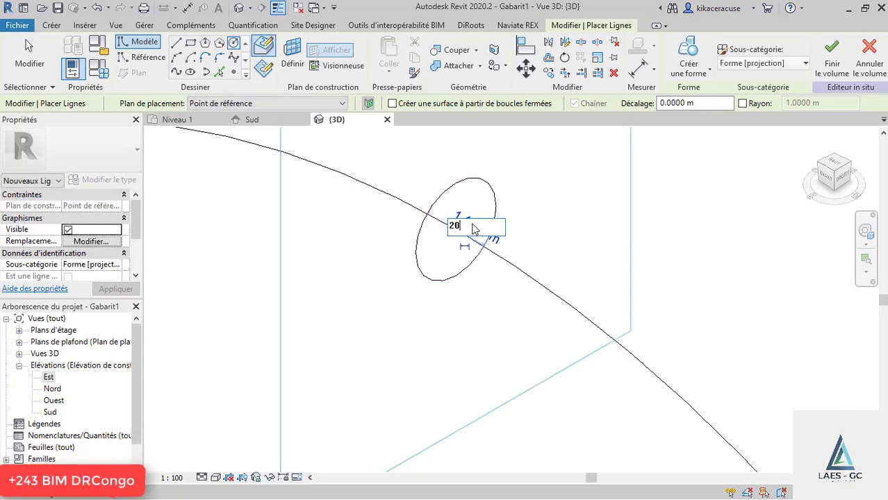
{"action": "key", "text": "Return"}
{"action": "scroll", "coordinate": [445, 202], "scroll_direction": "down", "scroll_amount": 6}
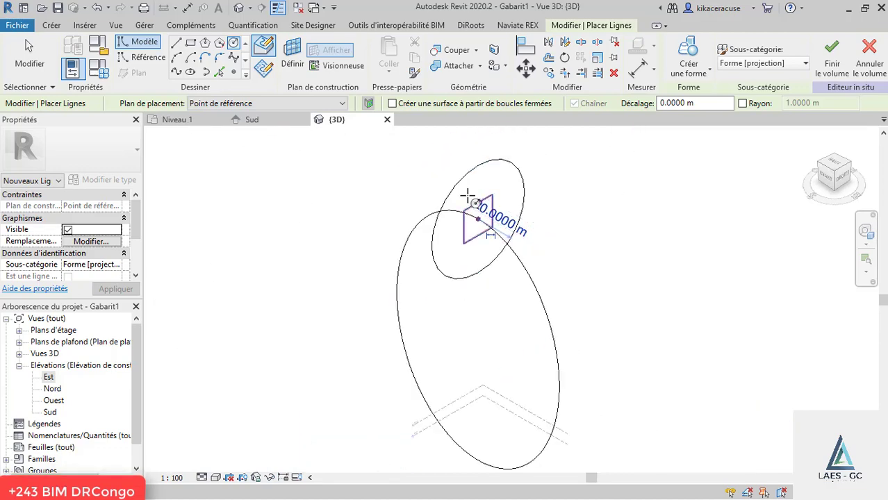
{"action": "key", "text": "Escape"}
{"action": "key", "text": "Escape"}
{"action": "key", "text": "Escape"}
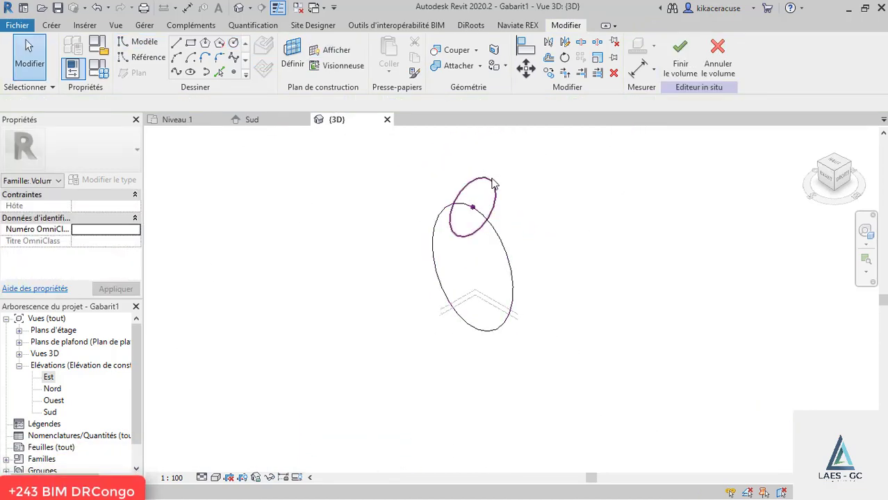
Create a solid form by sweeping the 20 m radius circle along the ellipse
{"action": "left_click", "coordinate": [504, 239]}
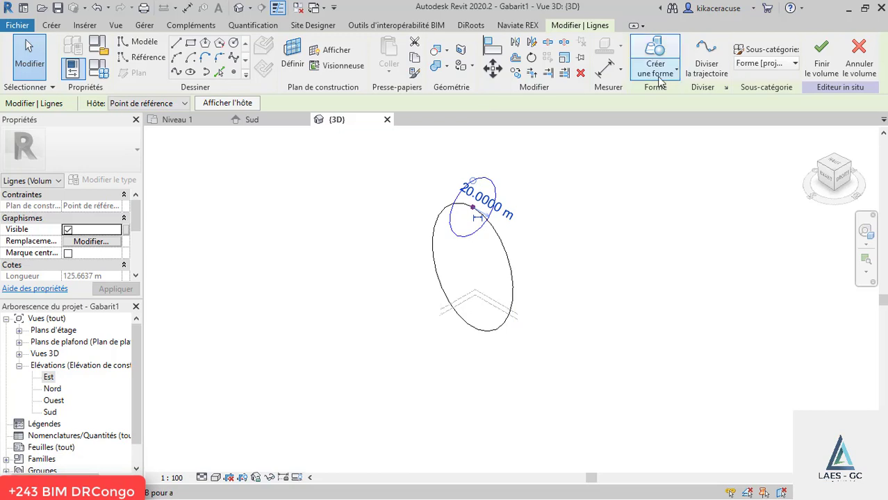
{"action": "left_click", "coordinate": [539, 254]}
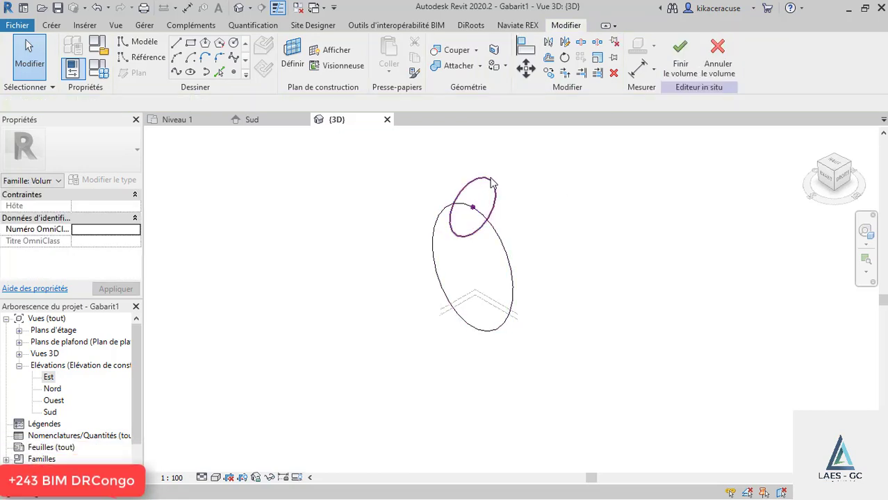
{"action": "left_click", "coordinate": [509, 272]}
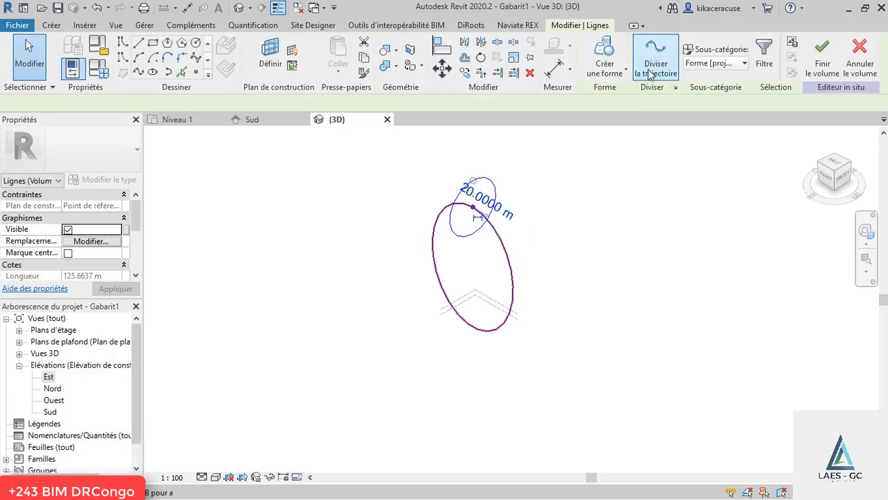
{"action": "left_click", "coordinate": [606, 73]}
{"action": "left_click", "coordinate": [613, 96]}
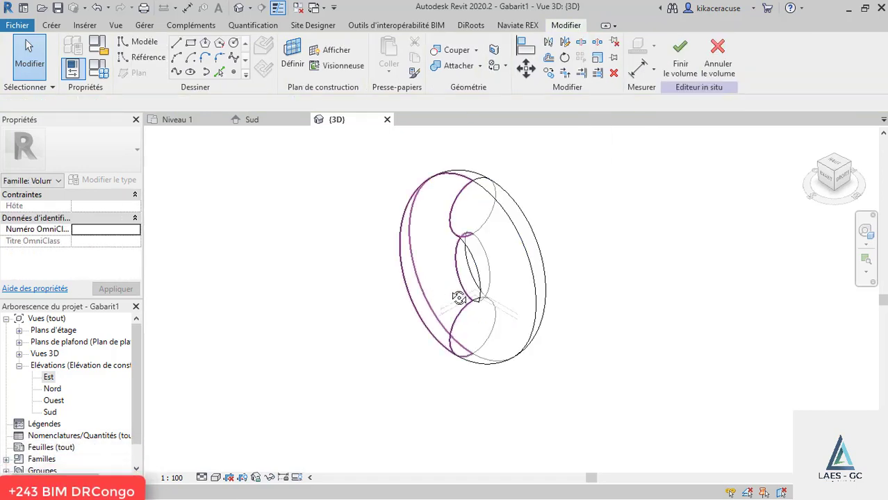
{"action": "middle_click_drag", "start_coordinate": [438, 292], "coordinate": [514, 276], "text": "shift"}
Open the south elevation and set its detail level to fine
{"action": "left_click", "coordinate": [252, 120]}
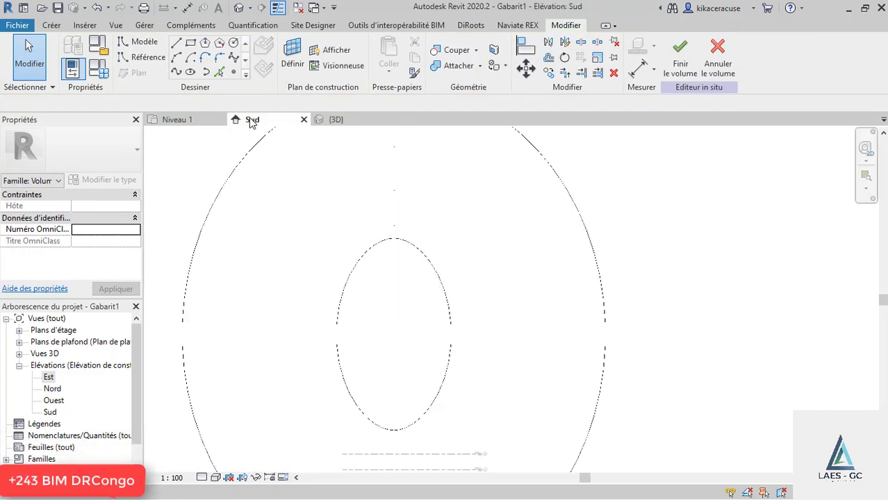
{"action": "scroll", "coordinate": [383, 215], "scroll_direction": "down", "scroll_amount": 3}
{"action": "scroll", "coordinate": [343, 250], "scroll_direction": "up", "scroll_amount": 2}
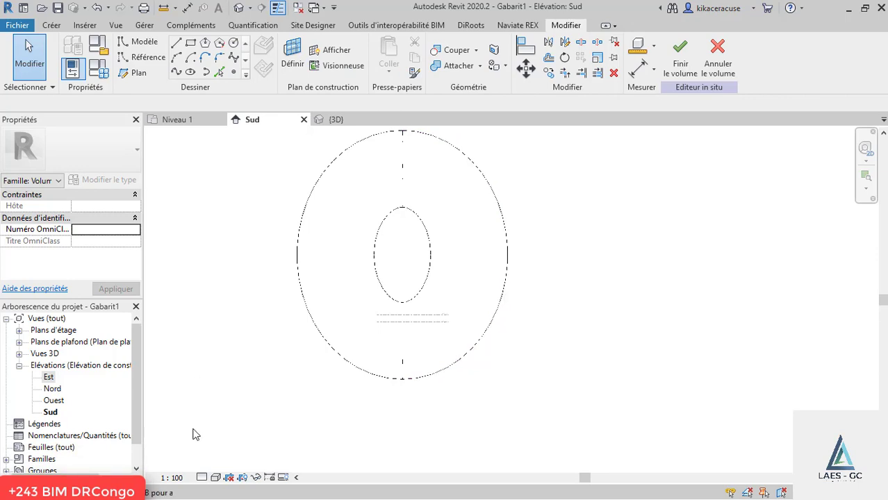
{"action": "left_click", "coordinate": [208, 464]}
{"action": "left_click", "coordinate": [215, 477]}
{"action": "left_click", "coordinate": [264, 402]}
{"action": "scroll", "coordinate": [498, 238], "scroll_direction": "up", "scroll_amount": 2}
{"action": "scroll", "coordinate": [498, 239], "scroll_direction": "down", "scroll_amount": 2}
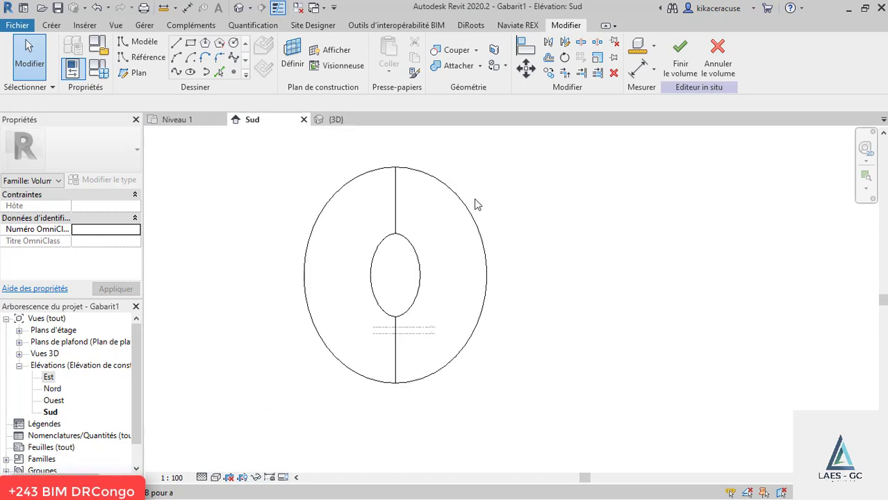
Turn on X-ray display for the ring-shaped form in the 3D view
{"action": "left_click", "coordinate": [336, 119]}
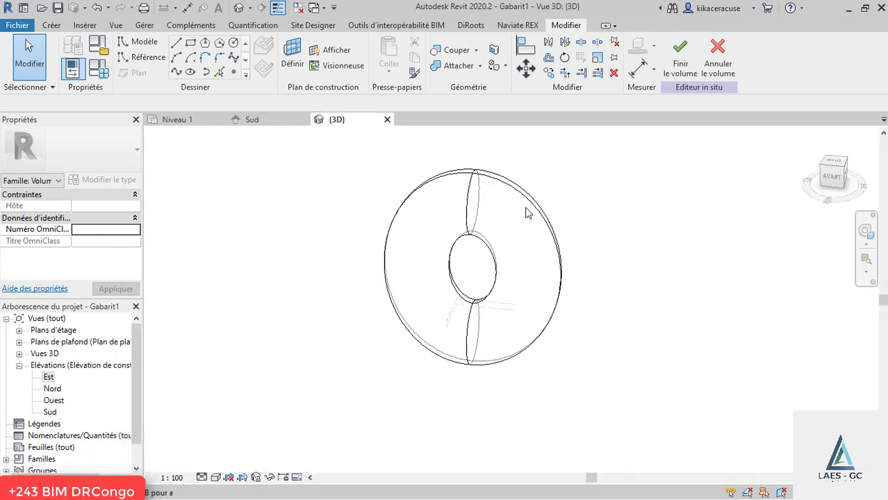
{"action": "left_click_drag", "start_coordinate": [624, 258], "coordinate": [463, 200]}
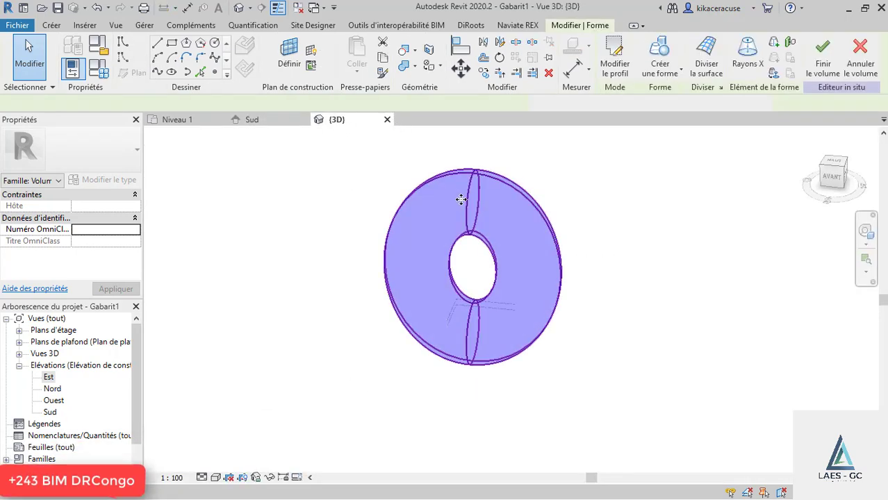
{"action": "left_click", "coordinate": [738, 68]}
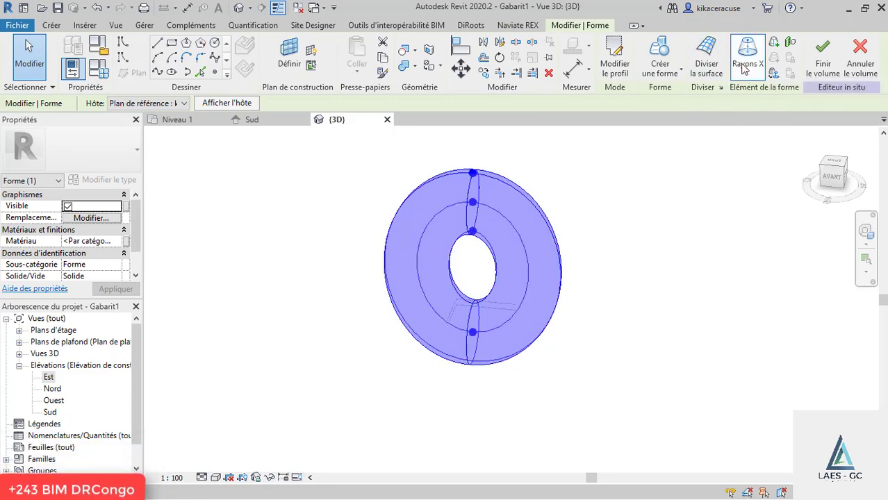
{"action": "left_click", "coordinate": [614, 263]}
Draw a 30 m horizontal model line across the ring's inner opening at mid-height in the south elevation
{"action": "left_click", "coordinate": [265, 122]}
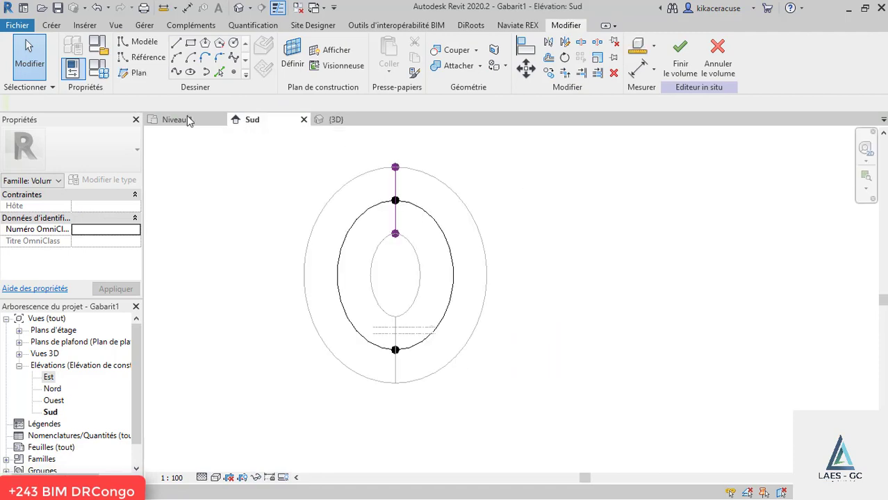
{"action": "scroll", "coordinate": [402, 292], "scroll_direction": "up", "scroll_amount": 1}
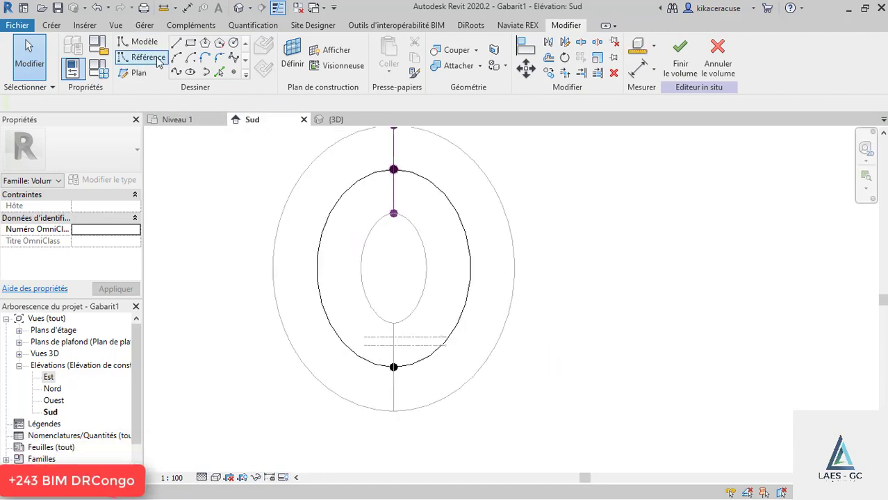
{"action": "key", "text": "l"}
{"action": "key", "text": "i"}
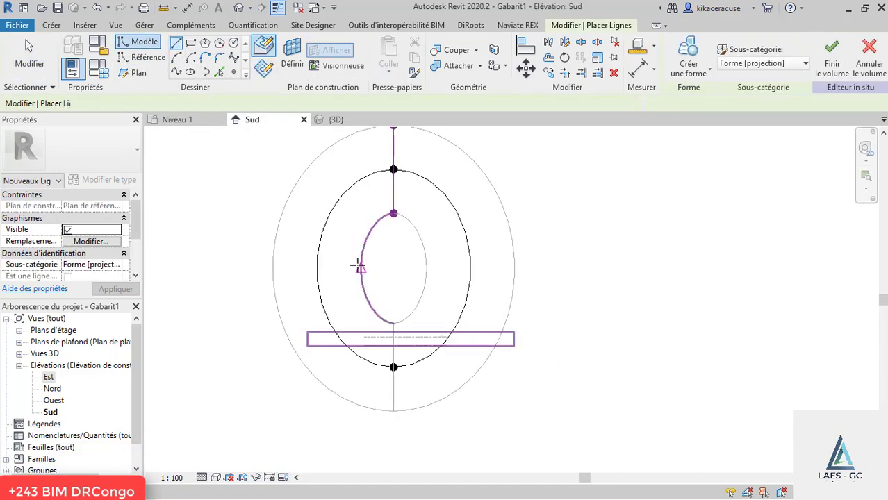
{"action": "left_click", "coordinate": [360, 268]}
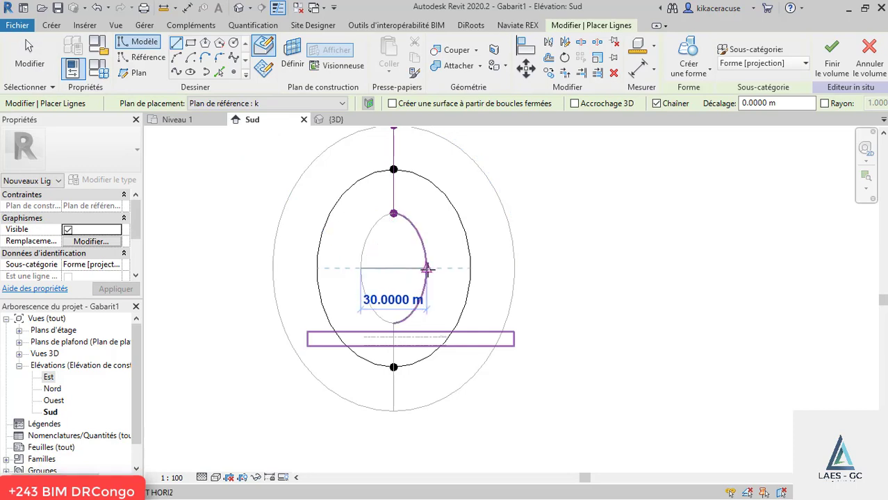
{"action": "left_click", "coordinate": [427, 280]}
{"action": "key", "text": "Escape"}
{"action": "key", "text": "Escape"}
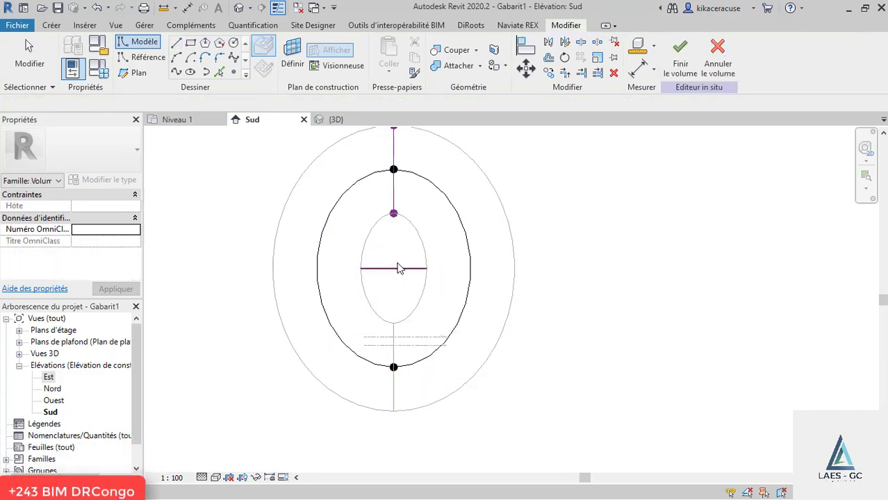
{"action": "scroll", "coordinate": [401, 264], "scroll_direction": "up", "scroll_amount": 1}
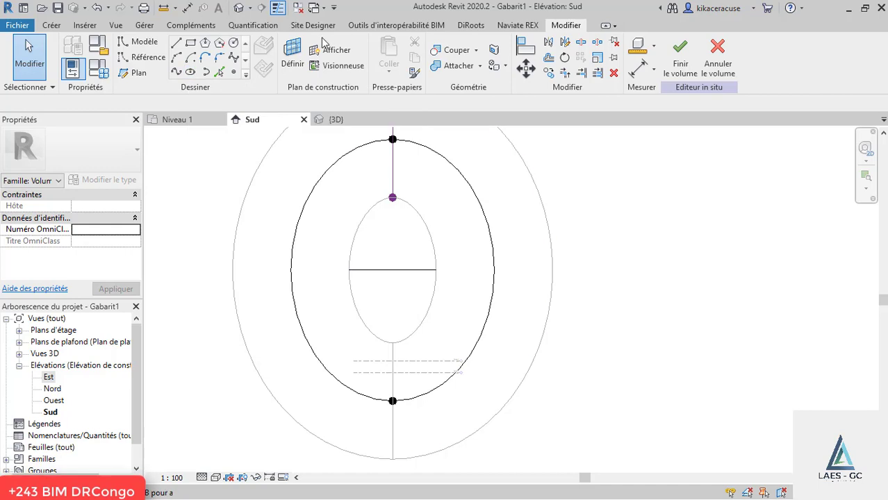
{"action": "left_click", "coordinate": [336, 120]}
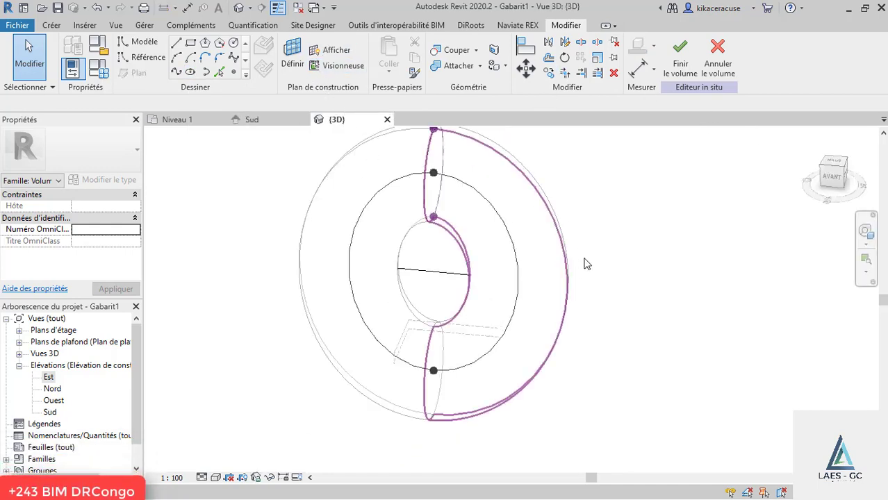
{"action": "left_click_drag", "start_coordinate": [667, 328], "coordinate": [619, 199]}
{"action": "left_click", "coordinate": [620, 198]}
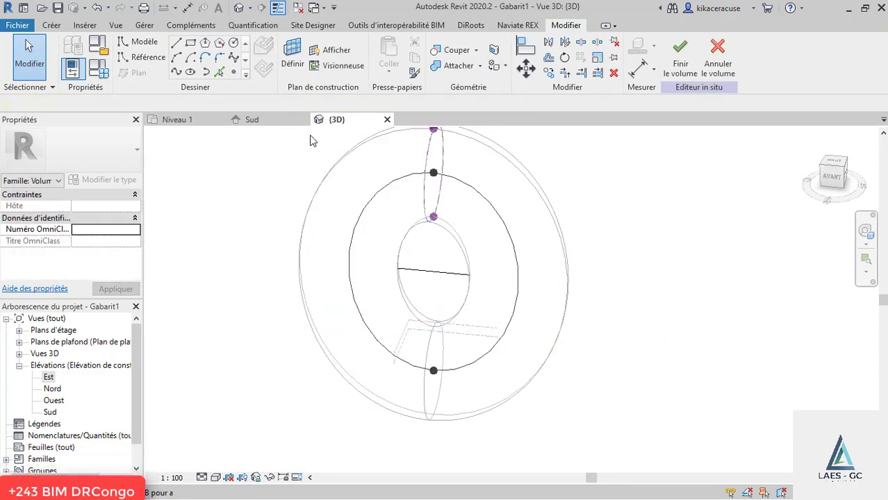
In the south elevation, draw a model-line ellipse over the sweep path, centred on the horizontal line, with 45 m vertical and 35 m horizontal semi-axes
{"action": "left_click", "coordinate": [253, 120]}
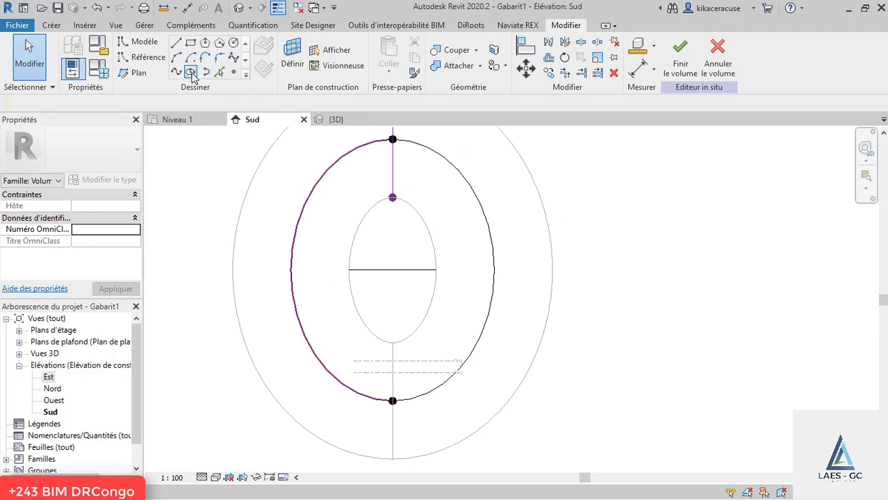
{"action": "left_click", "coordinate": [190, 73]}
{"action": "left_click", "coordinate": [391, 269]}
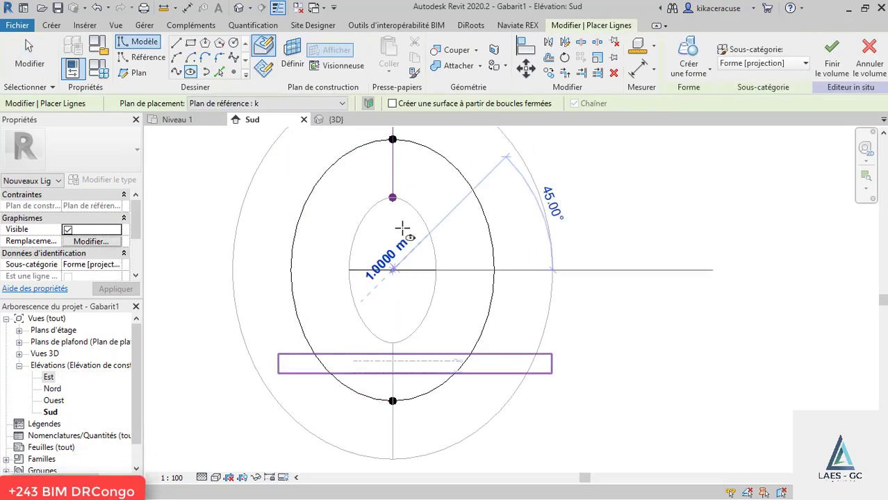
{"action": "left_click", "coordinate": [392, 139]}
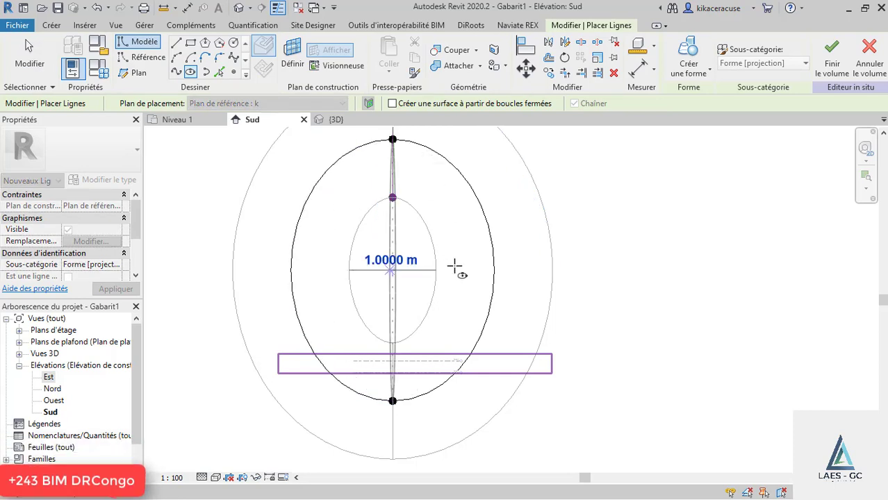
{"action": "left_click", "coordinate": [495, 269]}
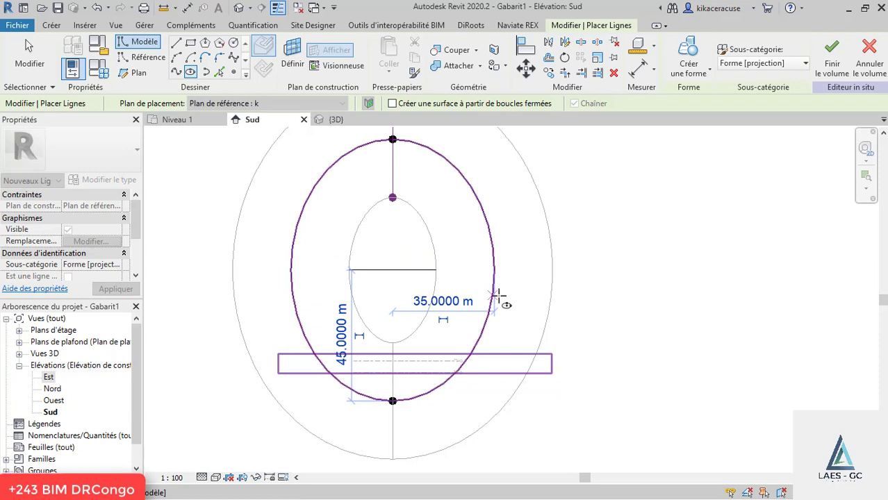
{"action": "left_click", "coordinate": [457, 271]}
{"action": "key", "text": "Escape"}
Return to the 3D view and turn off X-ray display for the ring-shaped form
{"action": "left_click", "coordinate": [337, 119]}
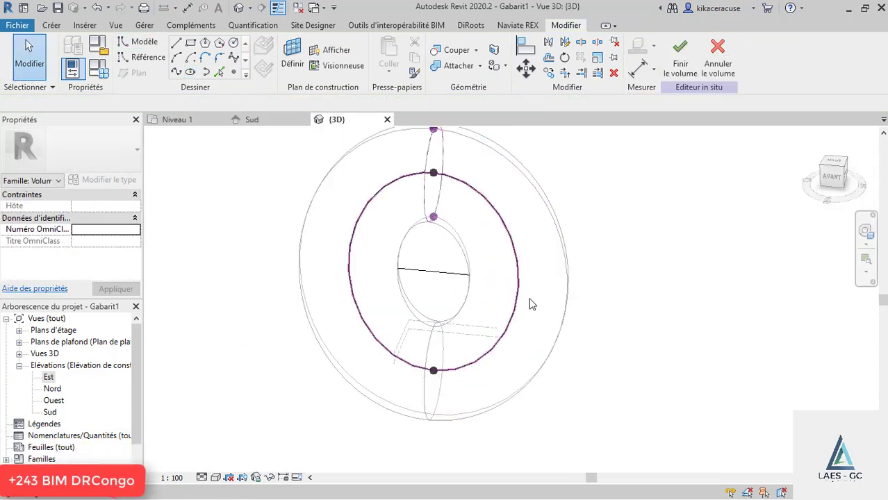
{"action": "left_click", "coordinate": [524, 299]}
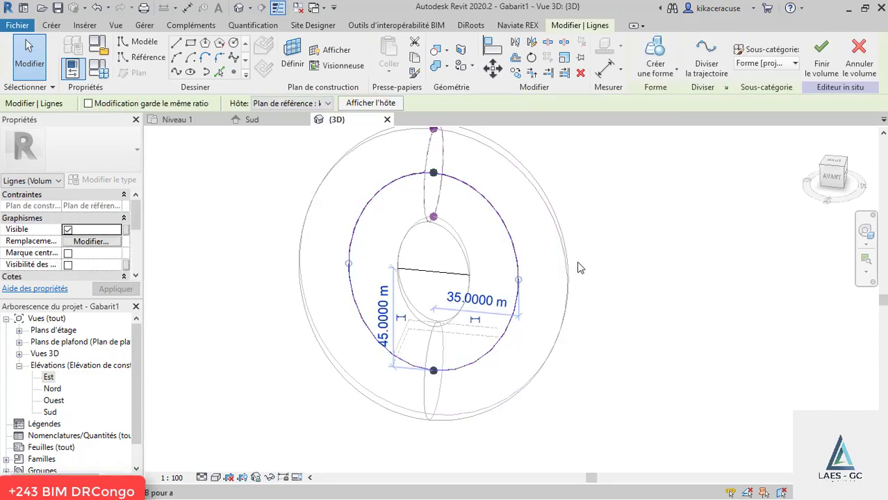
{"action": "middle_click_drag", "start_coordinate": [580, 268], "coordinate": [584, 172], "text": "shift"}
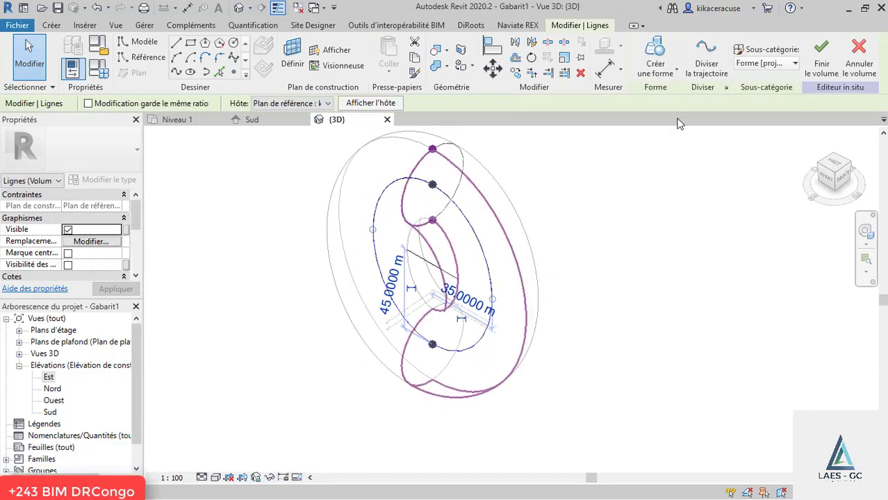
{"action": "left_click_drag", "start_coordinate": [611, 330], "coordinate": [523, 209]}
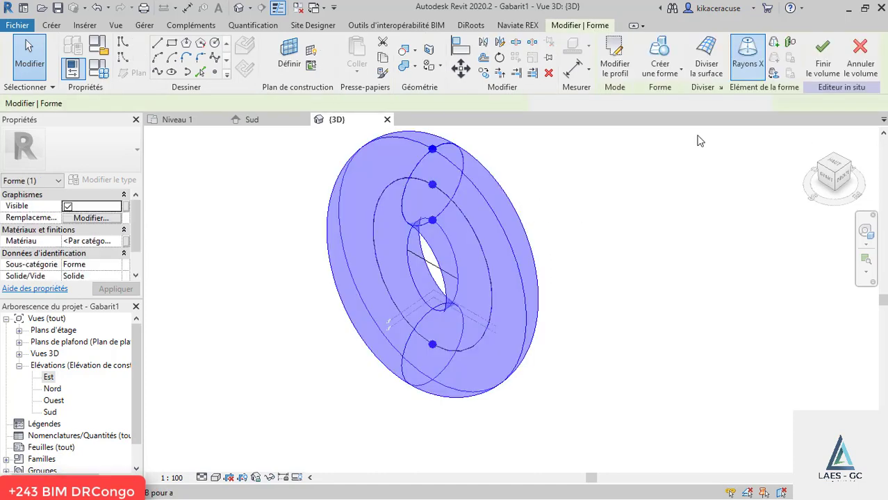
{"action": "left_click", "coordinate": [738, 64]}
{"action": "key", "text": "Escape"}
Place a reference point at the topmost point of the new ellipse inside the ring
{"action": "scroll", "coordinate": [434, 180], "scroll_direction": "up", "scroll_amount": 2}
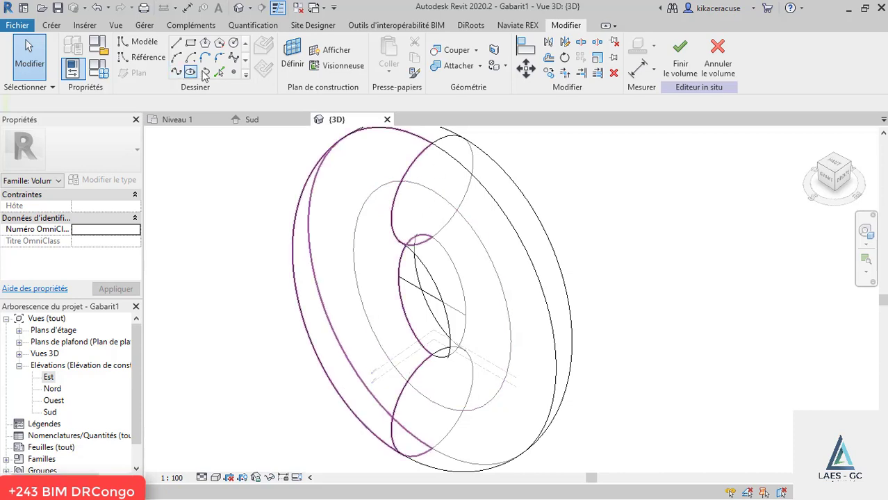
{"action": "left_click", "coordinate": [234, 72]}
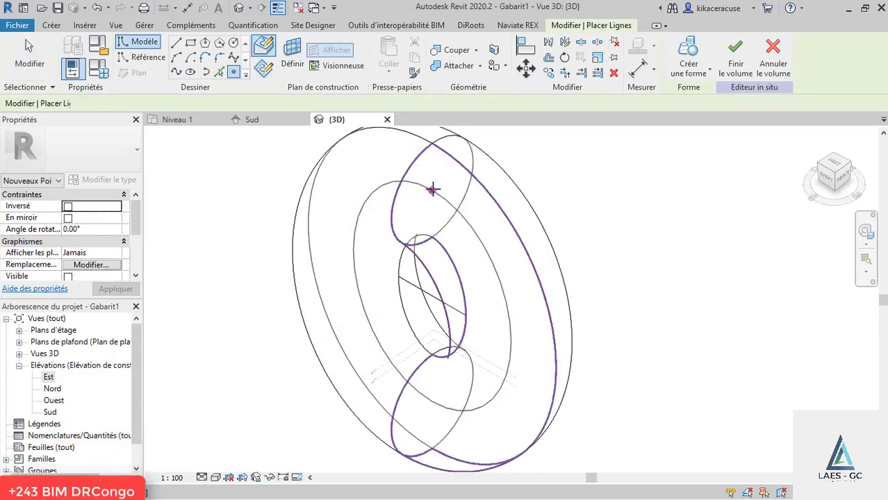
{"action": "scroll", "coordinate": [439, 189], "scroll_direction": "up", "scroll_amount": 3}
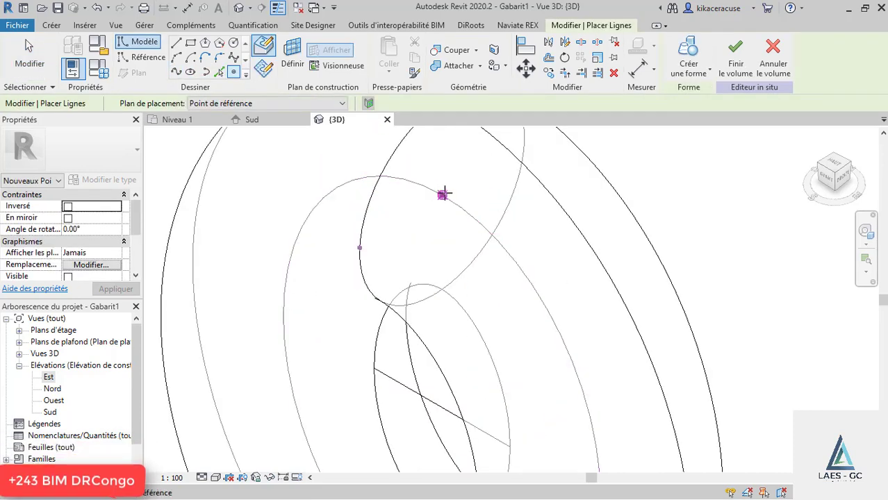
{"action": "key", "text": "Escape"}
{"action": "key", "text": "Escape"}
Set the work plane to the reference point on top of the new ellipse
{"action": "left_click", "coordinate": [292, 52]}
{"action": "left_click", "coordinate": [441, 196]}
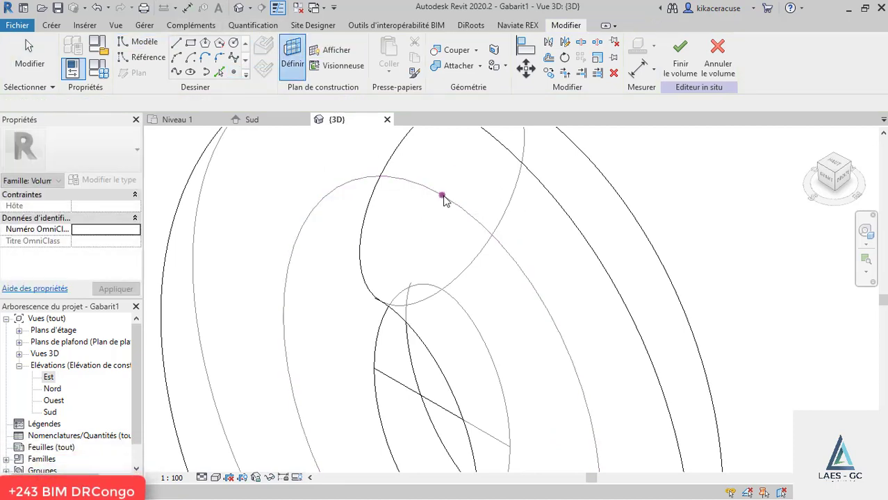
{"action": "scroll", "coordinate": [442, 196], "scroll_direction": "up", "scroll_amount": 6}
{"action": "scroll", "coordinate": [376, 355], "scroll_direction": "down", "scroll_amount": 4}
{"action": "scroll", "coordinate": [438, 221], "scroll_direction": "up", "scroll_amount": 2}
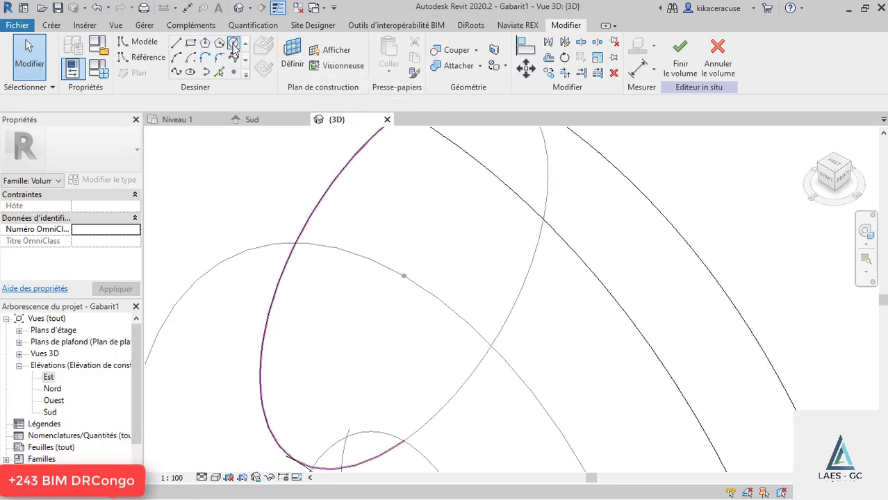
Draw a model-line circle centred on the new reference point and set its radius to 19 m
{"action": "key", "text": "l"}
{"action": "key", "text": "i"}
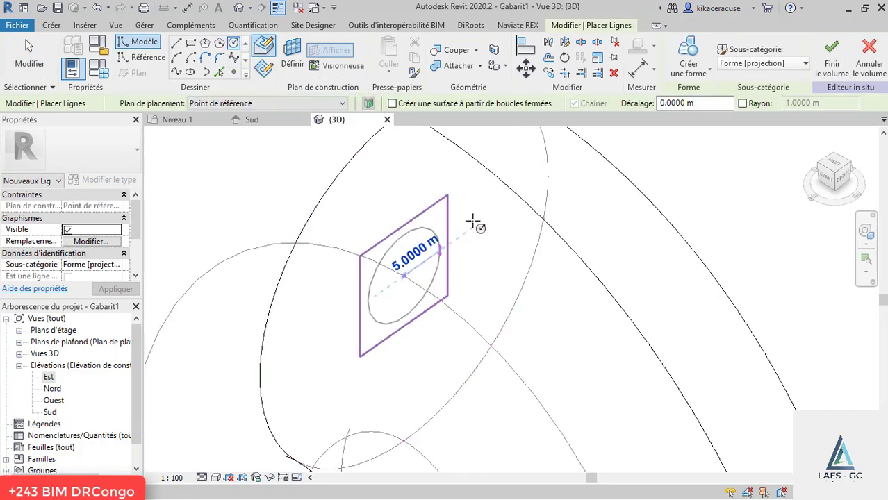
{"action": "left_click", "coordinate": [467, 223]}
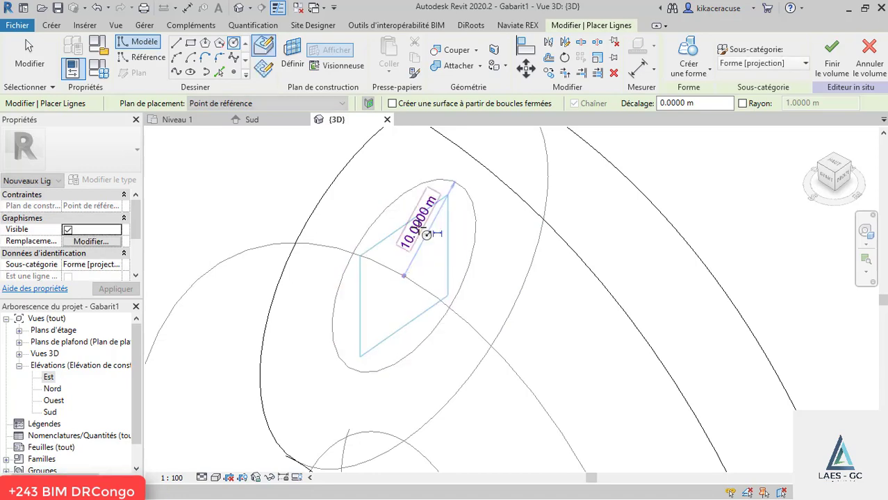
{"action": "type", "text": "1"}
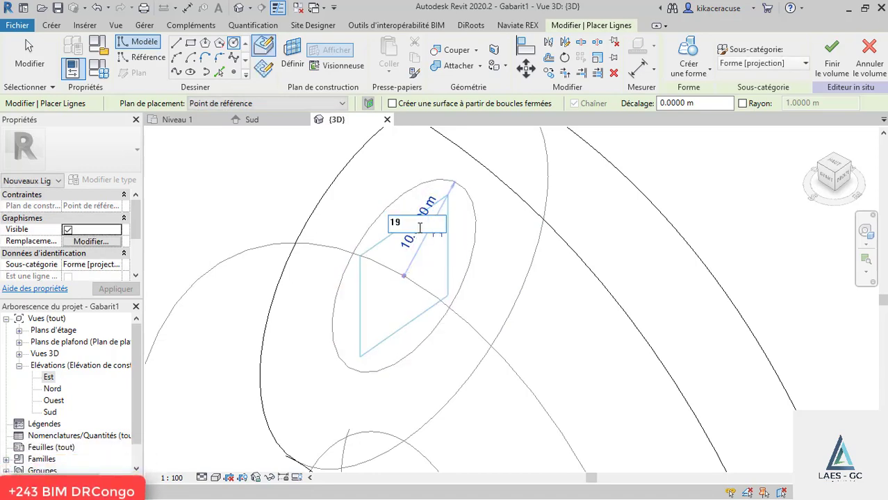
{"action": "type", "text": "9"}
{"action": "key", "text": "Return"}
{"action": "key", "text": "Escape"}
{"action": "key", "text": "Escape"}
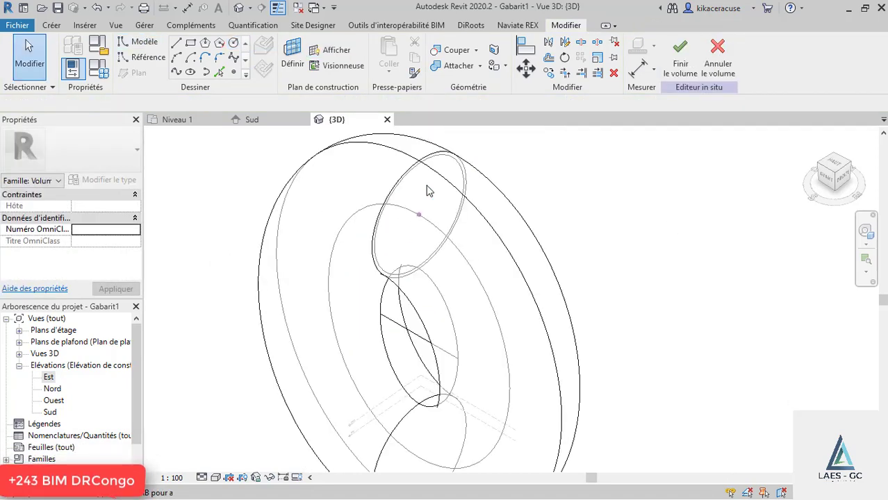
Delete the straight model line that spans the ring's central opening
{"action": "scroll", "coordinate": [411, 327], "scroll_direction": "up", "scroll_amount": 3}
{"action": "left_click", "coordinate": [411, 307]}
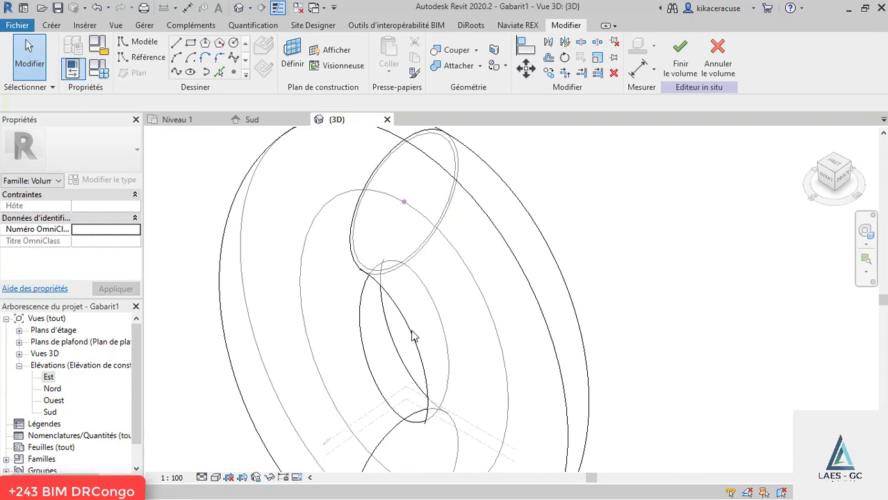
{"action": "scroll", "coordinate": [412, 326], "scroll_direction": "up", "scroll_amount": 3}
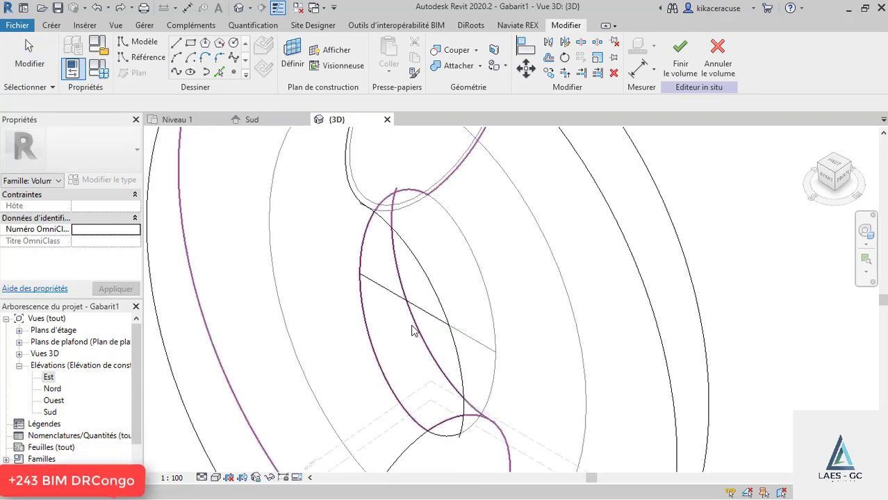
{"action": "scroll", "coordinate": [414, 399], "scroll_direction": "down", "scroll_amount": 3}
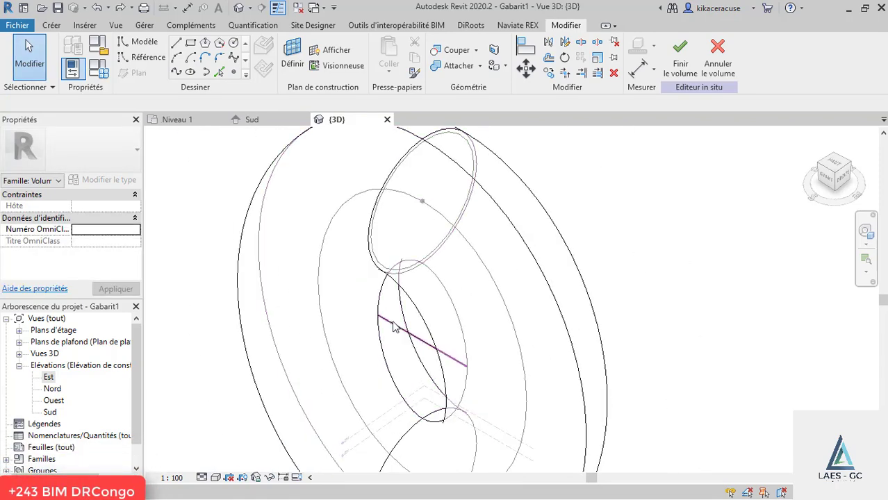
{"action": "left_click", "coordinate": [398, 343]}
{"action": "key", "text": "Escape"}
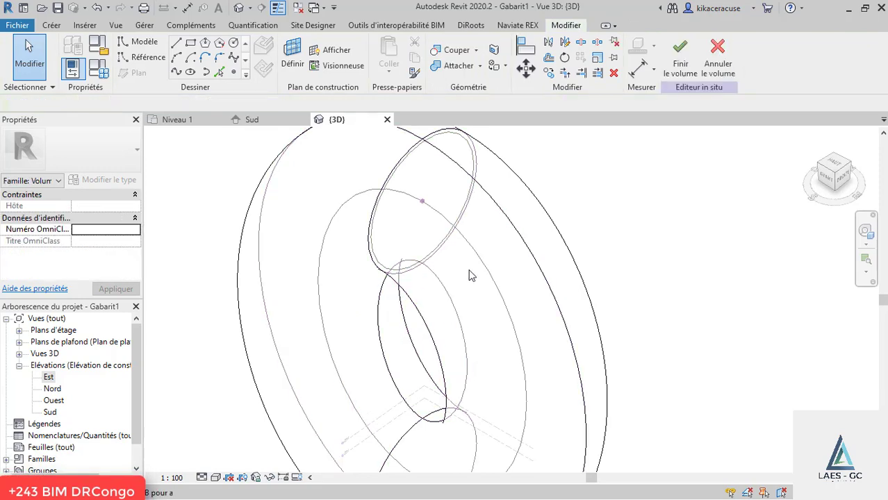
Create a void form from the inner ellipse path and the 19 m radius circle to hollow out the ring
{"action": "left_click", "coordinate": [460, 259]}
{"action": "scroll", "coordinate": [450, 254], "scroll_direction": "up", "scroll_amount": 6}
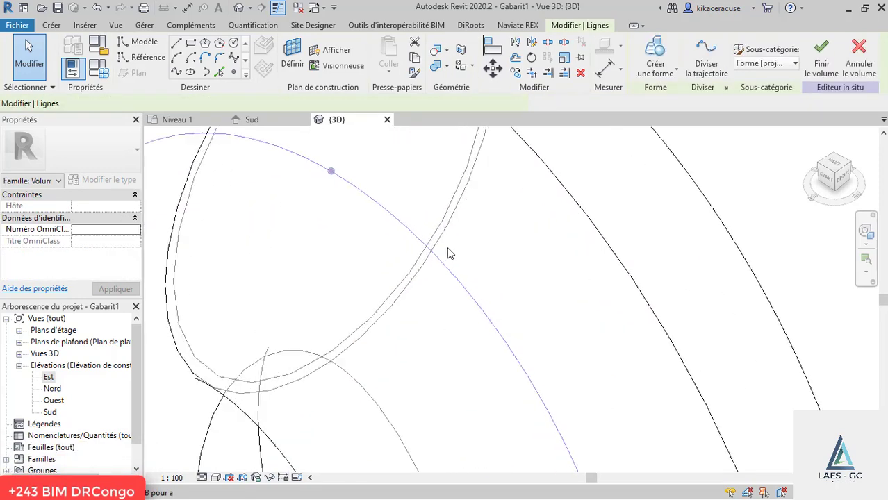
{"action": "scroll", "coordinate": [451, 253], "scroll_direction": "down", "scroll_amount": 2}
{"action": "scroll", "coordinate": [449, 264], "scroll_direction": "down", "scroll_amount": 3}
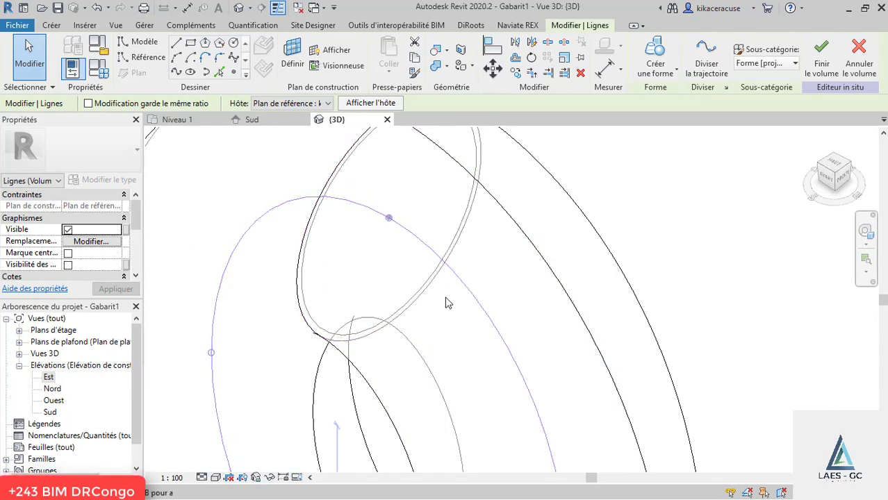
{"action": "scroll", "coordinate": [446, 288], "scroll_direction": "up", "scroll_amount": 2}
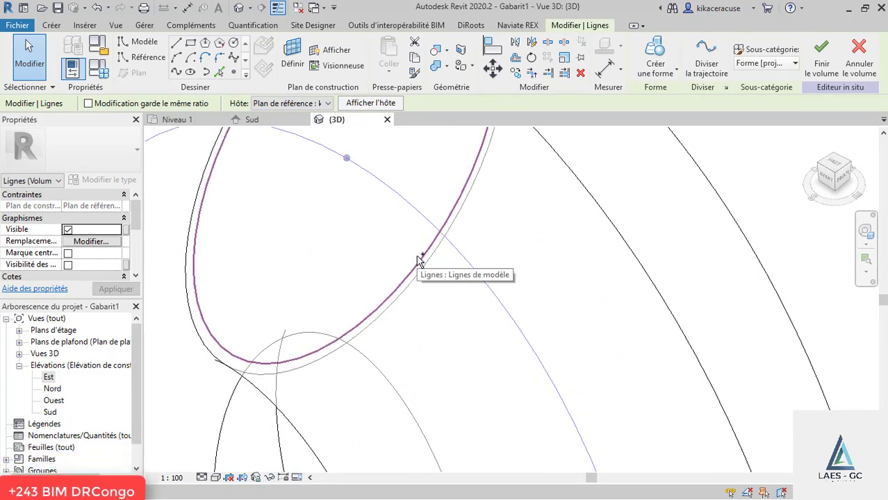
{"action": "left_click", "coordinate": [418, 257], "text": "ctrl"}
{"action": "scroll", "coordinate": [447, 346], "scroll_direction": "down", "scroll_amount": 5}
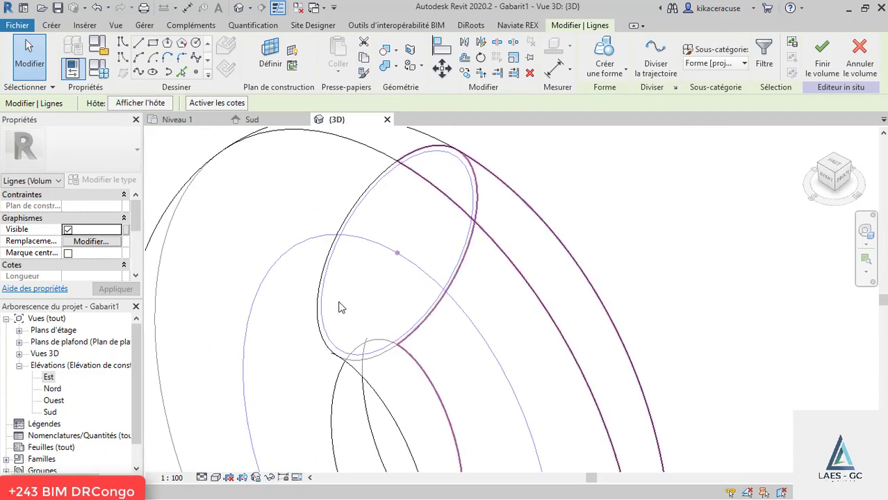
{"action": "left_click", "coordinate": [607, 73]}
{"action": "left_click", "coordinate": [608, 115]}
{"action": "scroll", "coordinate": [397, 198], "scroll_direction": "down", "scroll_amount": 5}
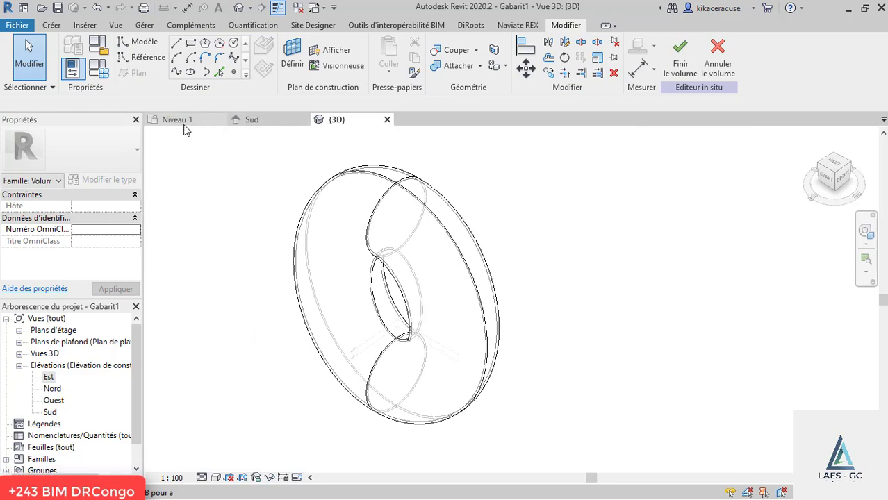
Look at the Niveau 1 plan, then open the Sud elevation showing the ring and both levels
{"action": "left_click", "coordinate": [174, 122]}
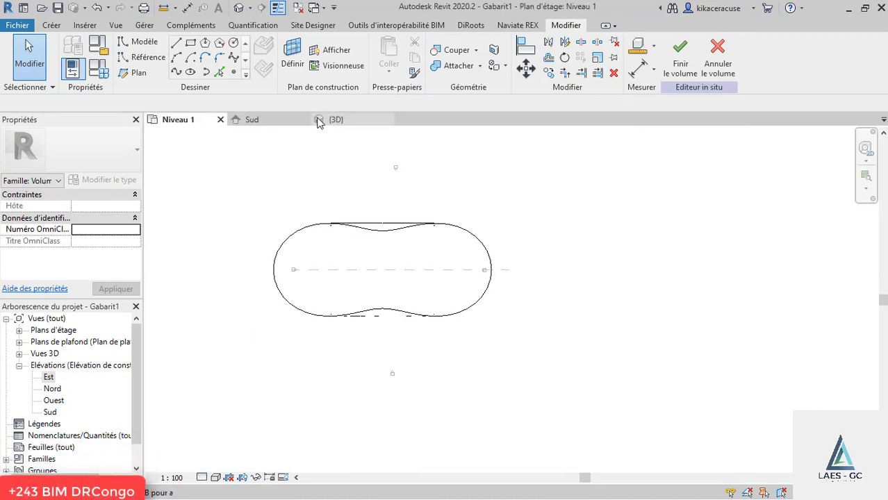
{"action": "left_click", "coordinate": [284, 125]}
{"action": "scroll", "coordinate": [519, 314], "scroll_direction": "down", "scroll_amount": 2}
{"action": "scroll", "coordinate": [488, 340], "scroll_direction": "up", "scroll_amount": 4}
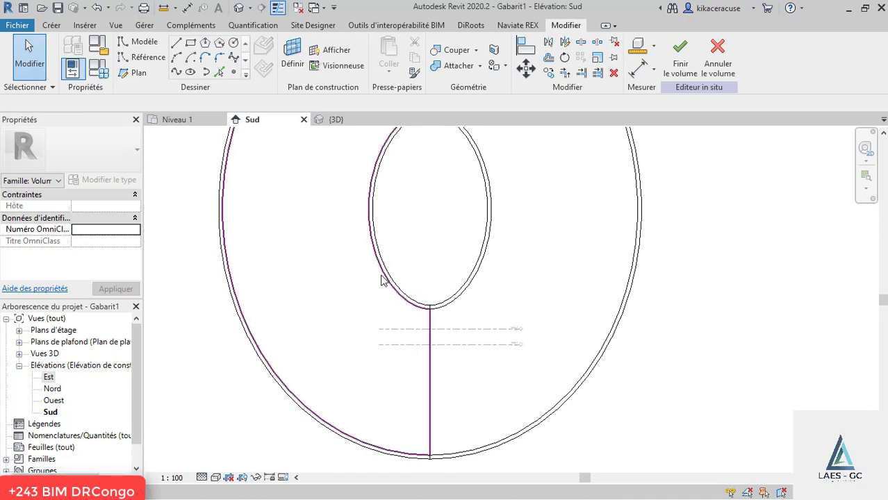
{"action": "scroll", "coordinate": [390, 303], "scroll_direction": "down", "scroll_amount": 2}
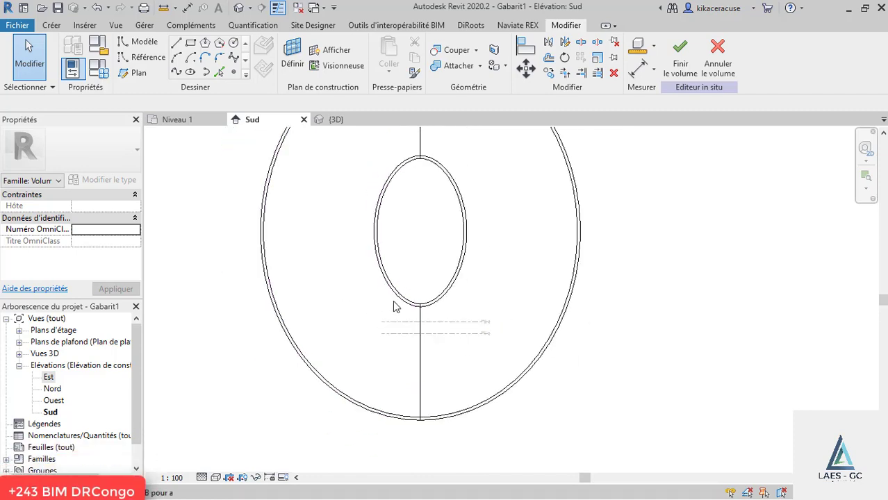
{"action": "scroll", "coordinate": [457, 313], "scroll_direction": "down", "scroll_amount": 1}
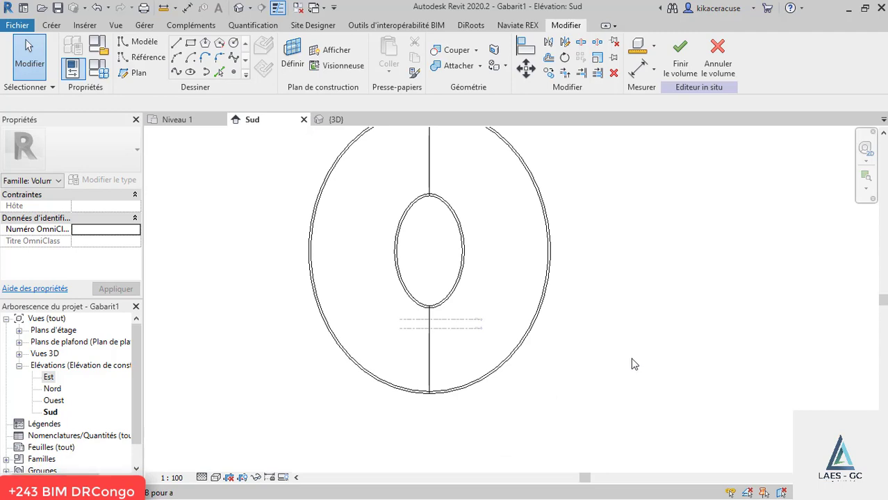
Move all the ring forms vertically down so the lower arc at the base of the central opening meets Niveau 2
{"action": "left_click_drag", "start_coordinate": [649, 281], "coordinate": [302, 168]}
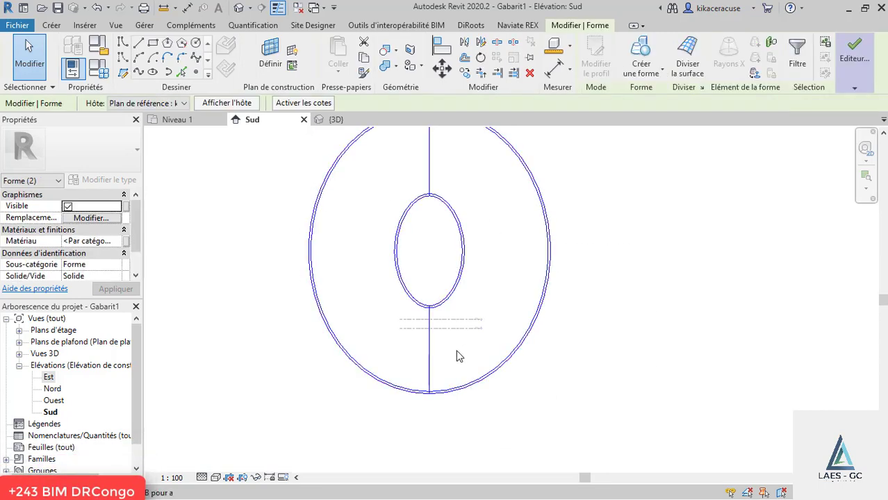
{"action": "scroll", "coordinate": [445, 334], "scroll_direction": "up", "scroll_amount": 3}
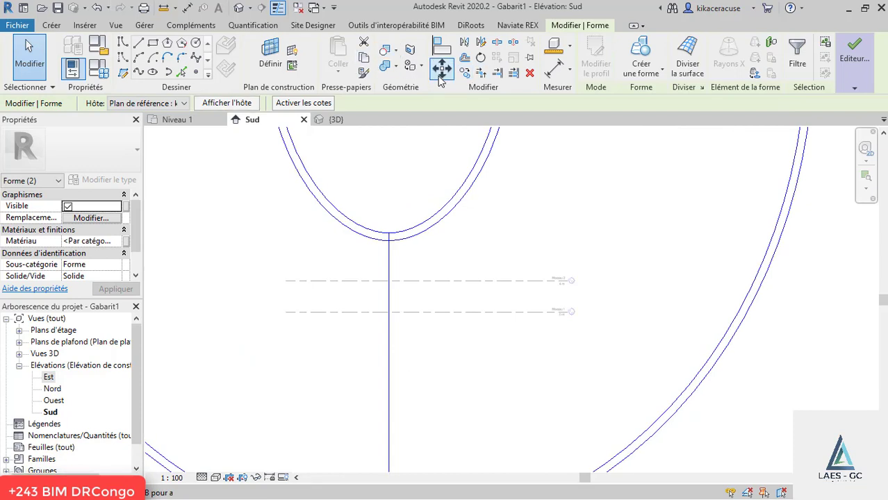
{"action": "scroll", "coordinate": [358, 270], "scroll_direction": "up", "scroll_amount": 3}
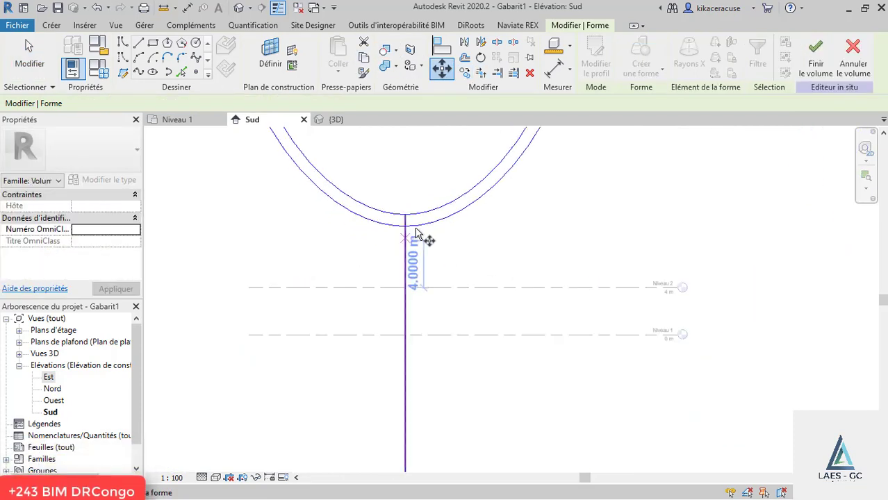
{"action": "left_click", "coordinate": [407, 228]}
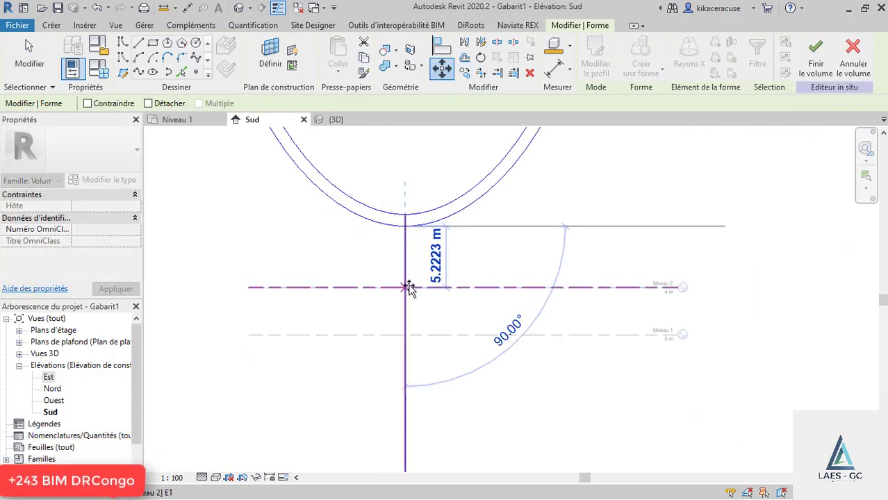
{"action": "left_click", "coordinate": [408, 285]}
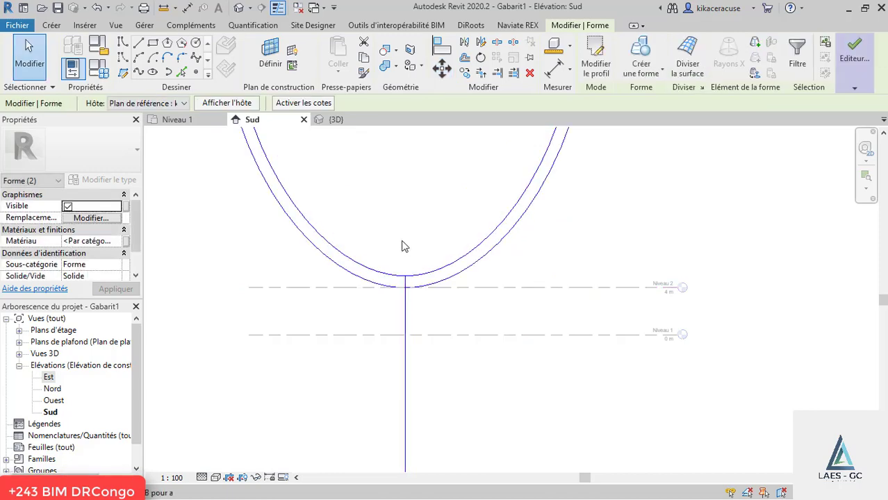
{"action": "scroll", "coordinate": [389, 268], "scroll_direction": "down", "scroll_amount": 5}
{"action": "scroll", "coordinate": [390, 266], "scroll_direction": "down", "scroll_amount": 2}
{"action": "left_click", "coordinate": [640, 286]}
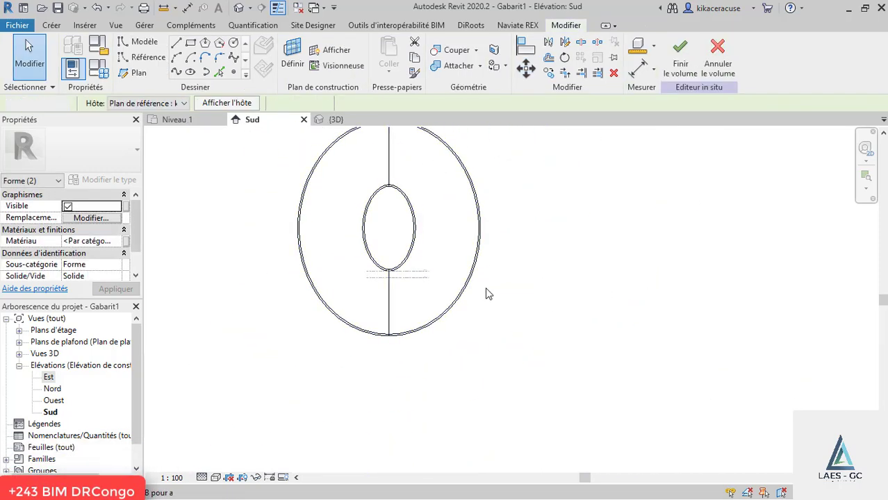
In the Sud elevation, sketch a model-line rectangle from Niveau 1 down past the ring's lowest point, extending beyond both sides of the ring
{"action": "left_click", "coordinate": [339, 122]}
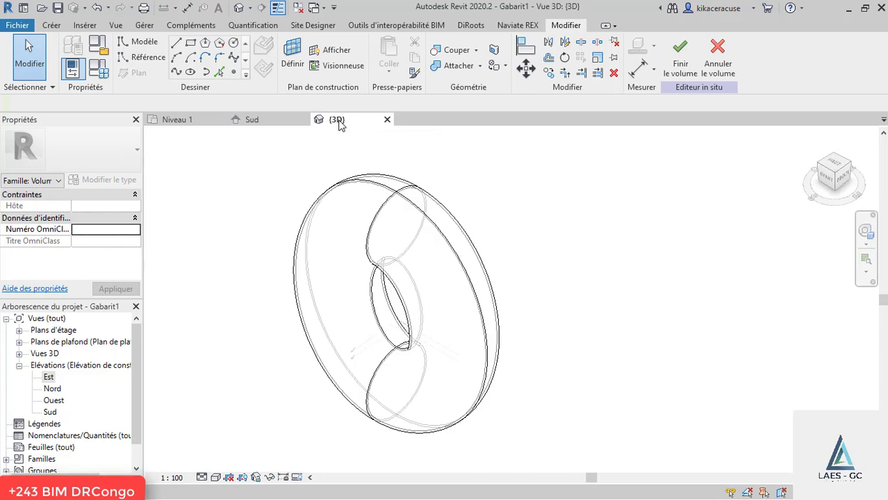
{"action": "left_click", "coordinate": [252, 121]}
{"action": "scroll", "coordinate": [355, 278], "scroll_direction": "up", "scroll_amount": 3}
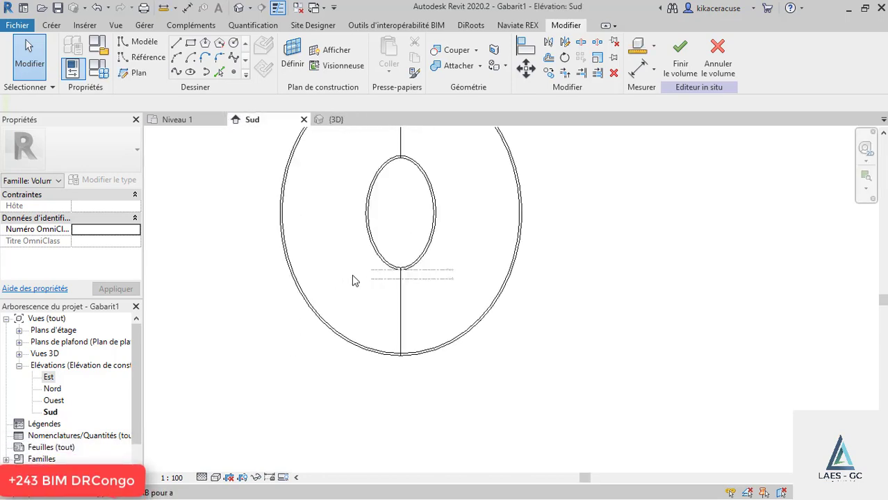
{"action": "left_click", "coordinate": [205, 43]}
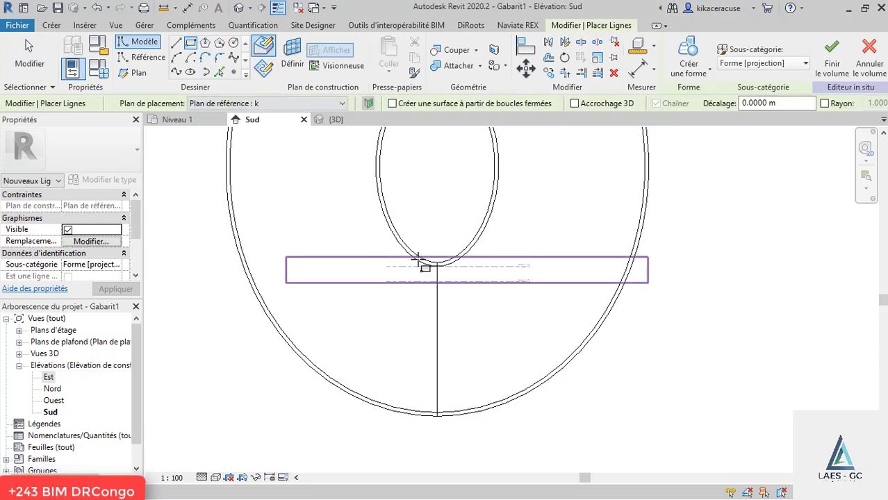
{"action": "left_click", "coordinate": [223, 284]}
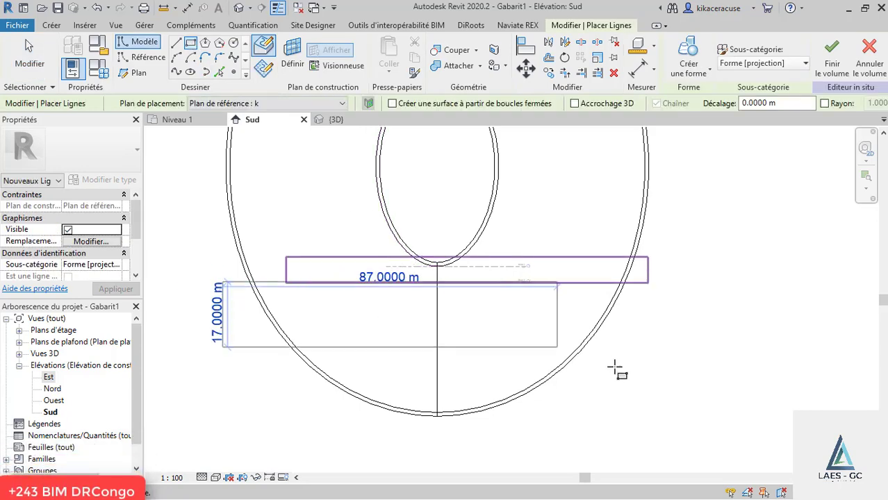
{"action": "left_click", "coordinate": [679, 435]}
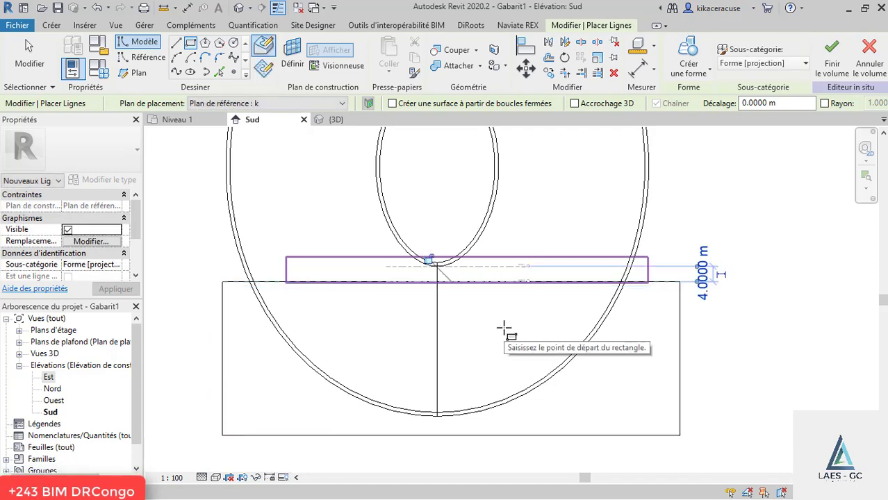
{"action": "key", "text": "Escape"}
{"action": "key", "text": "Escape"}
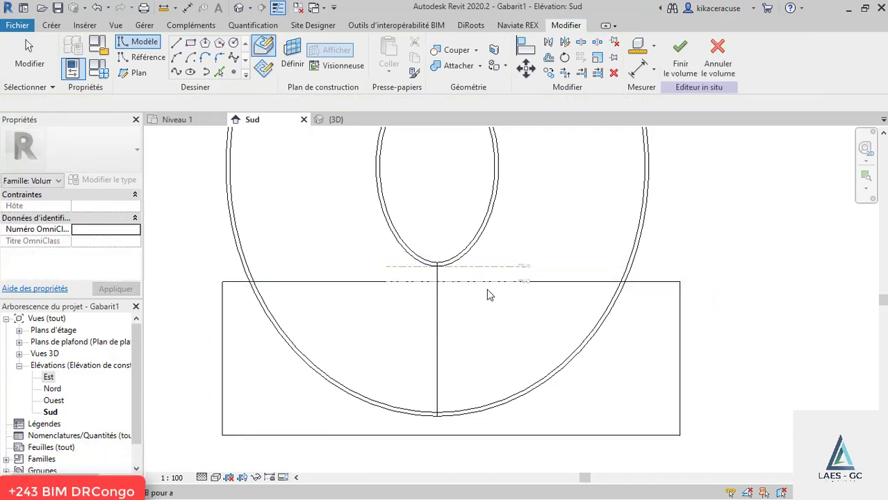
Create a void form from the rectangle below Niveau 1 and view its cut through the ring in 3D
{"action": "left_click", "coordinate": [221, 344]}
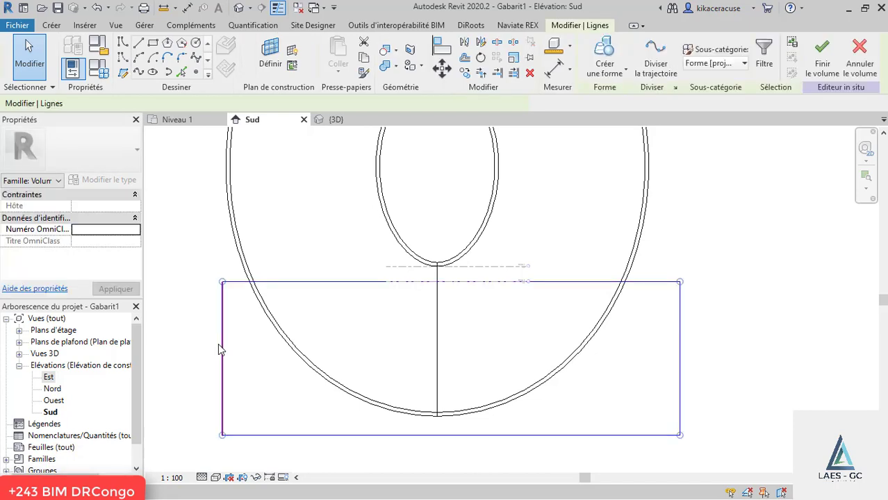
{"action": "left_click", "coordinate": [625, 73]}
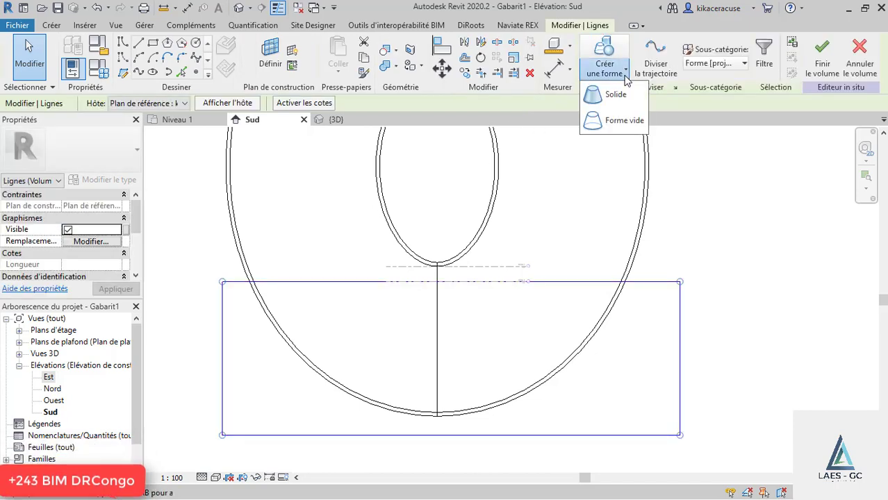
{"action": "left_click", "coordinate": [619, 122]}
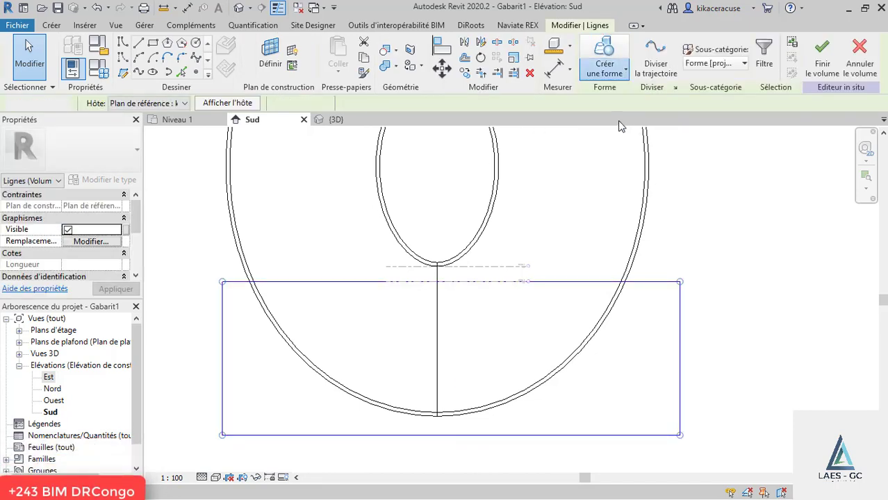
{"action": "left_click", "coordinate": [338, 121]}
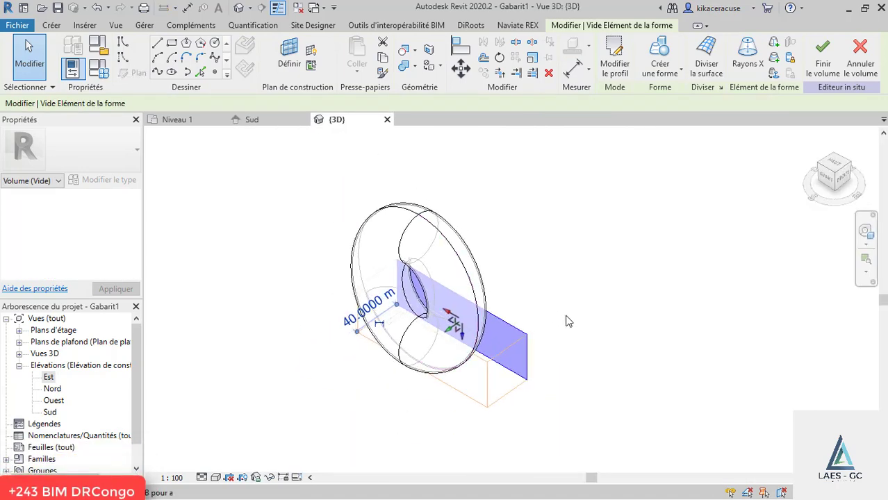
{"action": "scroll", "coordinate": [476, 361], "scroll_direction": "up", "scroll_amount": 2}
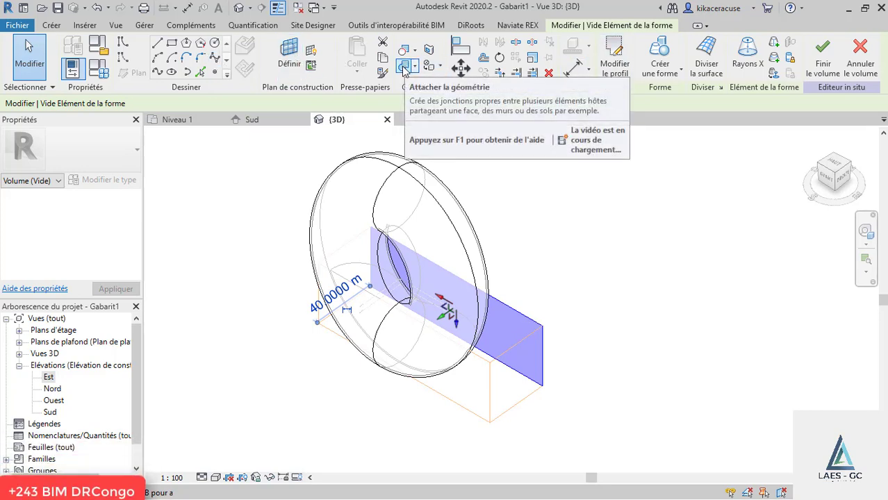
{"action": "left_click", "coordinate": [405, 67]}
{"action": "middle_click_drag", "start_coordinate": [519, 325], "coordinate": [402, 291], "text": "shift"}
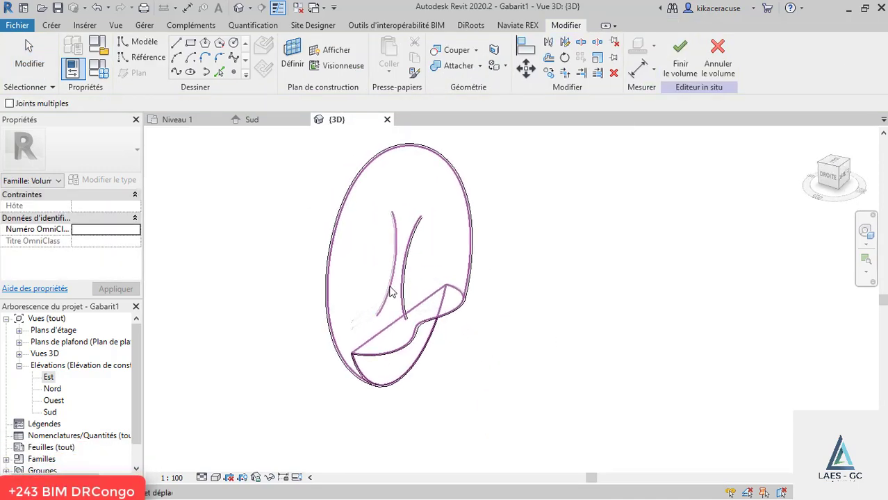
Extend the void form's face through the remaining lower half of the ring, to a depth of about 117 m
{"action": "left_click", "coordinate": [383, 379]}
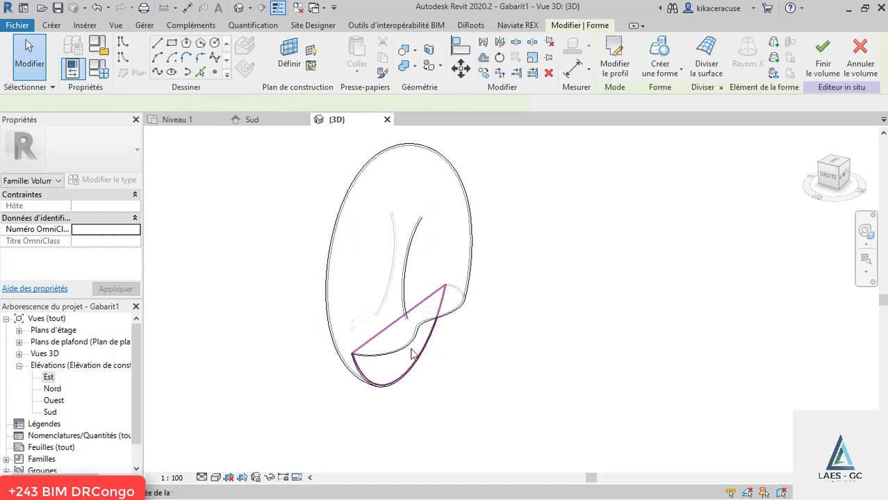
{"action": "left_click", "coordinate": [409, 367]}
{"action": "left_click_drag", "start_coordinate": [414, 365], "coordinate": [272, 341]}
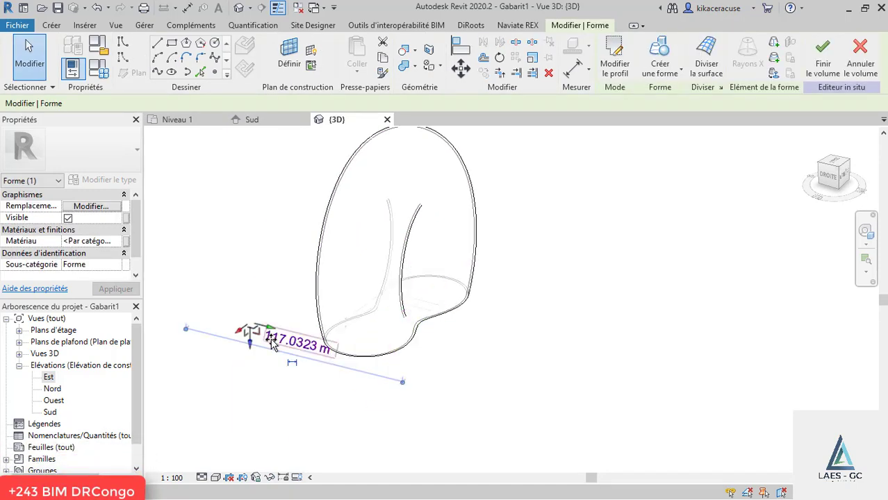
{"action": "left_click", "coordinate": [590, 404]}
Change the 3D view's visual style to wireframe with the front of the cut ring facing the viewer
{"action": "middle_click_drag", "start_coordinate": [541, 314], "coordinate": [749, 323], "text": "shift"}
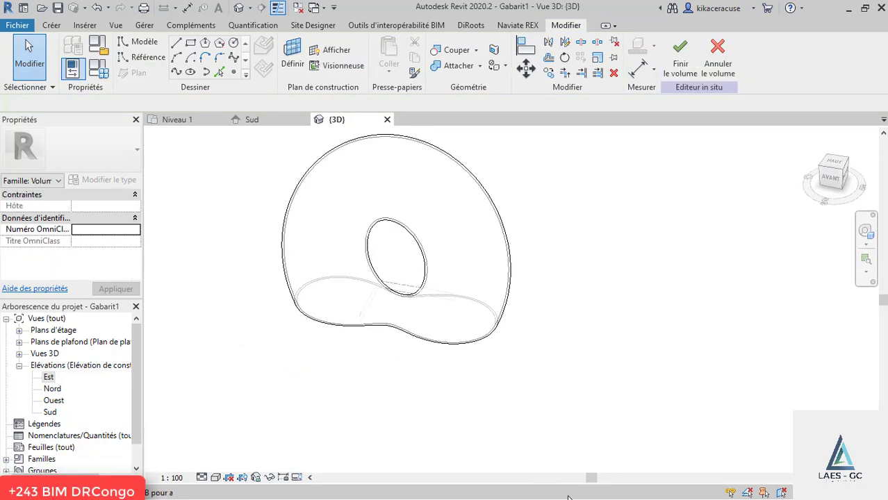
{"action": "left_click", "coordinate": [216, 478]}
{"action": "left_click", "coordinate": [256, 398]}
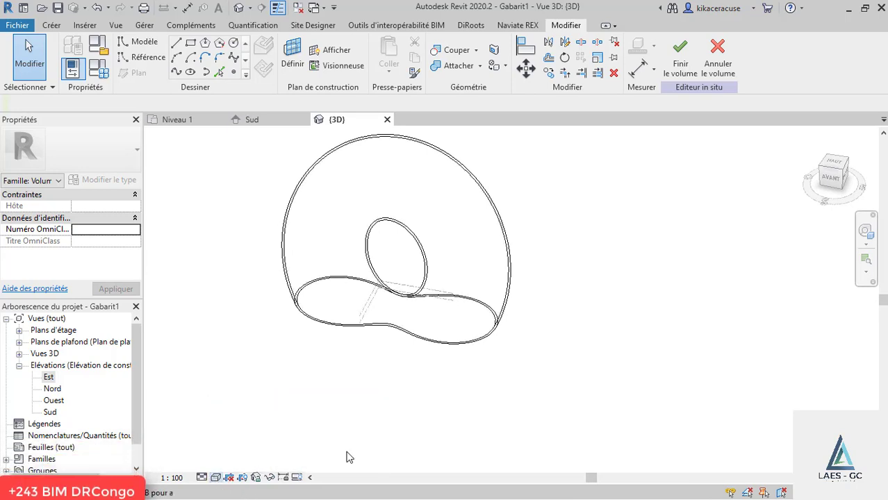
Examine the cut ring mass in the Sud elevation and from other angles in the 3D view
{"action": "left_click", "coordinate": [253, 120]}
{"action": "scroll", "coordinate": [414, 362], "scroll_direction": "down", "scroll_amount": 3}
{"action": "scroll", "coordinate": [410, 299], "scroll_direction": "up", "scroll_amount": 3}
{"action": "scroll", "coordinate": [439, 381], "scroll_direction": "down", "scroll_amount": 2}
{"action": "scroll", "coordinate": [438, 320], "scroll_direction": "up", "scroll_amount": 1}
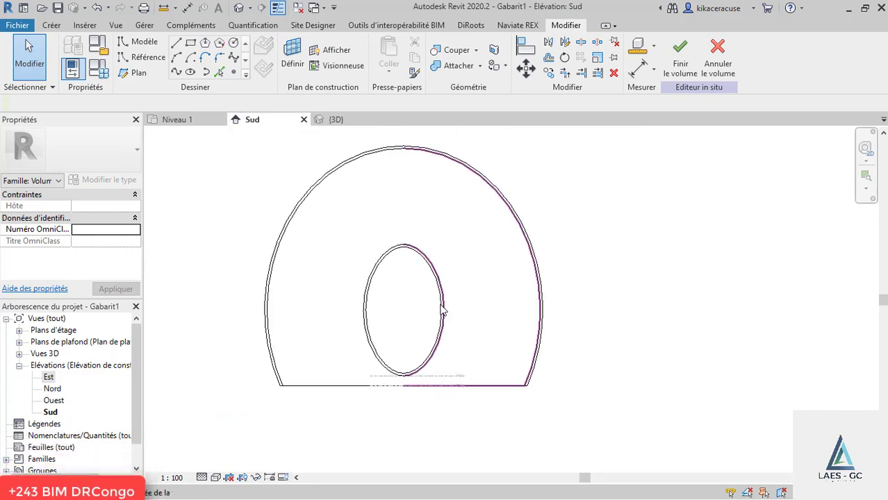
{"action": "scroll", "coordinate": [433, 359], "scroll_direction": "down", "scroll_amount": 1}
{"action": "scroll", "coordinate": [421, 365], "scroll_direction": "up", "scroll_amount": 1}
{"action": "scroll", "coordinate": [506, 204], "scroll_direction": "up", "scroll_amount": 2}
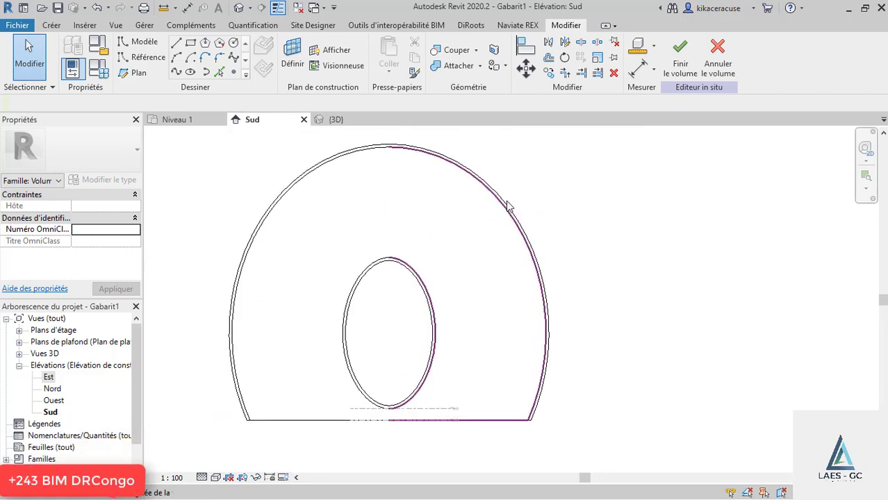
{"action": "left_click", "coordinate": [337, 120]}
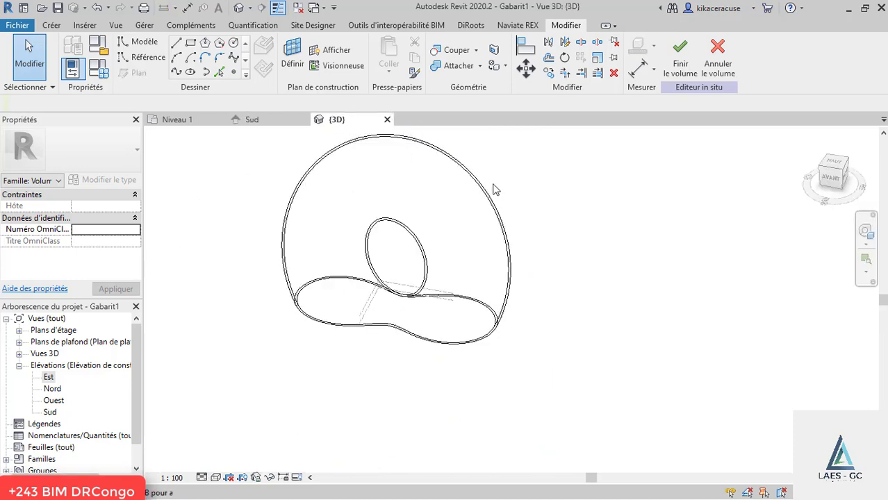
{"action": "middle_click_drag", "start_coordinate": [533, 188], "coordinate": [472, 268], "text": "shift"}
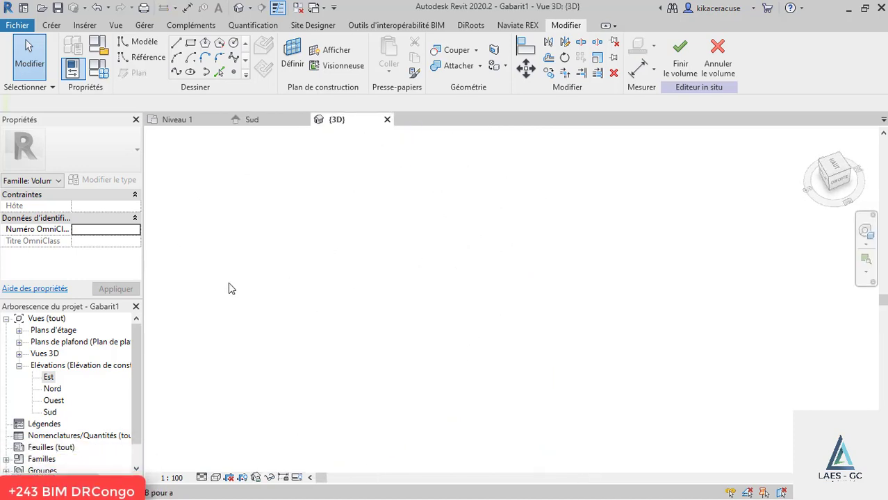
{"action": "scroll", "coordinate": [324, 279], "scroll_direction": "down", "scroll_amount": 4}
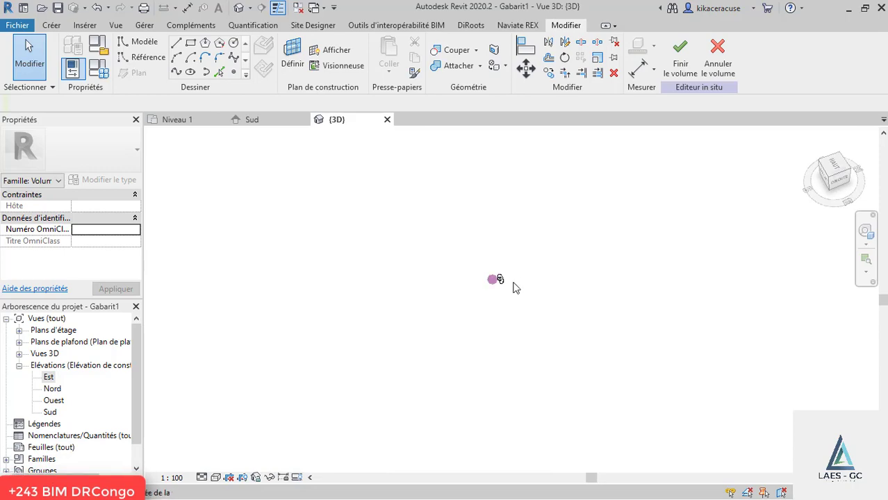
{"action": "scroll", "coordinate": [481, 295], "scroll_direction": "up", "scroll_amount": 5}
Finish the in-place mass and bring the complete ring with its cut underside into view in 3D
{"action": "right_click", "coordinate": [487, 283]}
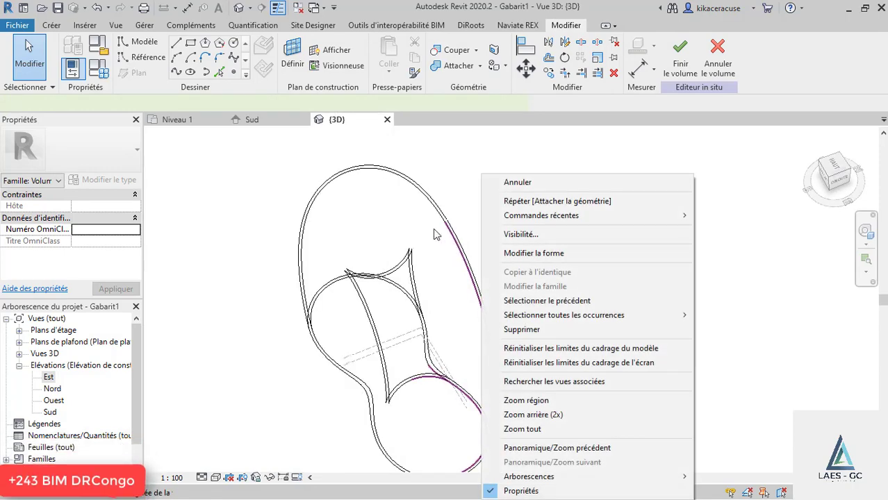
{"action": "left_click", "coordinate": [222, 195]}
{"action": "middle_click_drag", "start_coordinate": [504, 270], "coordinate": [412, 217], "text": "shift"}
{"action": "scroll", "coordinate": [412, 218], "scroll_direction": "down", "scroll_amount": 3}
{"action": "mouse_move", "coordinate": [443, 275]}
{"action": "middle_mouse_down", "text": "shift"}
{"action": "mouse_move", "coordinate": [433, 311]}
{"action": "mouse_move", "coordinate": [417, 299]}
{"action": "mouse_move", "coordinate": [434, 275]}
{"action": "middle_mouse_up", "text": "shift"}
{"action": "scroll", "coordinate": [437, 264], "scroll_direction": "up", "scroll_amount": 5}
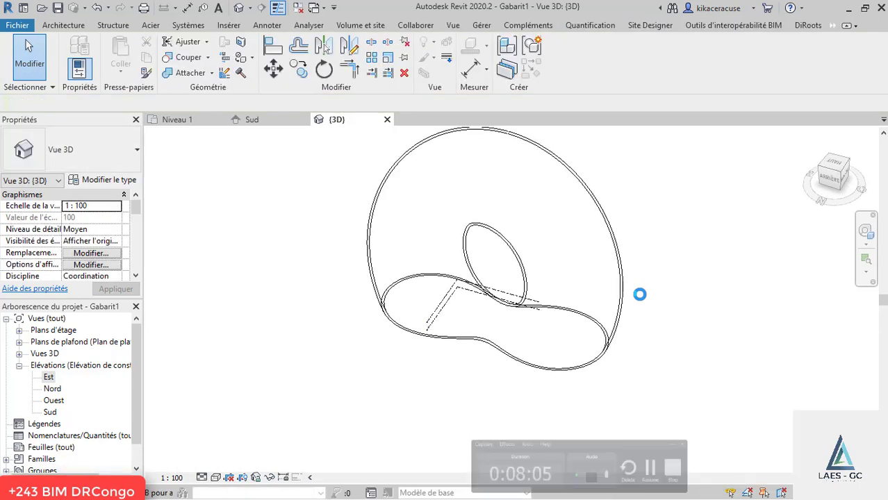
{"action": "middle_click_drag", "start_coordinate": [546, 221], "coordinate": [535, 186], "text": "shift"}
{"action": "scroll", "coordinate": [535, 186], "scroll_direction": "up", "scroll_amount": 2}
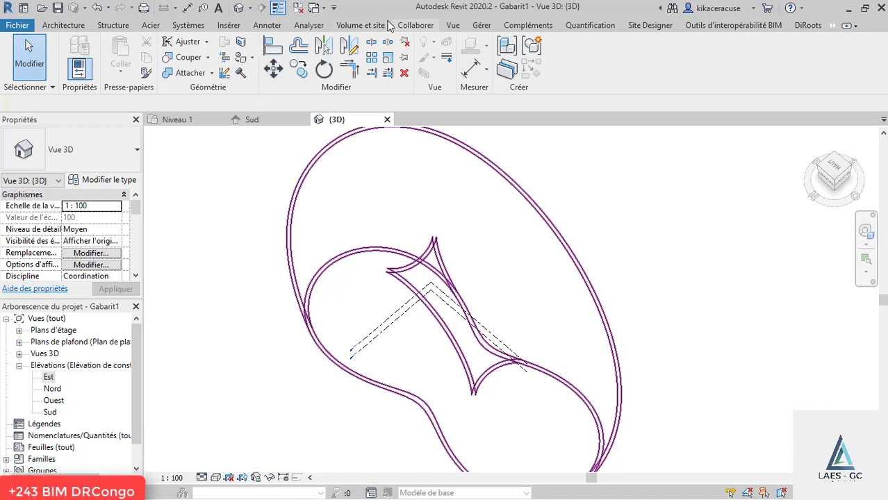
Start a curtain system by face and set the 1500 x 3000mm type's Quadrillage 2 spacing to 2 m
{"action": "left_click", "coordinate": [361, 26]}
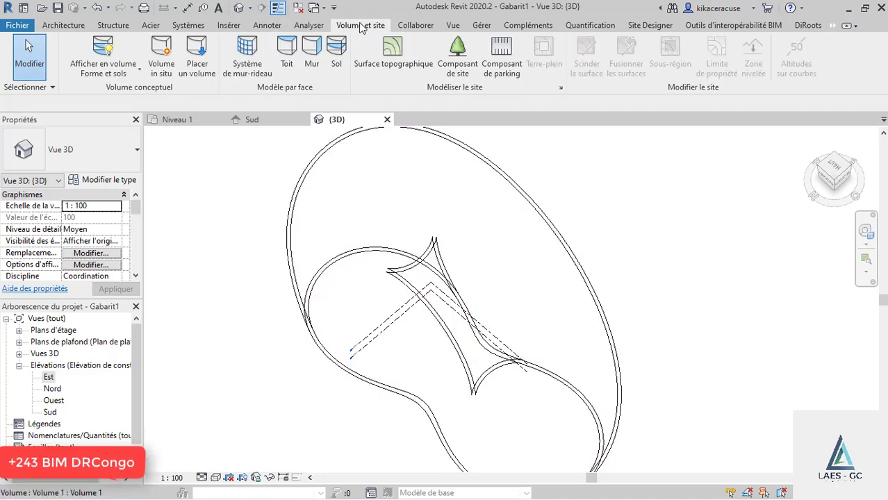
{"action": "left_click", "coordinate": [249, 45]}
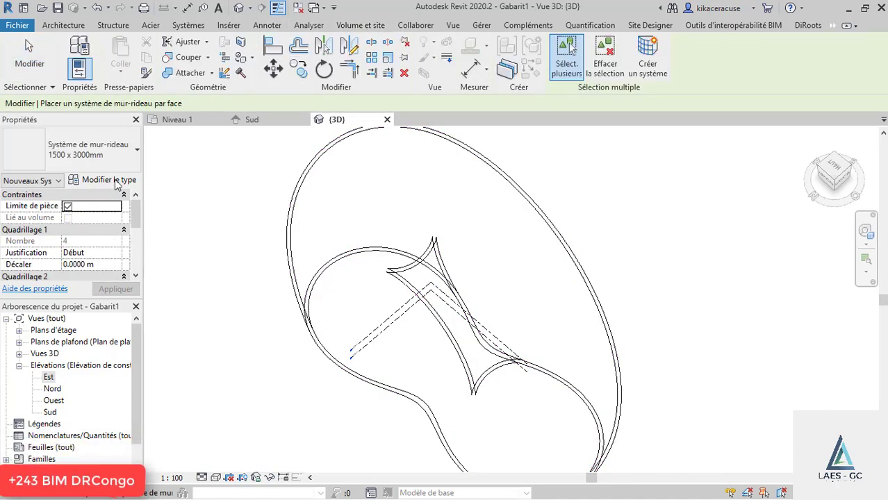
{"action": "left_click", "coordinate": [111, 181]}
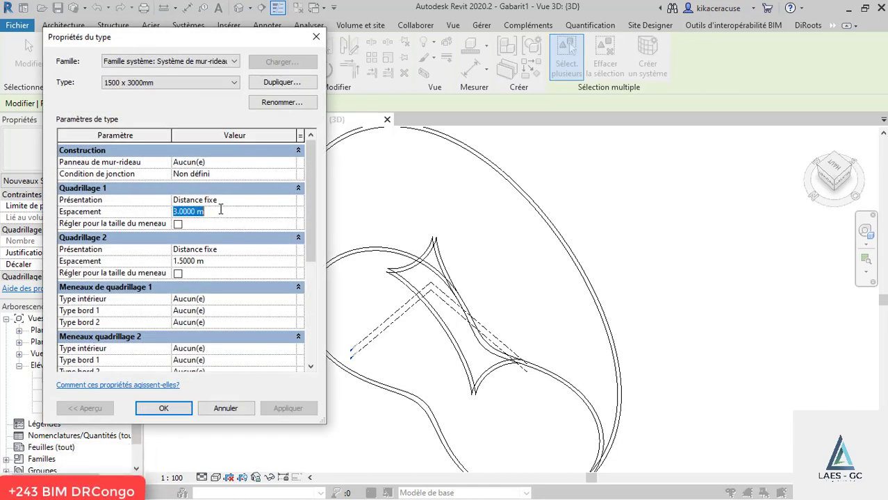
{"action": "left_click", "coordinate": [222, 262]}
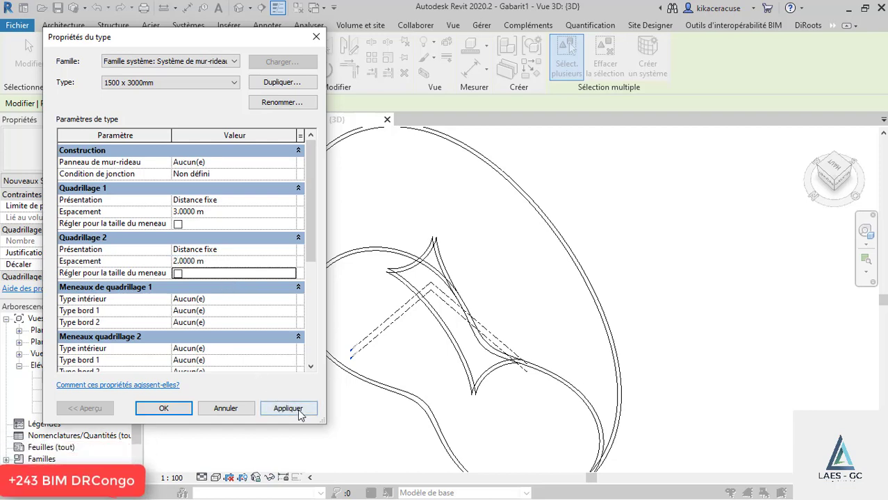
{"action": "left_click", "coordinate": [165, 408]}
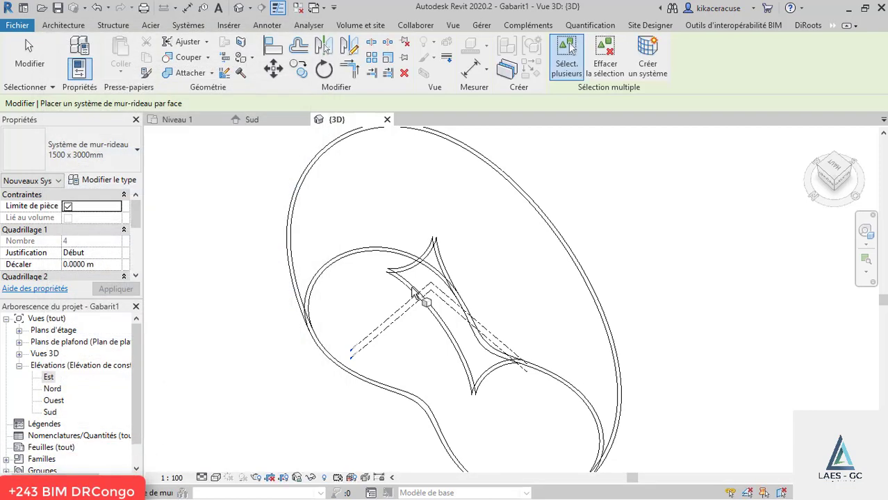
Select both halves of the ring's inner surface and create the curtain system on them
{"action": "scroll", "coordinate": [596, 229], "scroll_direction": "up", "scroll_amount": 2}
{"action": "scroll", "coordinate": [518, 188], "scroll_direction": "down", "scroll_amount": 2}
{"action": "middle_click_drag", "start_coordinate": [574, 229], "coordinate": [577, 236], "text": "shift"}
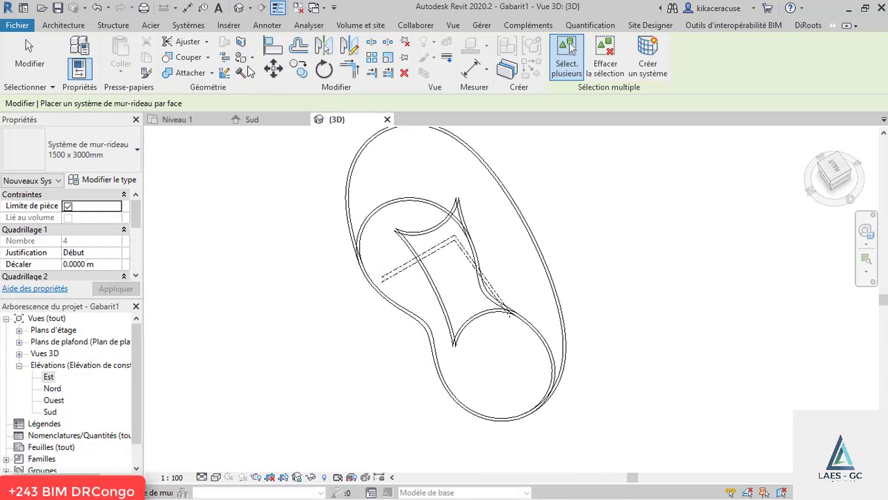
{"action": "scroll", "coordinate": [536, 250], "scroll_direction": "up", "scroll_amount": 2}
{"action": "middle_click_drag", "start_coordinate": [521, 277], "coordinate": [555, 269], "text": "shift"}
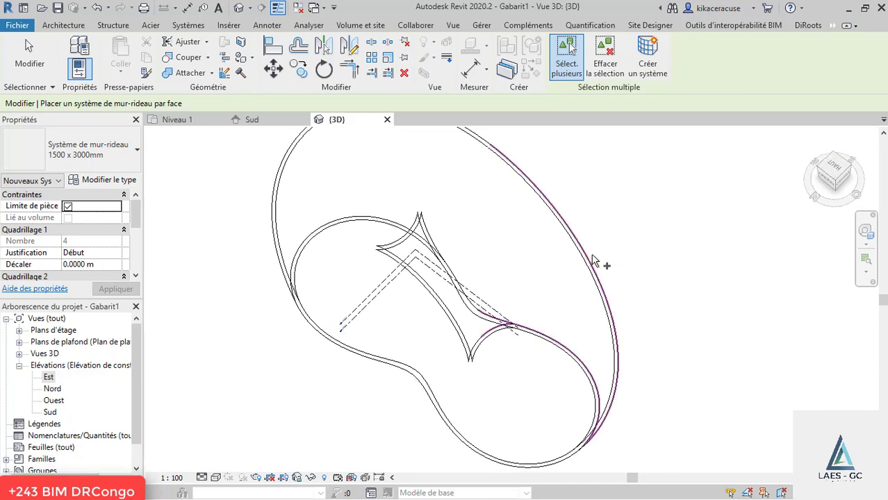
{"action": "scroll", "coordinate": [595, 259], "scroll_direction": "up", "scroll_amount": 2}
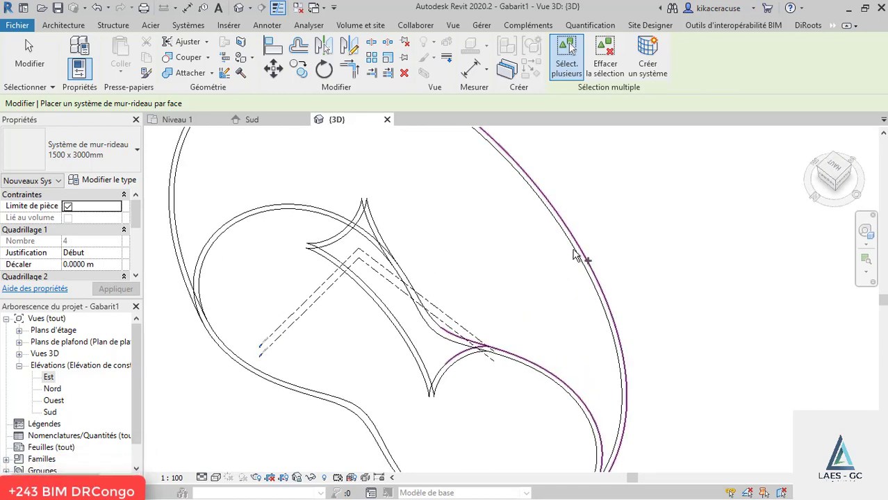
{"action": "left_click", "coordinate": [602, 276]}
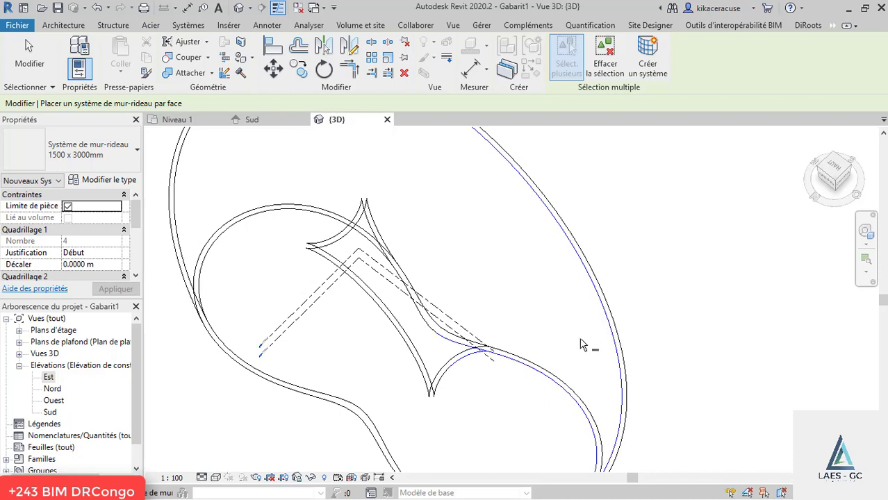
{"action": "left_click", "coordinate": [428, 329]}
{"action": "scroll", "coordinate": [395, 372], "scroll_direction": "down", "scroll_amount": 5}
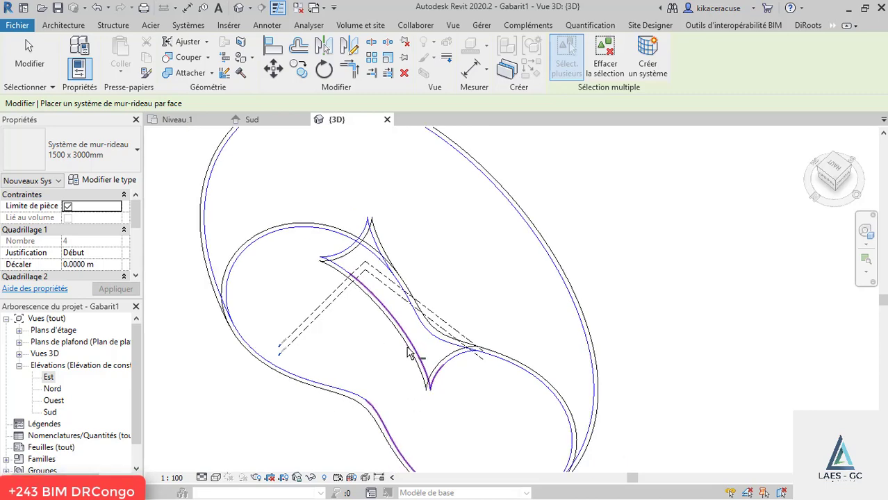
{"action": "middle_click_drag", "start_coordinate": [394, 372], "coordinate": [410, 359], "text": "shift"}
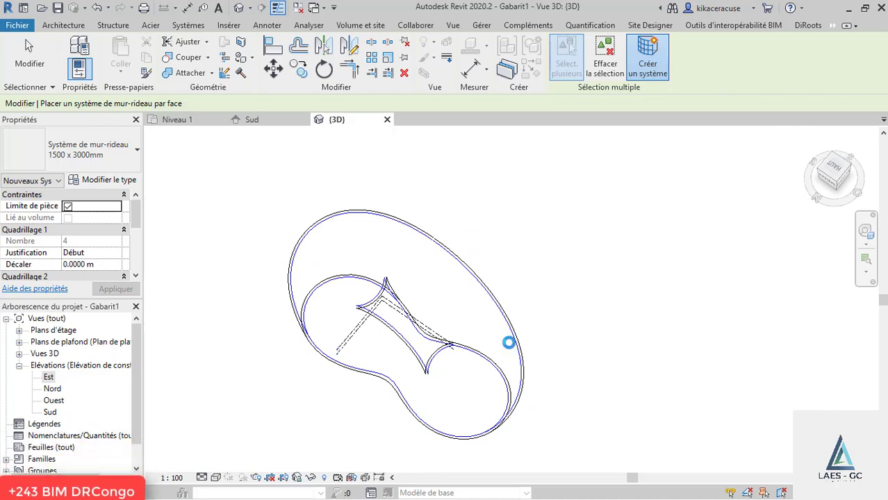
{"action": "left_click", "coordinate": [28, 46]}
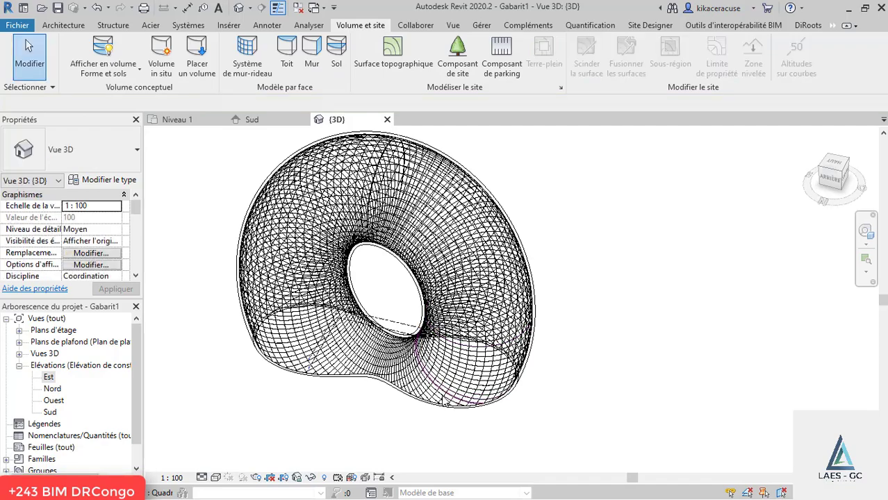
Inspect the curtain grid around the ring's central opening and along its cut base in 3D
{"action": "scroll", "coordinate": [430, 410], "scroll_direction": "up", "scroll_amount": 5}
{"action": "scroll", "coordinate": [432, 417], "scroll_direction": "down", "scroll_amount": 5}
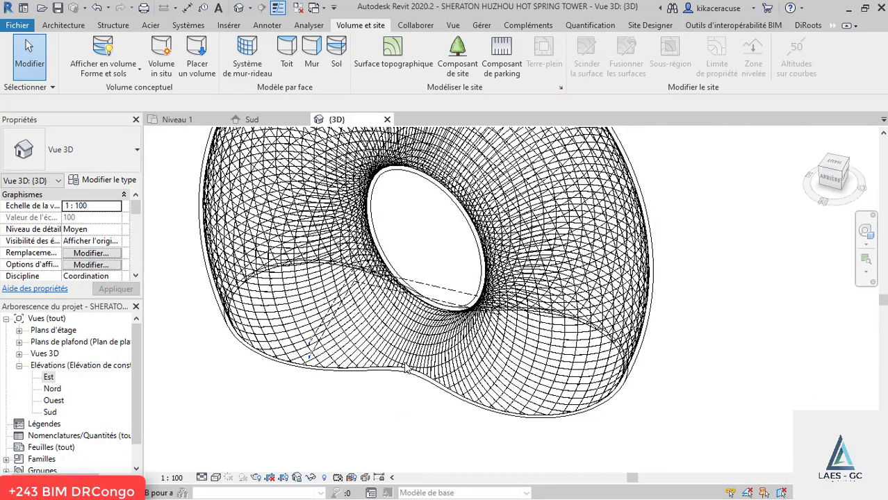
{"action": "scroll", "coordinate": [403, 403], "scroll_direction": "down", "scroll_amount": 2}
{"action": "scroll", "coordinate": [394, 380], "scroll_direction": "up", "scroll_amount": 1}
{"action": "scroll", "coordinate": [394, 382], "scroll_direction": "up", "scroll_amount": 3}
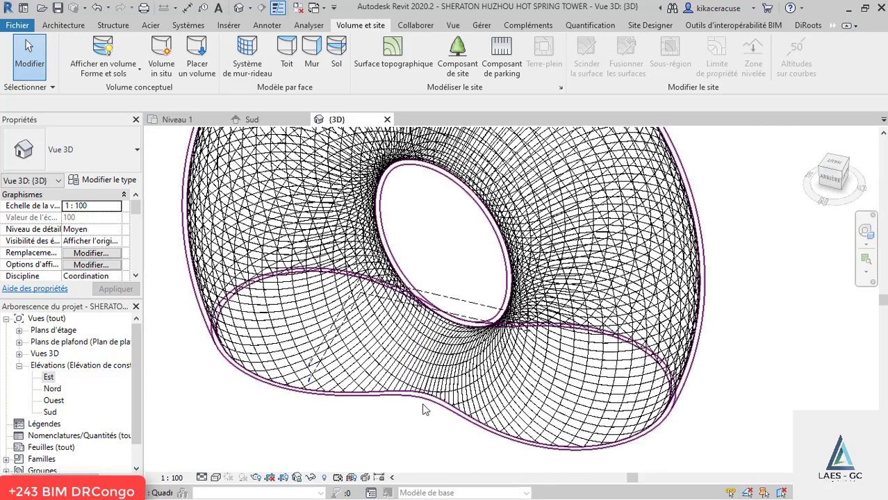
{"action": "scroll", "coordinate": [427, 399], "scroll_direction": "down", "scroll_amount": 3}
{"action": "scroll", "coordinate": [496, 186], "scroll_direction": "up", "scroll_amount": 2}
{"action": "scroll", "coordinate": [463, 242], "scroll_direction": "down", "scroll_amount": 3}
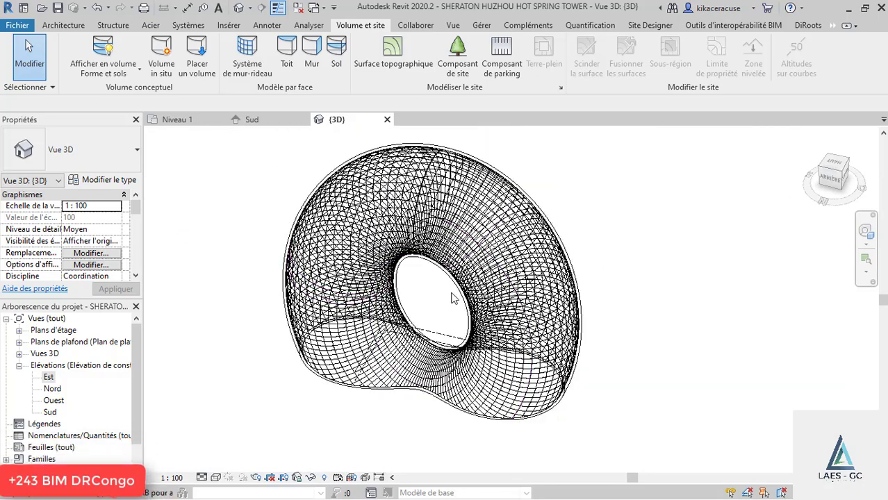
{"action": "scroll", "coordinate": [445, 229], "scroll_direction": "up", "scroll_amount": 2}
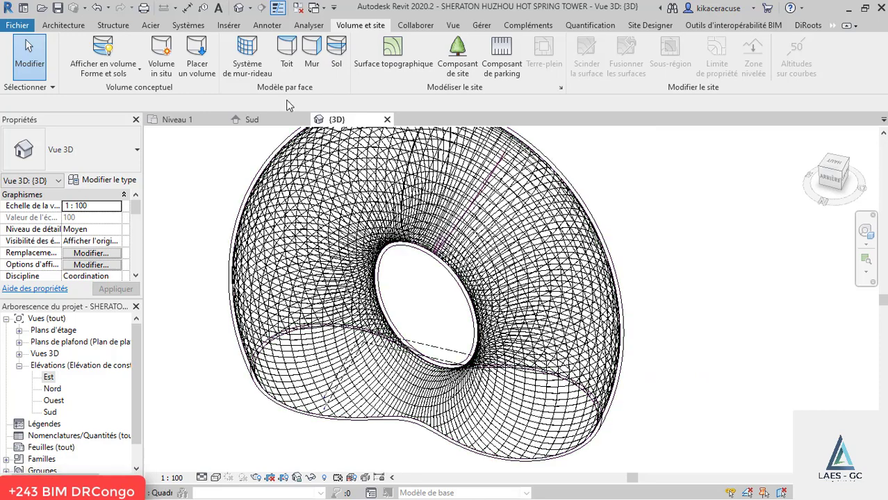
In the Sud elevation, create a level above Niveau 2 by picking its line with a 4 m offset
{"action": "left_click", "coordinate": [263, 125]}
{"action": "scroll", "coordinate": [393, 169], "scroll_direction": "down", "scroll_amount": 2}
{"action": "scroll", "coordinate": [374, 327], "scroll_direction": "up", "scroll_amount": 5}
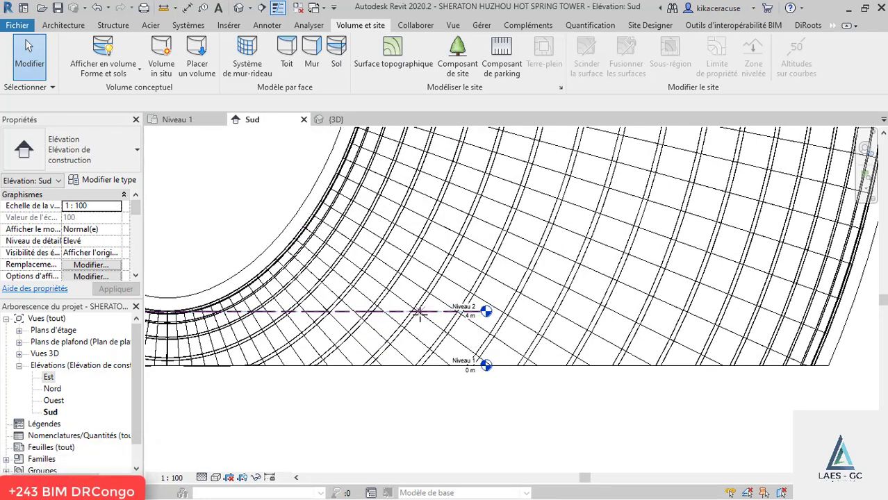
{"action": "key", "text": "l"}
{"action": "key", "text": "l"}
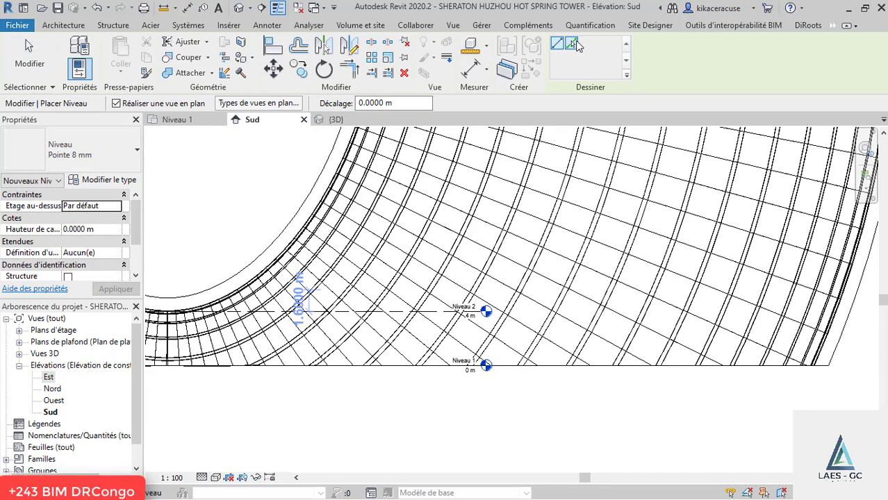
{"action": "left_click", "coordinate": [359, 104]}
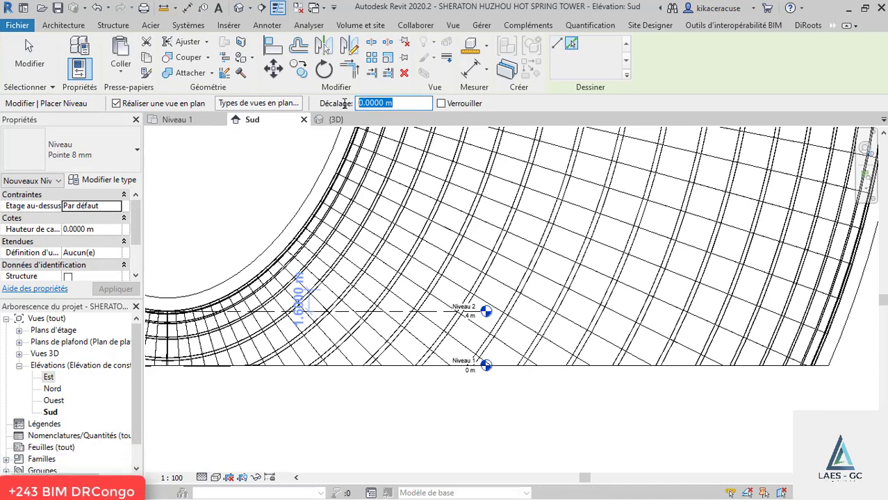
{"action": "type", "text": "4"}
{"action": "key", "text": "Return"}
{"action": "scroll", "coordinate": [539, 412], "scroll_direction": "down", "scroll_amount": 5}
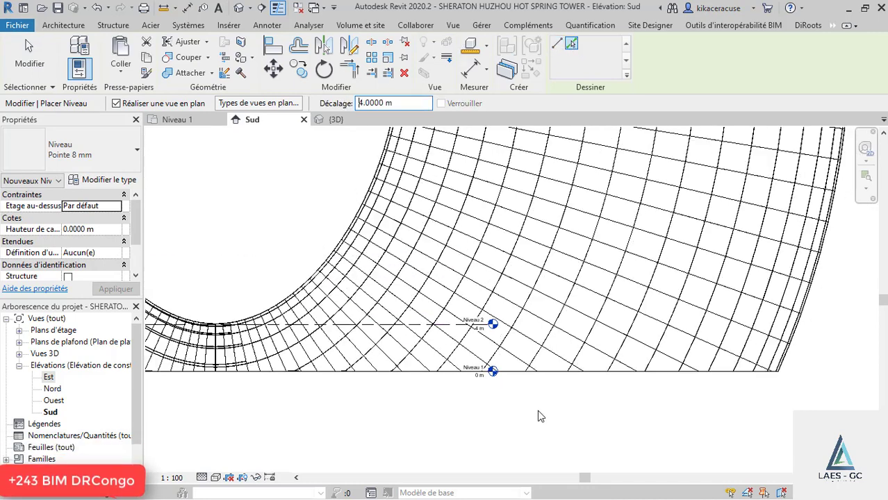
{"action": "scroll", "coordinate": [446, 378], "scroll_direction": "up", "scroll_amount": 3}
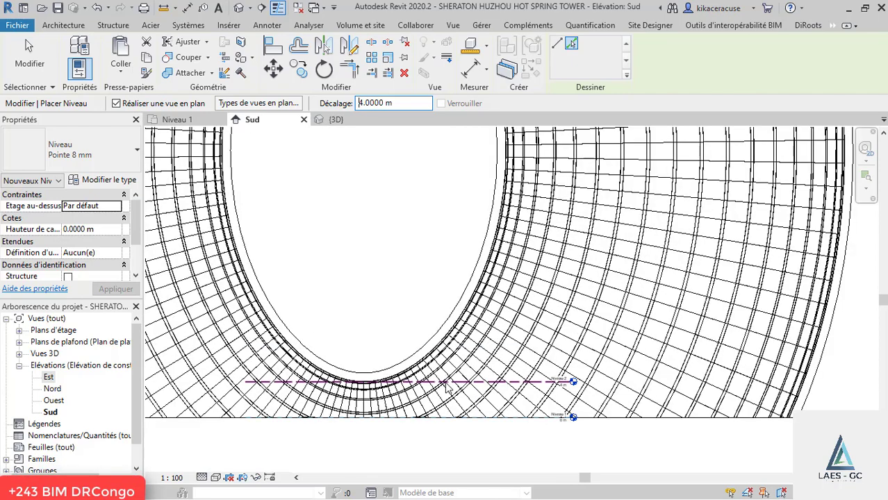
{"action": "left_click", "coordinate": [445, 382]}
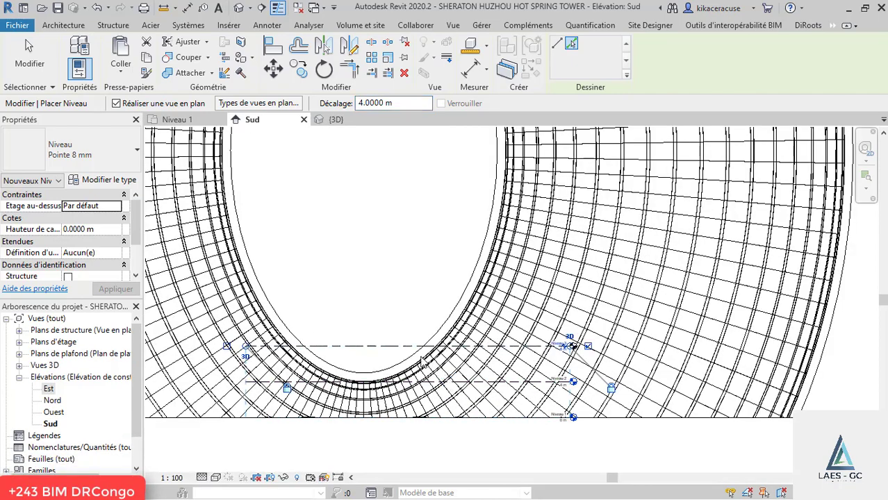
Stack further levels at 4 m offsets above Niveau 3, up through the ring's central opening, by picking each newest level line
{"action": "scroll", "coordinate": [571, 357], "scroll_direction": "up", "scroll_amount": 5}
{"action": "scroll", "coordinate": [563, 365], "scroll_direction": "down", "scroll_amount": 5}
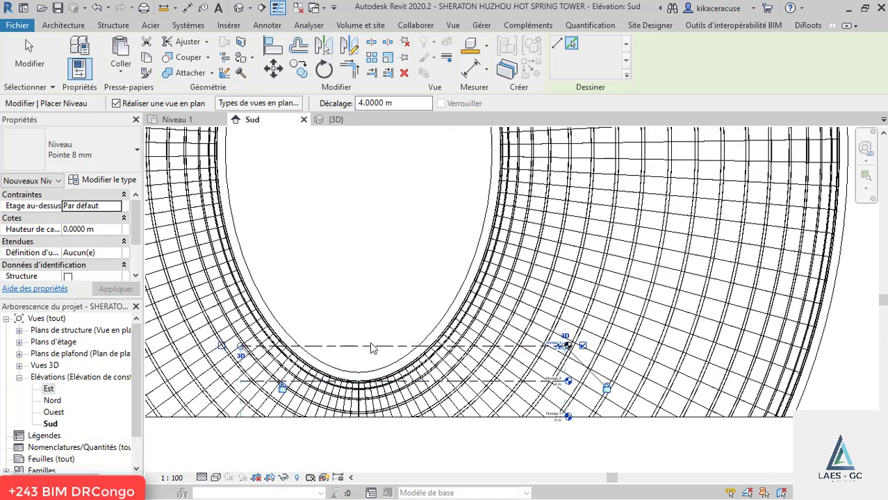
{"action": "left_click", "coordinate": [370, 345]}
{"action": "scroll", "coordinate": [450, 326], "scroll_direction": "up", "scroll_amount": 3}
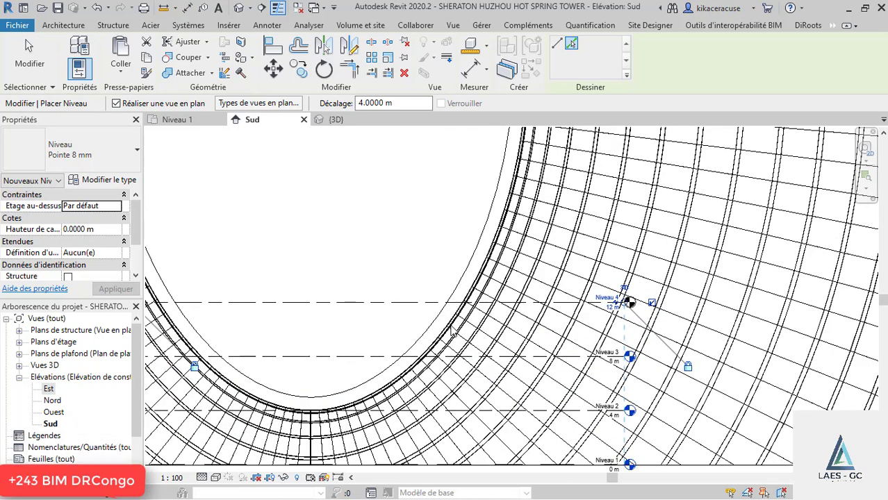
{"action": "left_click", "coordinate": [383, 300]}
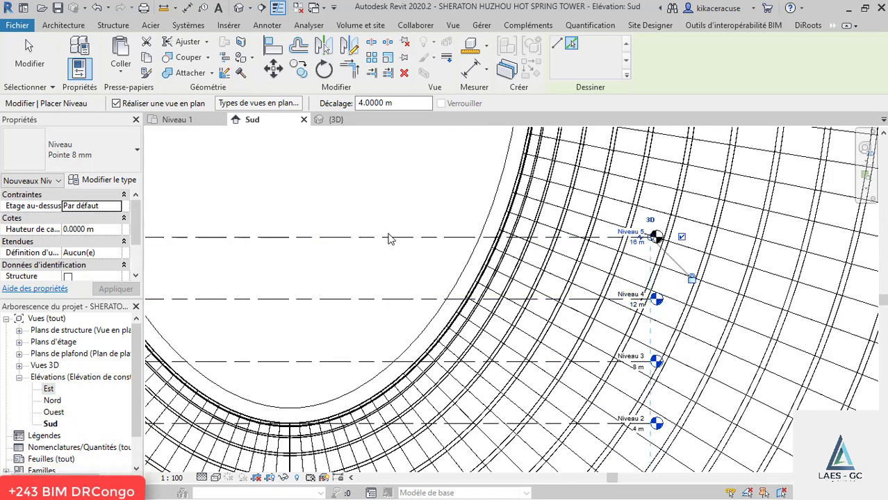
{"action": "scroll", "coordinate": [415, 368], "scroll_direction": "down", "scroll_amount": 5}
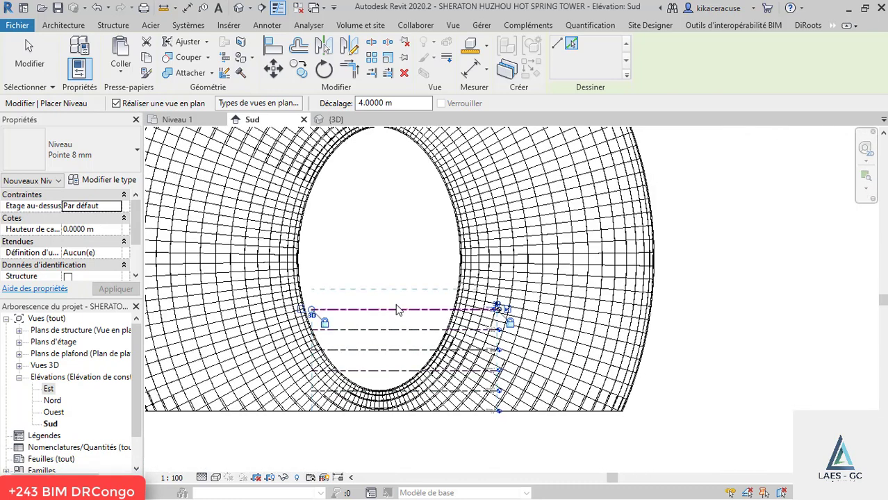
{"action": "left_click", "coordinate": [393, 292]}
{"action": "left_click", "coordinate": [392, 268]}
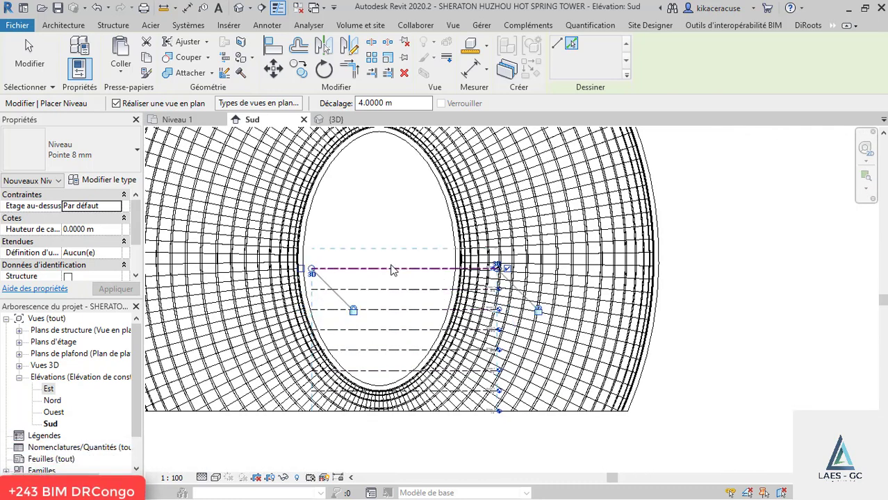
{"action": "left_click", "coordinate": [390, 226]}
{"action": "scroll", "coordinate": [394, 236], "scroll_direction": "down", "scroll_amount": 4}
{"action": "scroll", "coordinate": [394, 239], "scroll_direction": "up", "scroll_amount": 3}
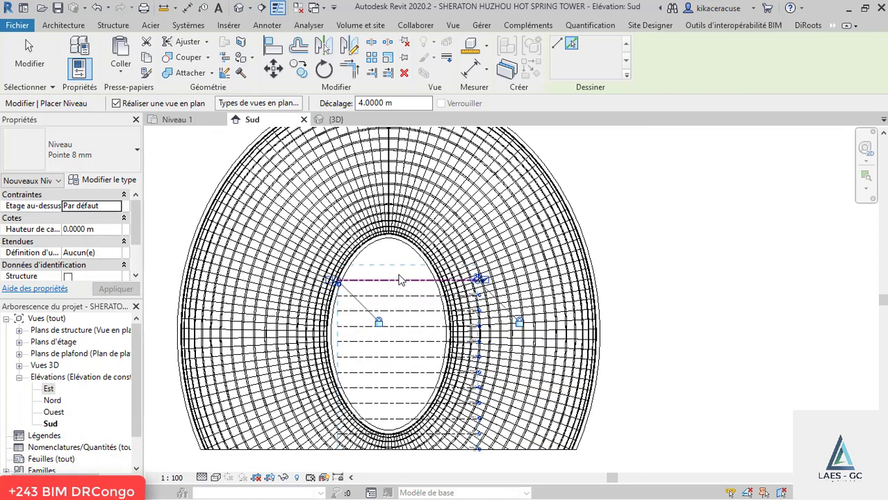
{"action": "left_click", "coordinate": [397, 264]}
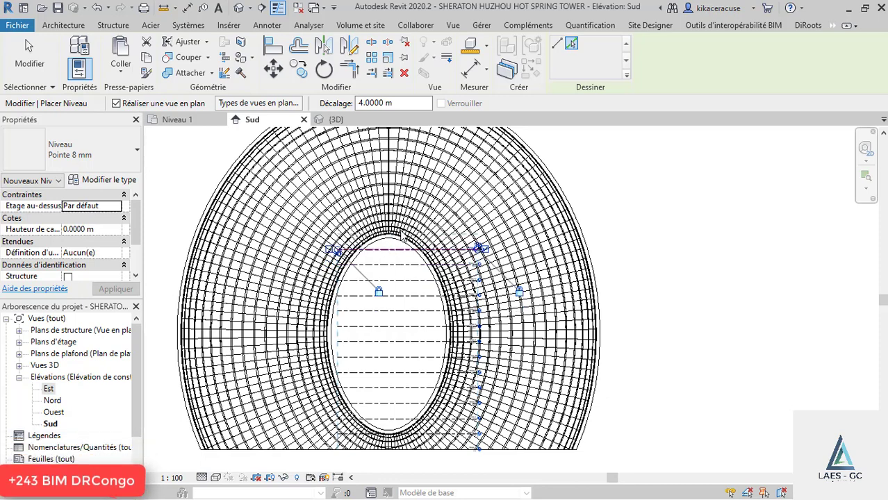
Continue the levels at 4 m offsets from the opening's upper edge to Niveau 24 near the ring's crown, and end level placement
{"action": "left_click", "coordinate": [401, 238]}
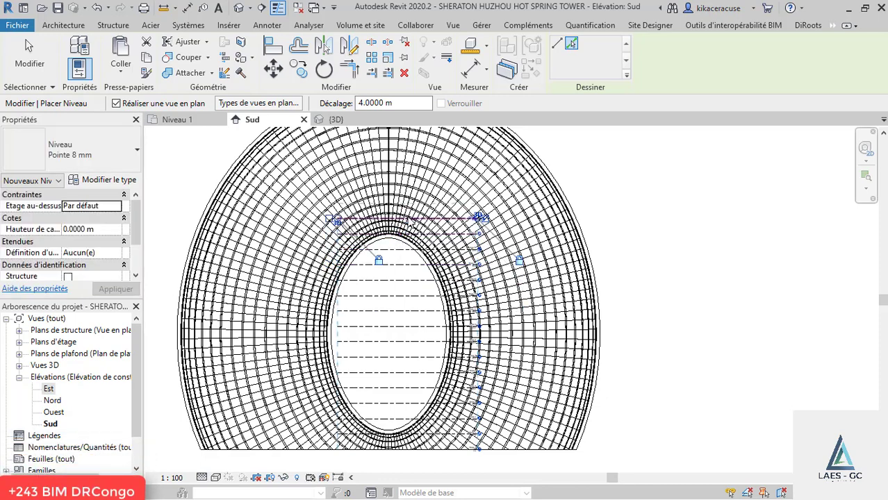
{"action": "left_click", "coordinate": [414, 204]}
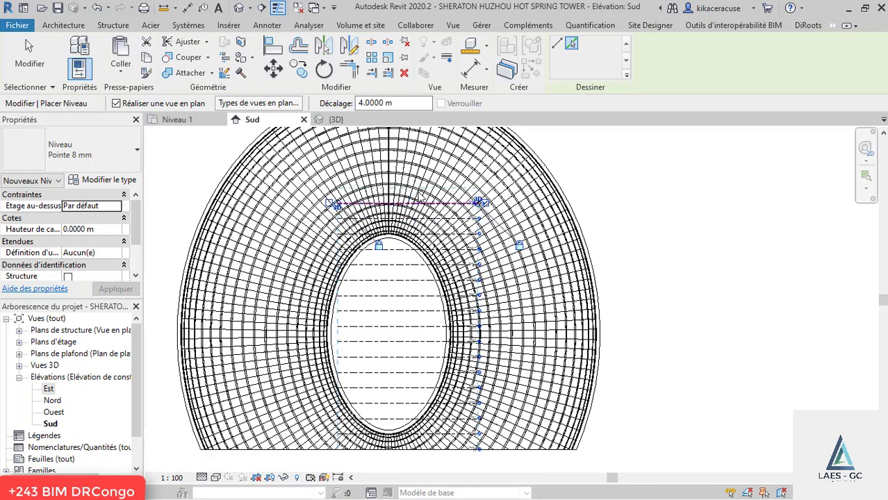
{"action": "left_click", "coordinate": [424, 175]}
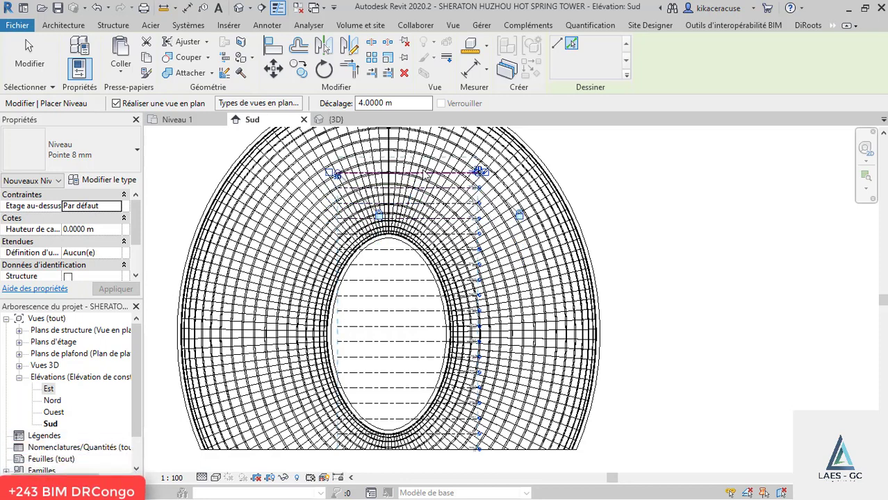
{"action": "scroll", "coordinate": [370, 399], "scroll_direction": "down", "scroll_amount": 4}
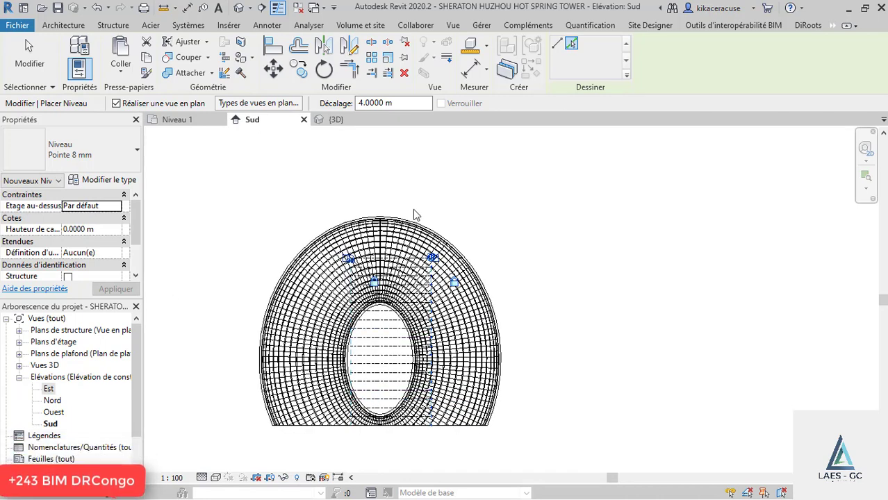
{"action": "scroll", "coordinate": [414, 214], "scroll_direction": "up", "scroll_amount": 4}
{"action": "left_click", "coordinate": [399, 296]}
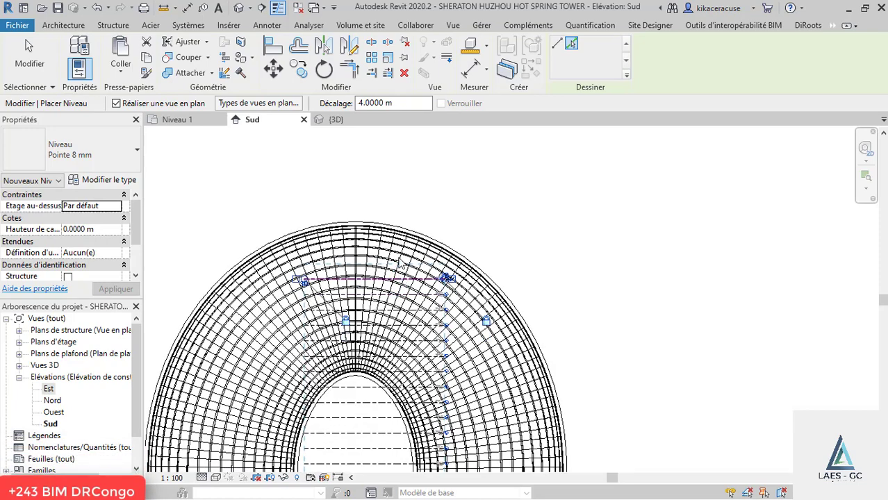
{"action": "left_click", "coordinate": [399, 263]}
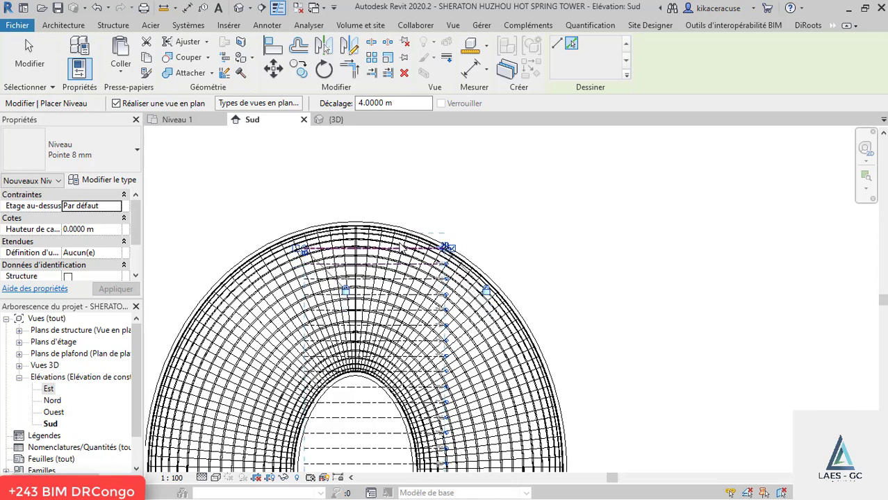
{"action": "scroll", "coordinate": [402, 251], "scroll_direction": "up", "scroll_amount": 2}
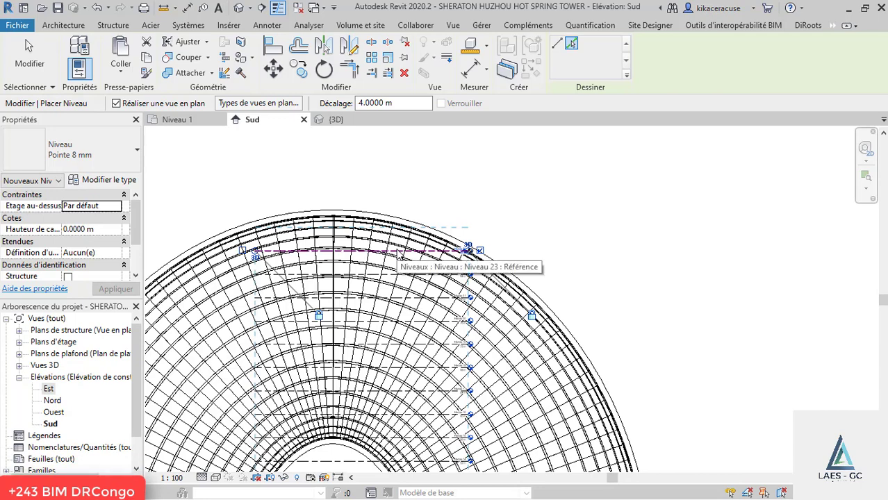
{"action": "left_click", "coordinate": [397, 250]}
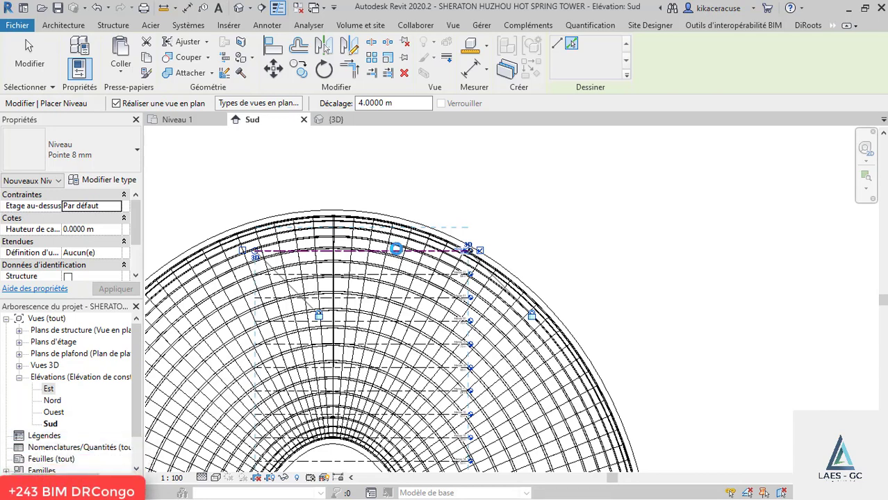
{"action": "key", "text": "Escape"}
{"action": "key", "text": "Escape"}
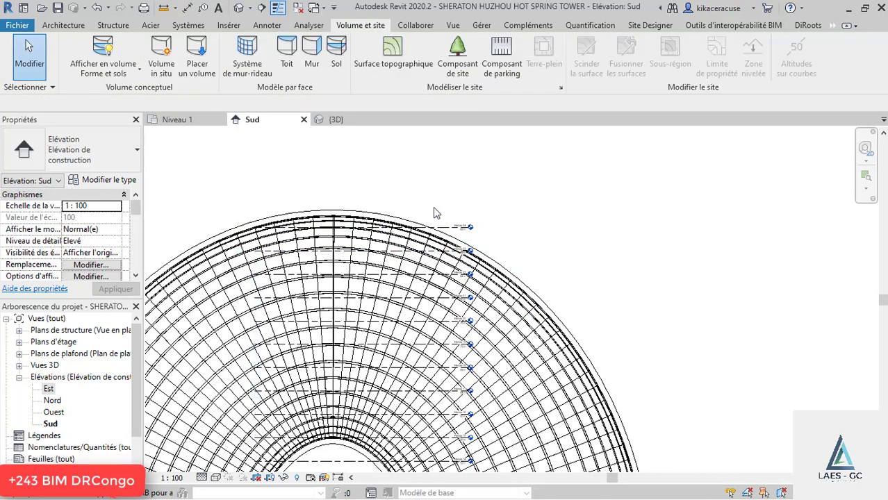
In the 3D view, select the ring mass and generate mass floors for all levels from Niveau 1 to Niveau 24
{"action": "scroll", "coordinate": [476, 224], "scroll_direction": "up", "scroll_amount": 2}
{"action": "scroll", "coordinate": [450, 216], "scroll_direction": "down", "scroll_amount": 5}
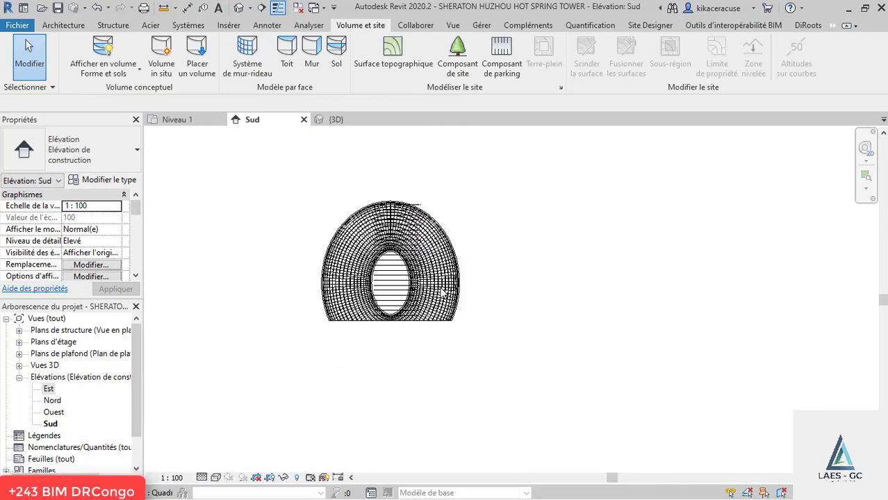
{"action": "scroll", "coordinate": [442, 291], "scroll_direction": "up", "scroll_amount": 2}
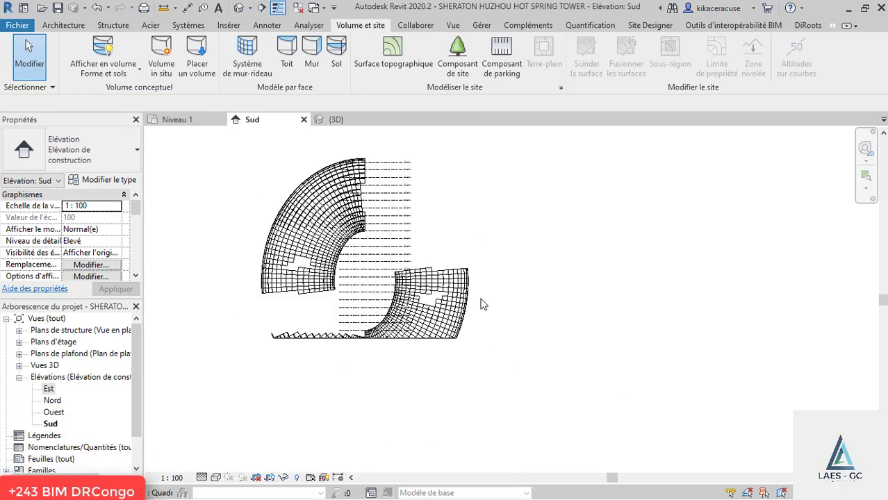
{"action": "left_click", "coordinate": [340, 128]}
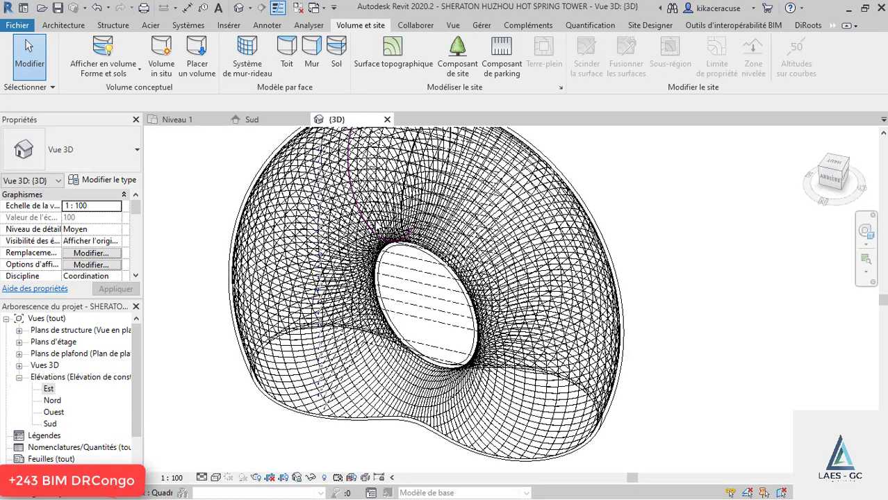
{"action": "scroll", "coordinate": [376, 221], "scroll_direction": "down", "scroll_amount": 3}
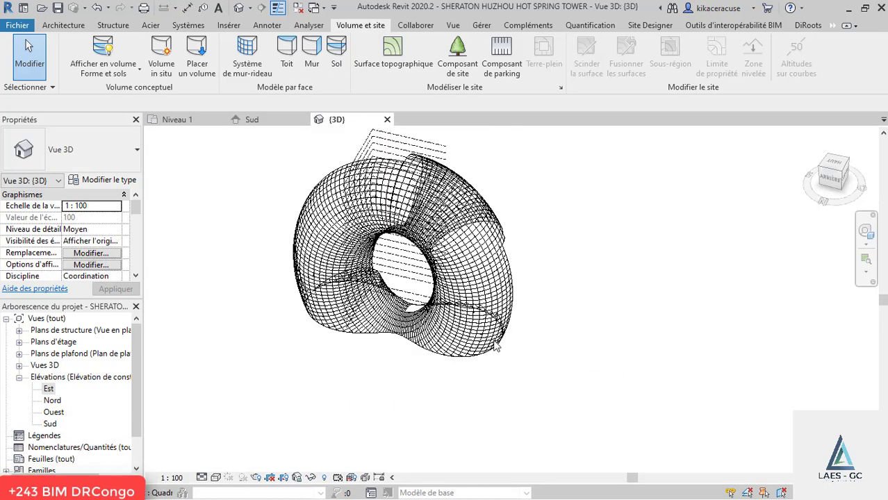
{"action": "left_click", "coordinate": [446, 347]}
{"action": "left_click", "coordinate": [401, 346]}
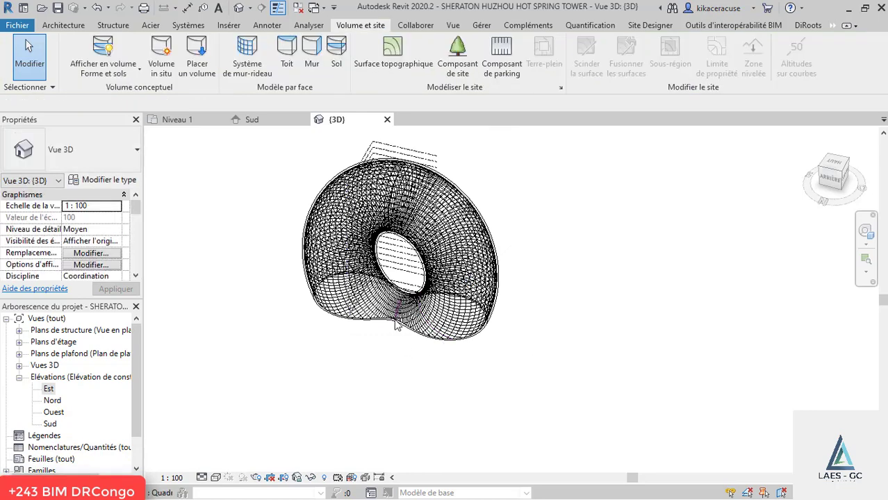
{"action": "scroll", "coordinate": [396, 326], "scroll_direction": "up", "scroll_amount": 3}
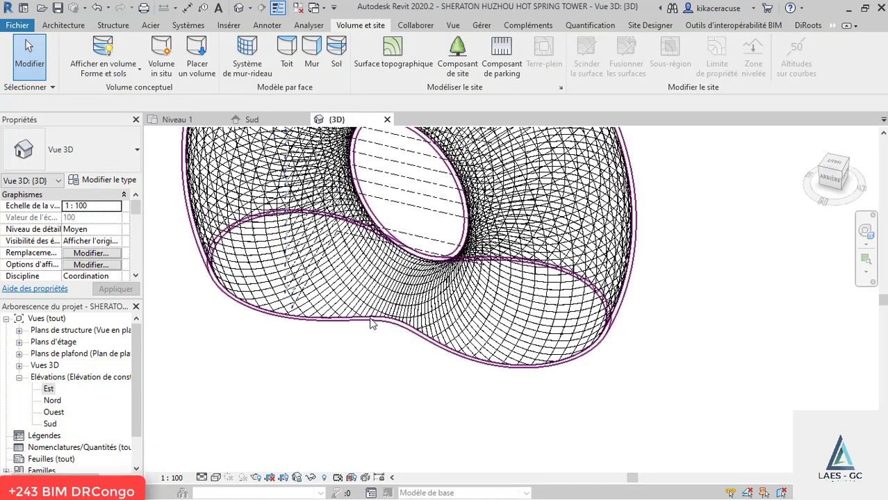
{"action": "left_click", "coordinate": [372, 323]}
{"action": "scroll", "coordinate": [407, 401], "scroll_direction": "down", "scroll_amount": 3}
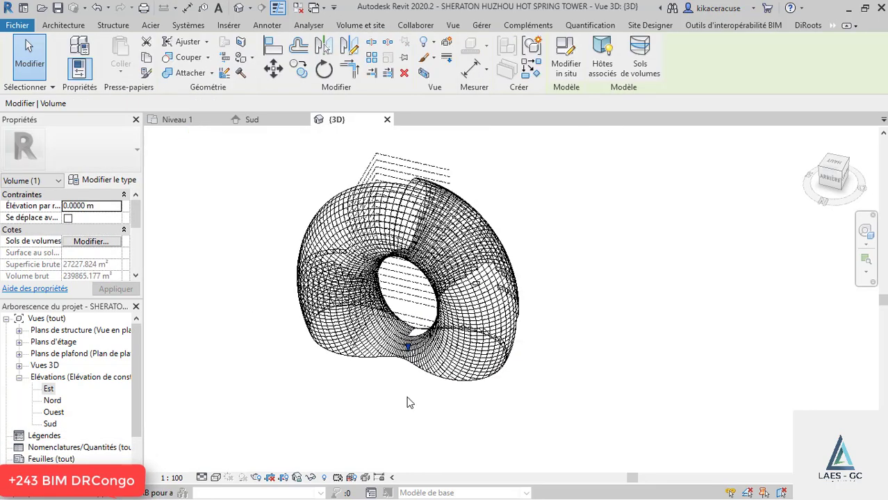
{"action": "left_click", "coordinate": [638, 56]}
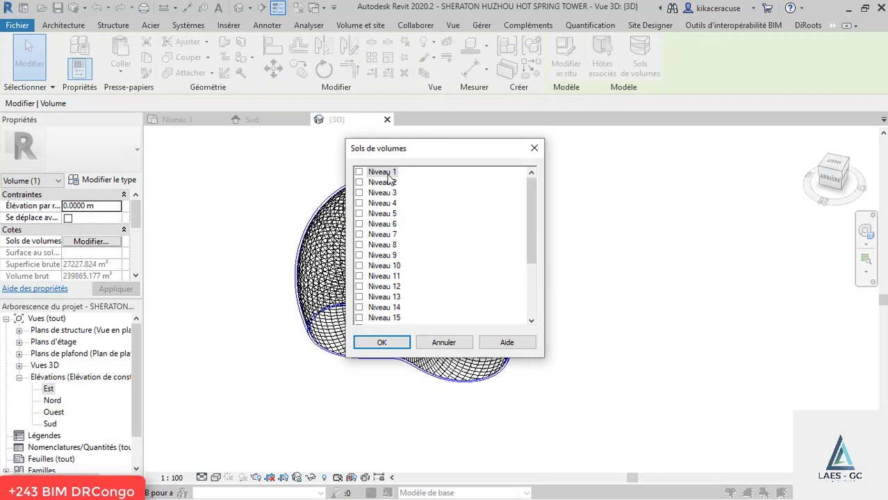
{"action": "left_click_drag", "start_coordinate": [532, 209], "coordinate": [532, 264]}
{"action": "left_click", "coordinate": [384, 318], "text": "shift"}
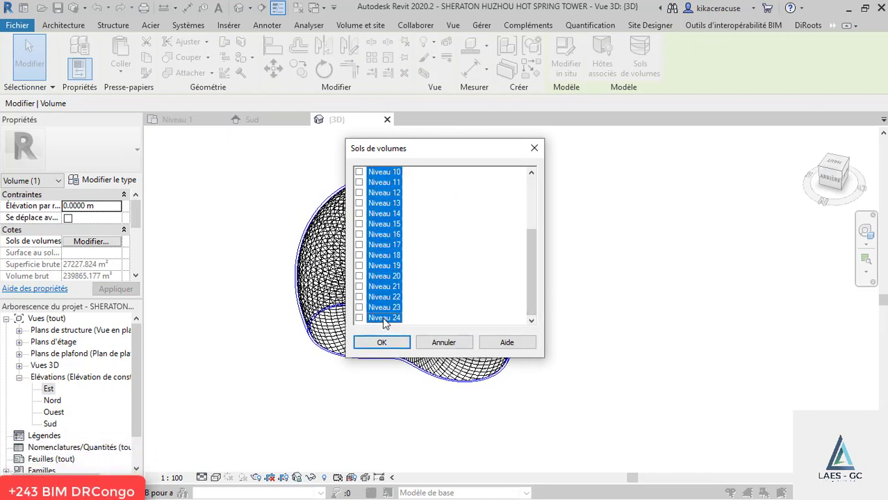
{"action": "left_click", "coordinate": [360, 318]}
{"action": "left_click", "coordinate": [383, 343]}
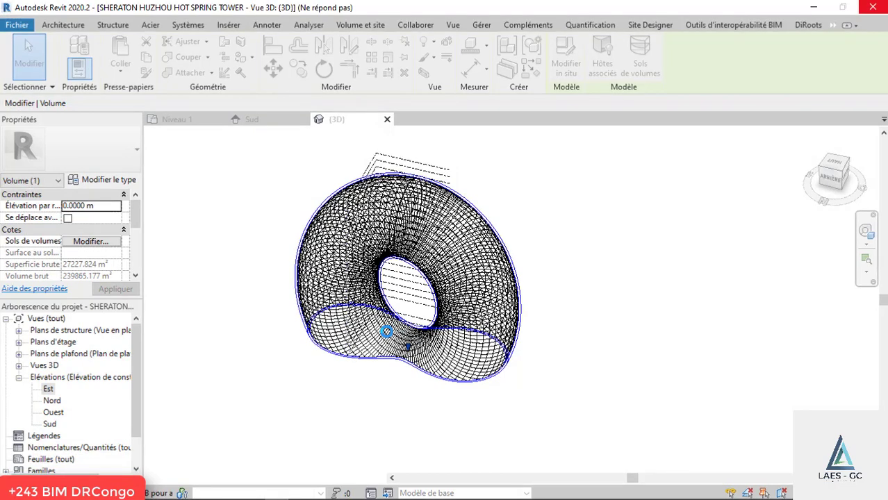
Start a floor by face, select all the ring's mass floors and choose the floor type Sol générique - 400 mm
{"action": "scroll", "coordinate": [455, 443], "scroll_direction": "down", "scroll_amount": 3}
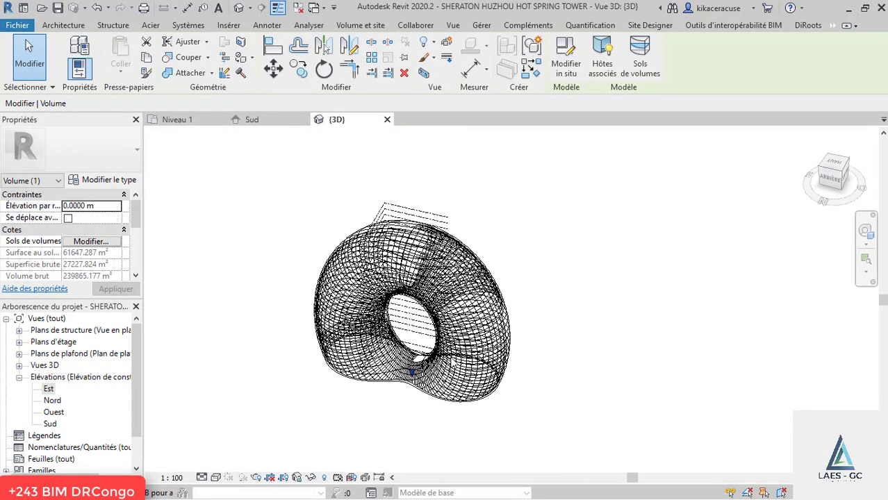
{"action": "scroll", "coordinate": [445, 353], "scroll_direction": "up", "scroll_amount": 2}
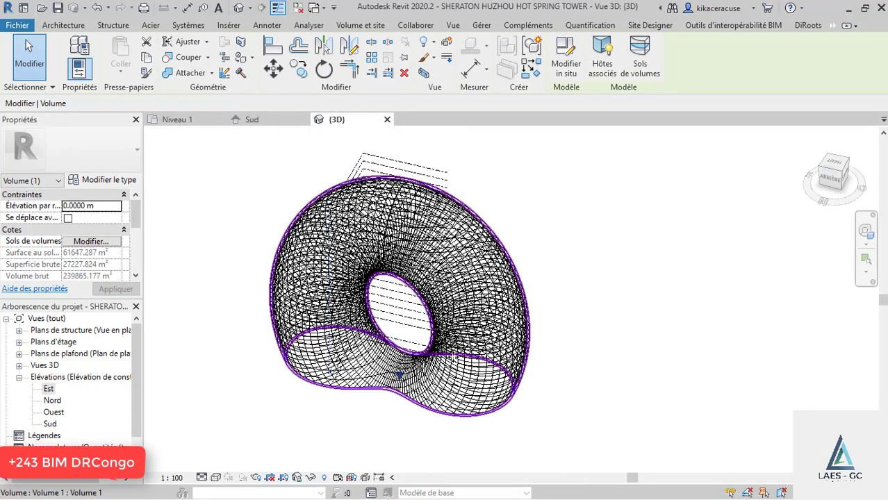
{"action": "left_click", "coordinate": [360, 26]}
{"action": "left_click", "coordinate": [334, 59]}
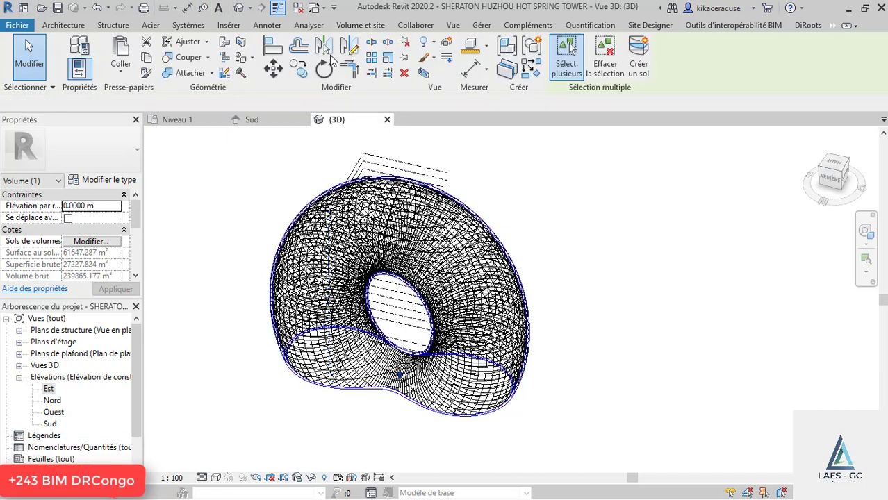
{"action": "scroll", "coordinate": [312, 177], "scroll_direction": "down", "scroll_amount": 3}
{"action": "left_click_drag", "start_coordinate": [254, 146], "coordinate": [521, 393]}
{"action": "scroll", "coordinate": [305, 202], "scroll_direction": "up", "scroll_amount": 5}
{"action": "left_click", "coordinate": [65, 144]}
{"action": "left_click", "coordinate": [116, 169]}
{"action": "left_click", "coordinate": [107, 155]}
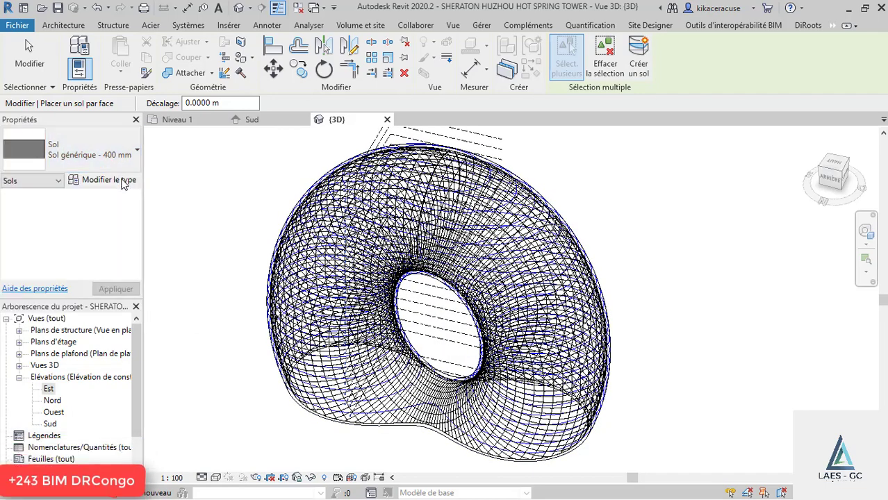
Duplicate the floor type as Sol générique - 400 mm 2 and change the thickness of its structural layer
{"action": "left_click", "coordinate": [122, 181]}
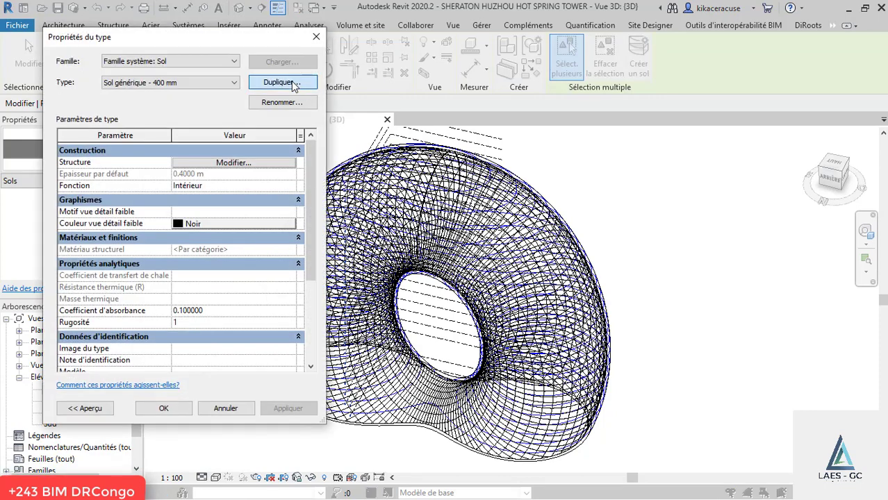
{"action": "left_click", "coordinate": [281, 82]}
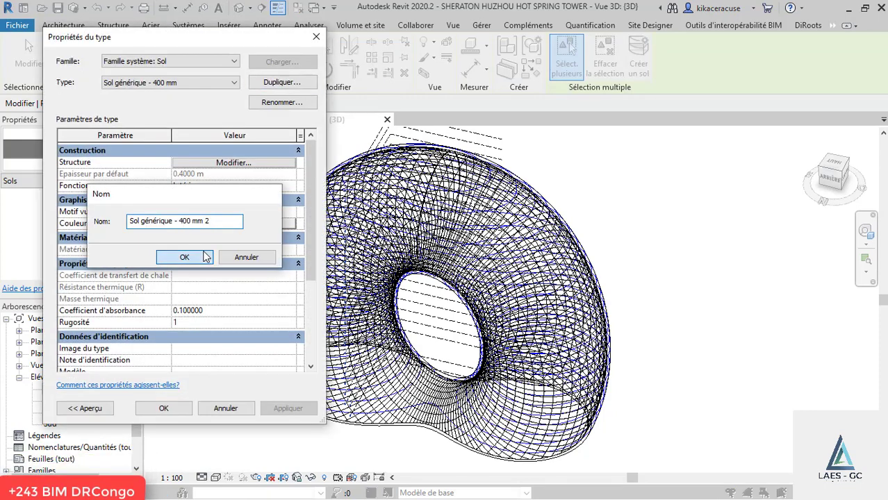
{"action": "left_click", "coordinate": [182, 257]}
{"action": "left_click", "coordinate": [231, 162]}
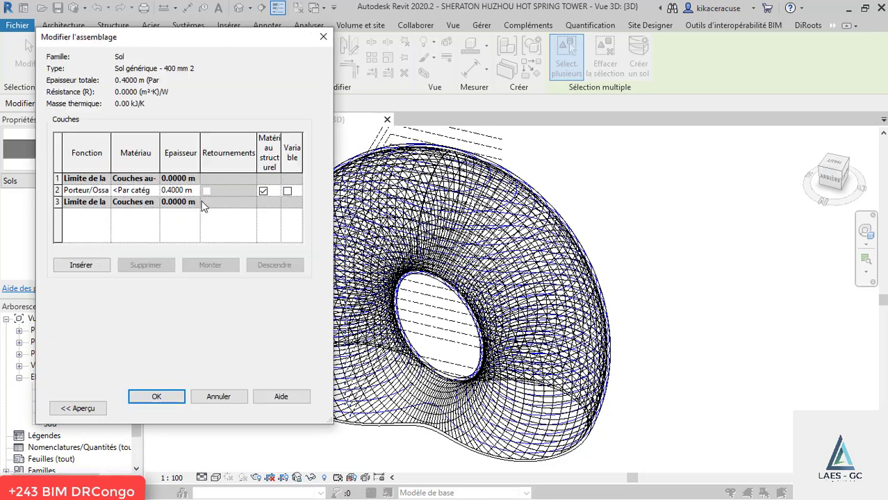
{"action": "key", "text": "BackSpace"}
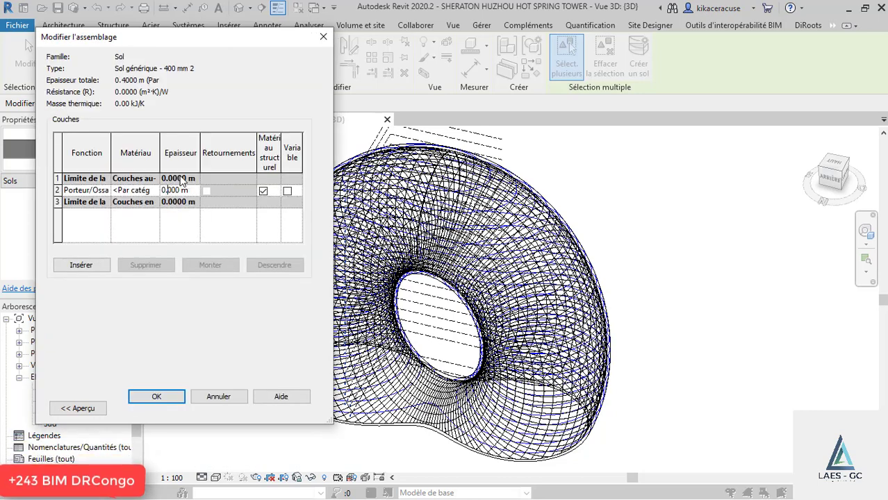
{"action": "left_click", "coordinate": [169, 401]}
{"action": "left_click", "coordinate": [164, 408]}
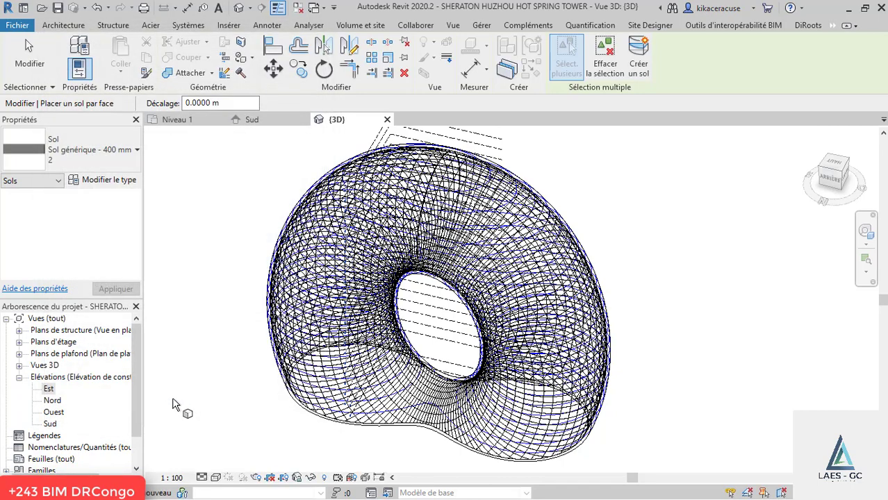
Create the floors by face from the ring's selected mass floors and end the floor command
{"action": "scroll", "coordinate": [344, 280], "scroll_direction": "down", "scroll_amount": 3}
{"action": "left_click_drag", "start_coordinate": [231, 159], "coordinate": [594, 445]}
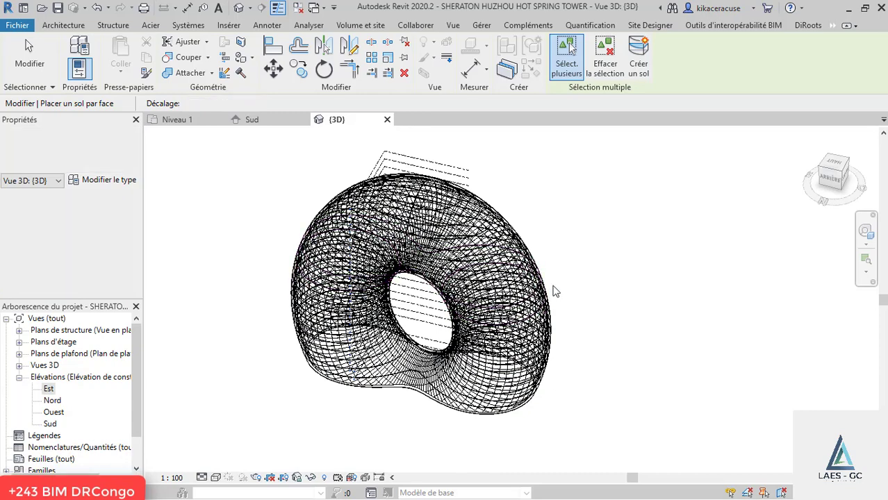
{"action": "key", "text": "Escape"}
Set the 3D view's visual style to Ligne cachée
{"action": "scroll", "coordinate": [529, 356], "scroll_direction": "up", "scroll_amount": 3}
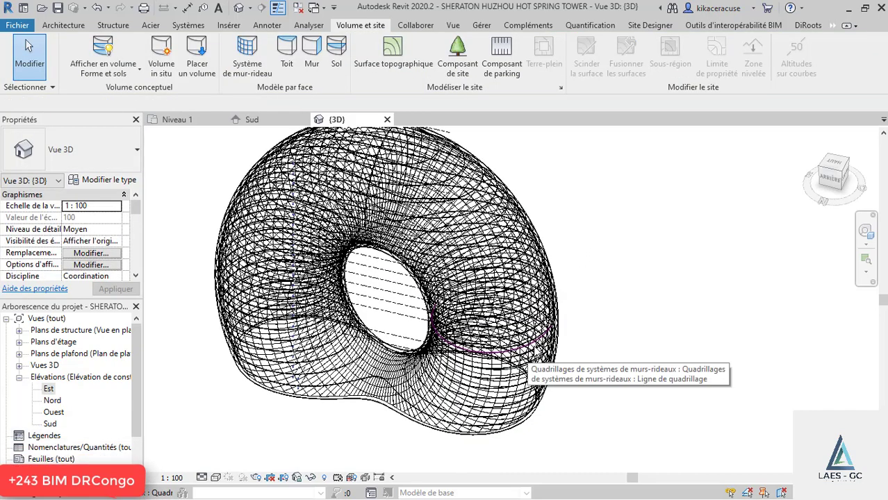
{"action": "left_click", "coordinate": [215, 478]}
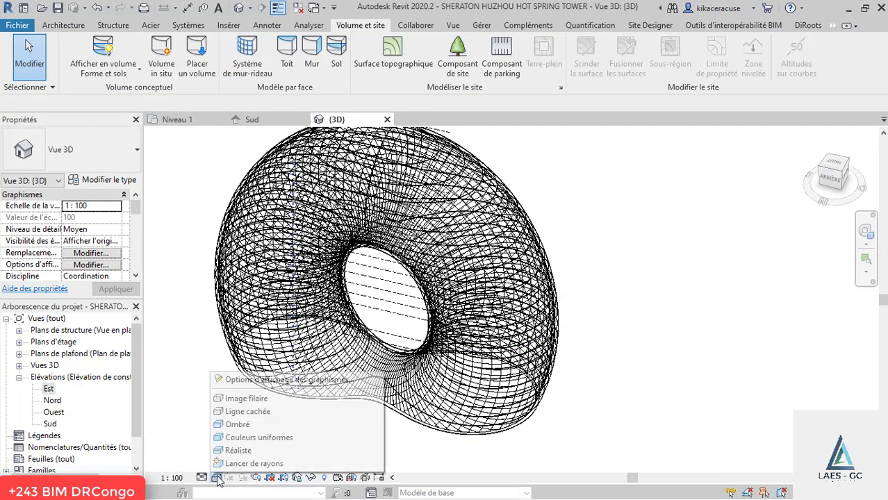
{"action": "left_click", "coordinate": [249, 413]}
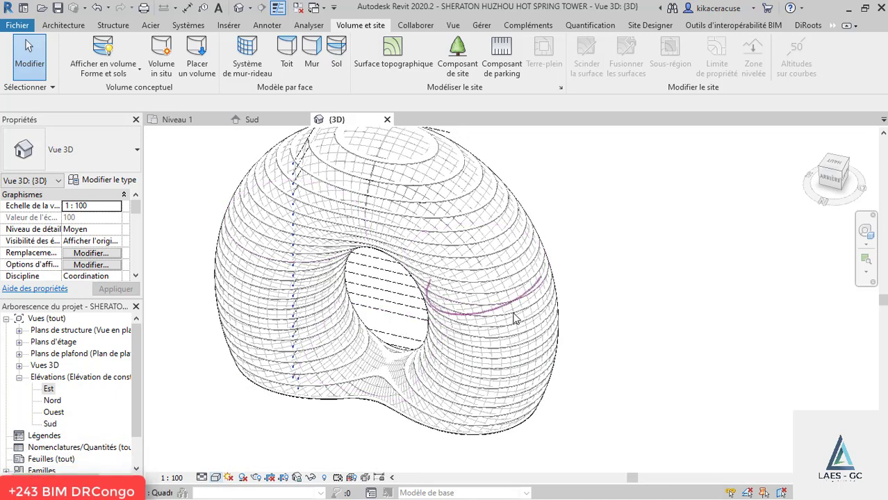
{"action": "scroll", "coordinate": [513, 315], "scroll_direction": "down", "scroll_amount": 1}
{"action": "middle_click_drag", "start_coordinate": [533, 303], "coordinate": [443, 178], "text": "shift"}
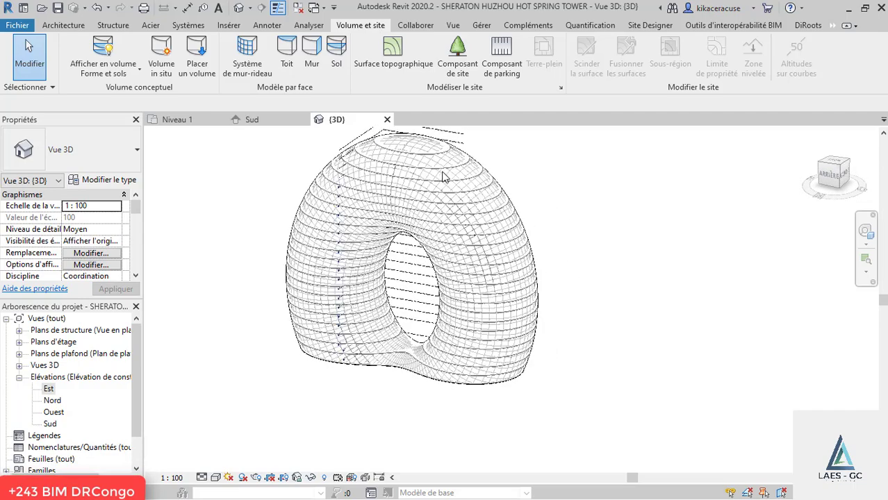
Turn on shadows in the 3D view and inspect the ring's floor edges and opening
{"action": "scroll", "coordinate": [453, 185], "scroll_direction": "up", "scroll_amount": 2}
{"action": "scroll", "coordinate": [443, 195], "scroll_direction": "down", "scroll_amount": 2}
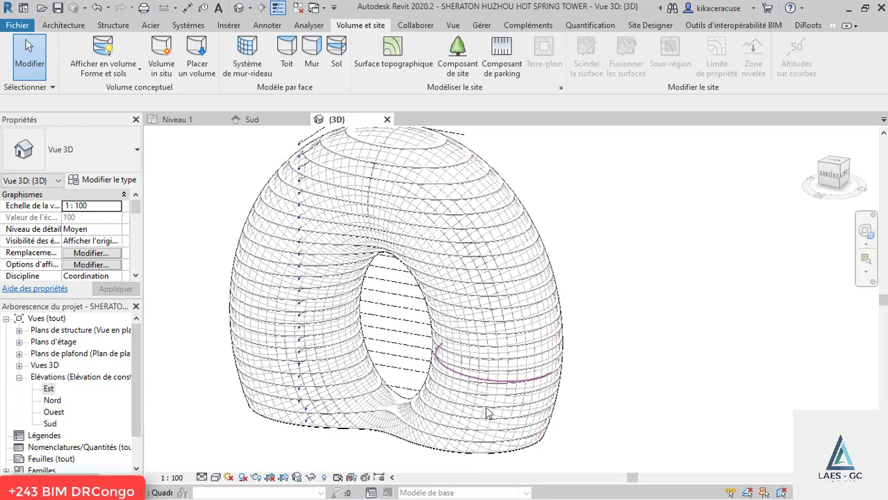
{"action": "scroll", "coordinate": [489, 412], "scroll_direction": "up", "scroll_amount": 3}
{"action": "scroll", "coordinate": [406, 435], "scroll_direction": "down", "scroll_amount": 4}
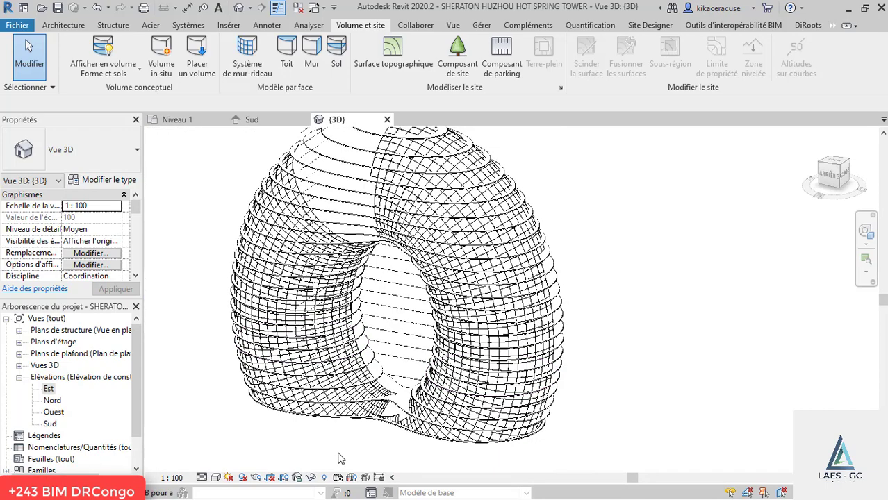
{"action": "left_click", "coordinate": [250, 478]}
{"action": "scroll", "coordinate": [629, 279], "scroll_direction": "down", "scroll_amount": 1}
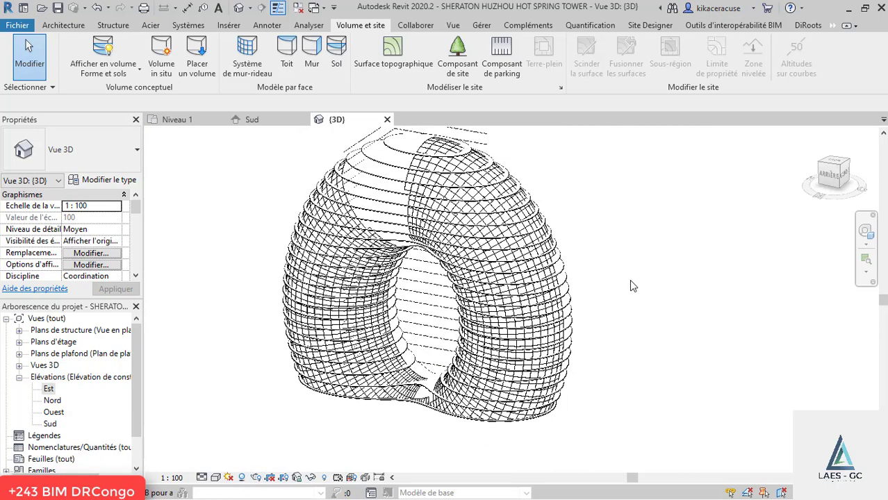
{"action": "middle_click_drag", "start_coordinate": [488, 341], "coordinate": [609, 346], "text": "shift"}
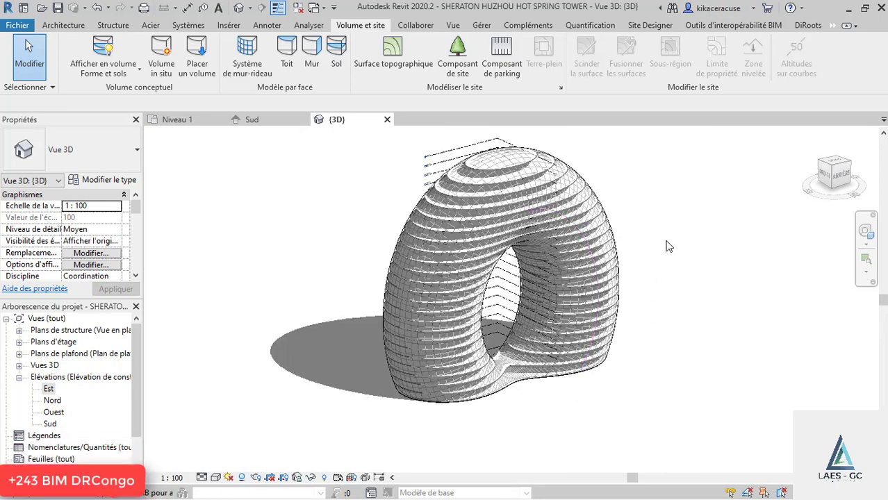
{"action": "scroll", "coordinate": [667, 247], "scroll_direction": "up", "scroll_amount": 2}
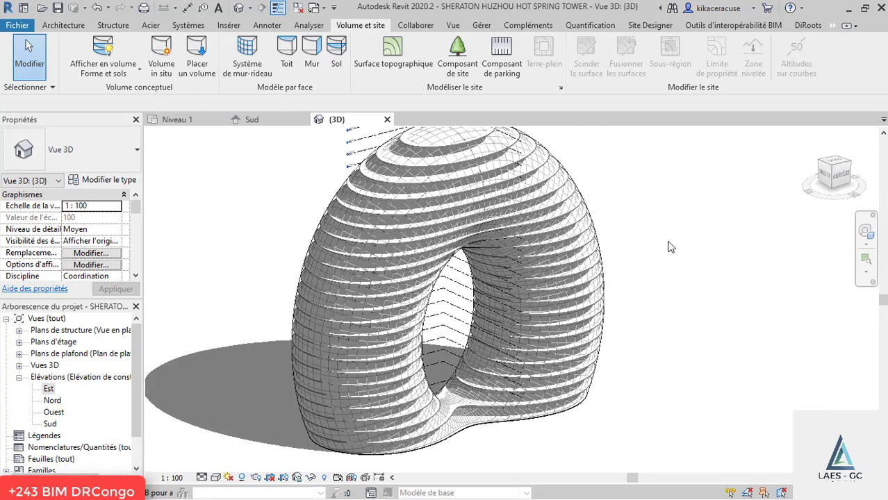
Switch to the PowerPoint presentation, compare the tower's reference photos on slides 32 to 34, and return to Revit
{"action": "key", "text": "alt+Tab"}
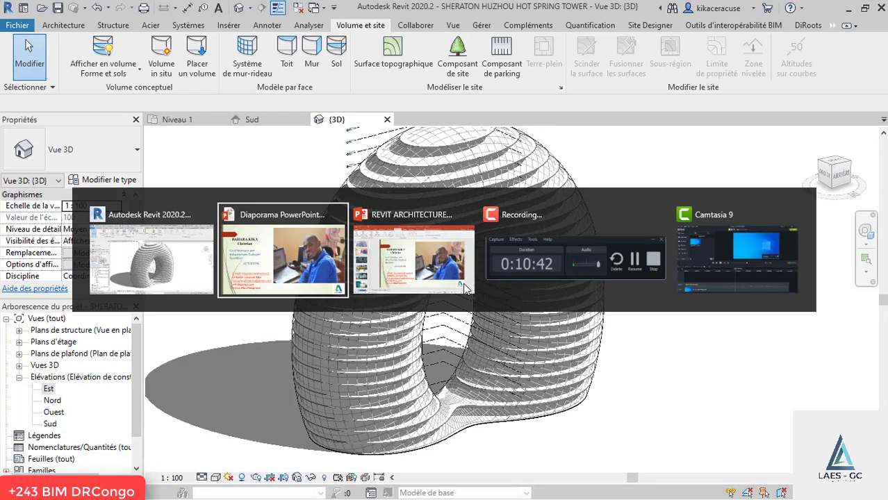
{"action": "key", "text": "alt+Tab"}
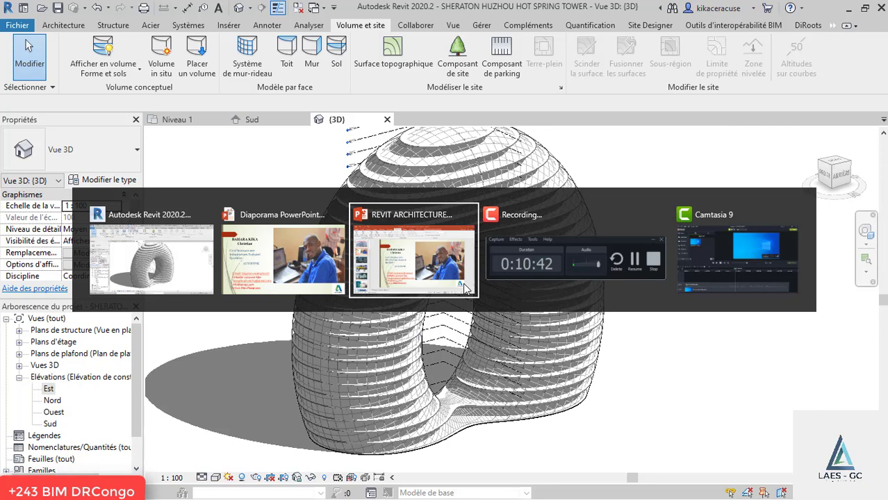
{"action": "key", "text": "alt+Tab"}
{"action": "key", "text": "alt+Tab"}
{"action": "key", "text": "alt+Tab"}
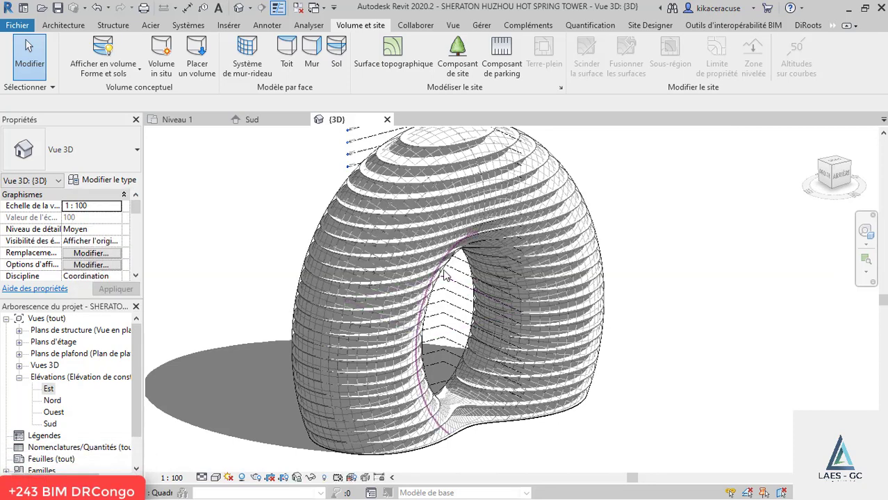
{"action": "key", "text": "alt+Tab"}
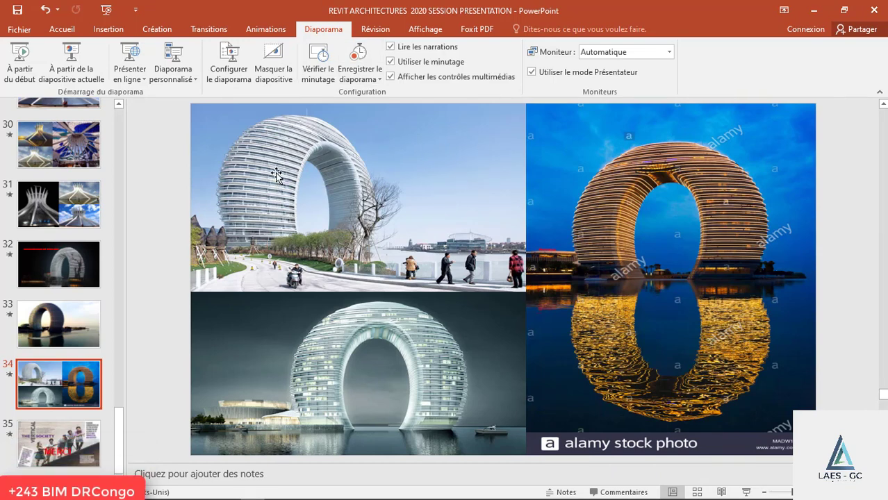
{"action": "left_click", "coordinate": [49, 324]}
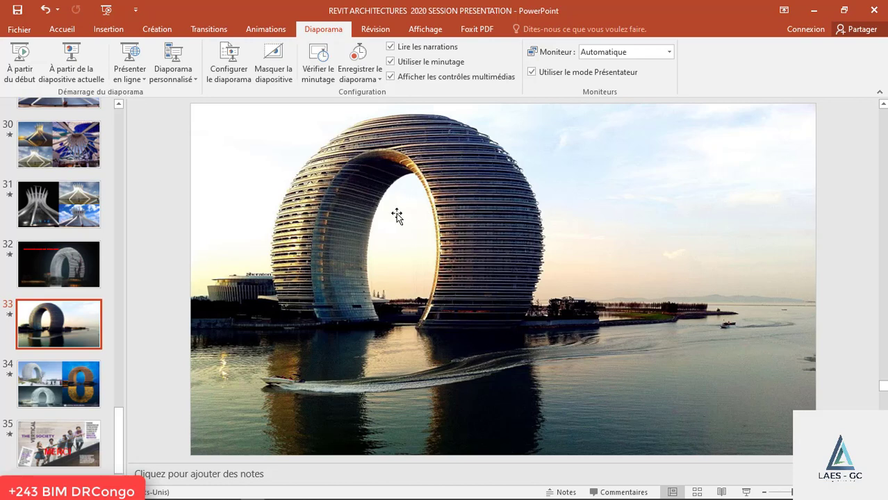
{"action": "left_click", "coordinate": [67, 263]}
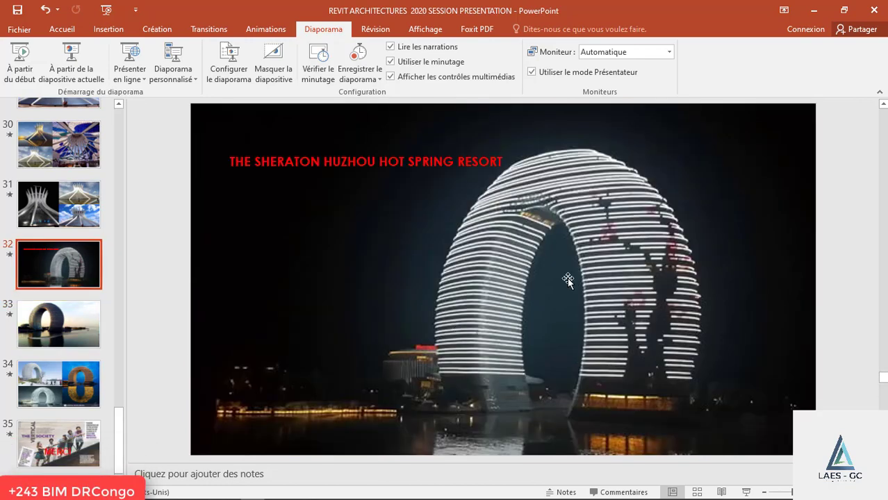
{"action": "left_click", "coordinate": [103, 323]}
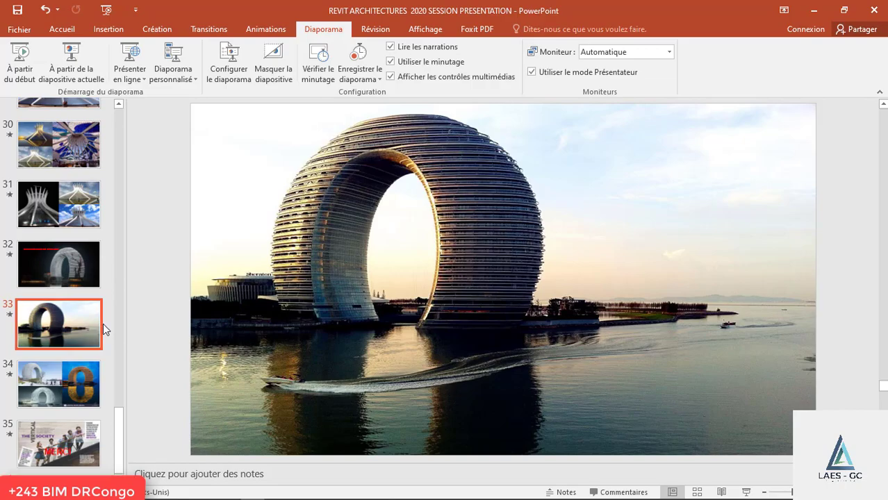
{"action": "key", "text": "alt+Tab"}
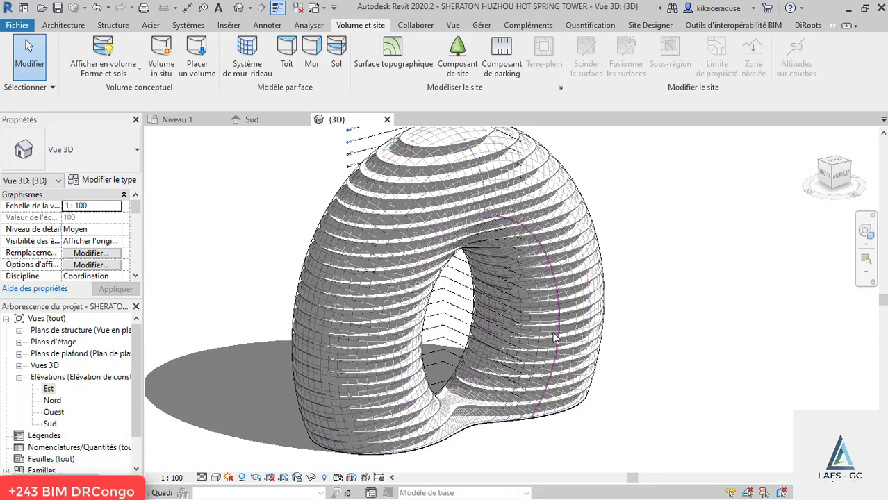
Change the mass display from shape and floors to Paramètres de la vue
{"action": "scroll", "coordinate": [471, 167], "scroll_direction": "up", "scroll_amount": 3}
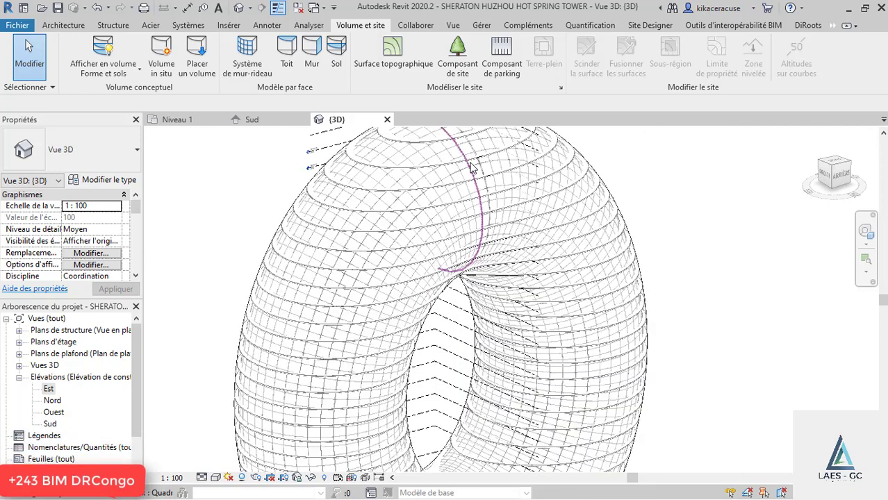
{"action": "scroll", "coordinate": [471, 167], "scroll_direction": "down", "scroll_amount": 2}
{"action": "middle_click_drag", "start_coordinate": [471, 167], "coordinate": [492, 267], "text": "shift"}
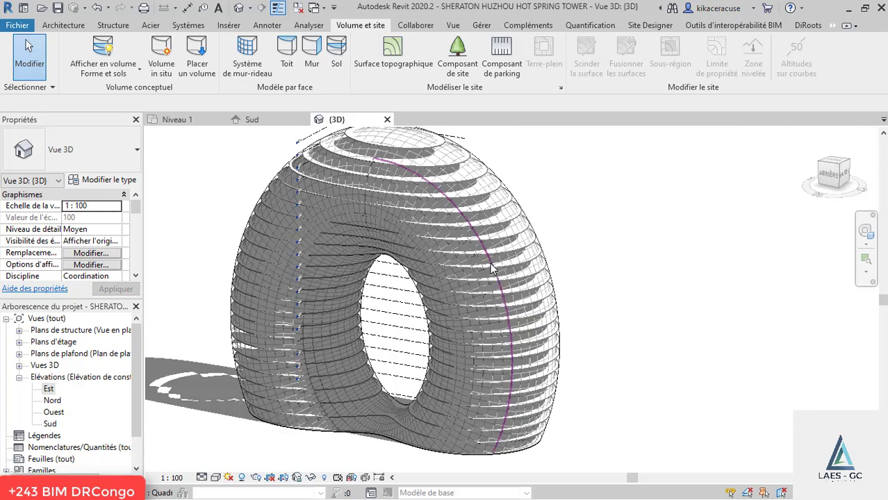
{"action": "left_click", "coordinate": [120, 74]}
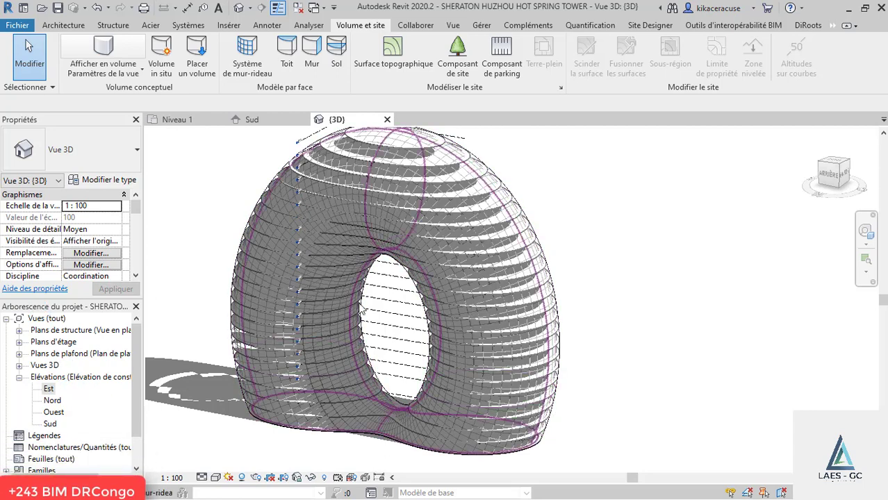
{"action": "scroll", "coordinate": [553, 315], "scroll_direction": "down", "scroll_amount": 2}
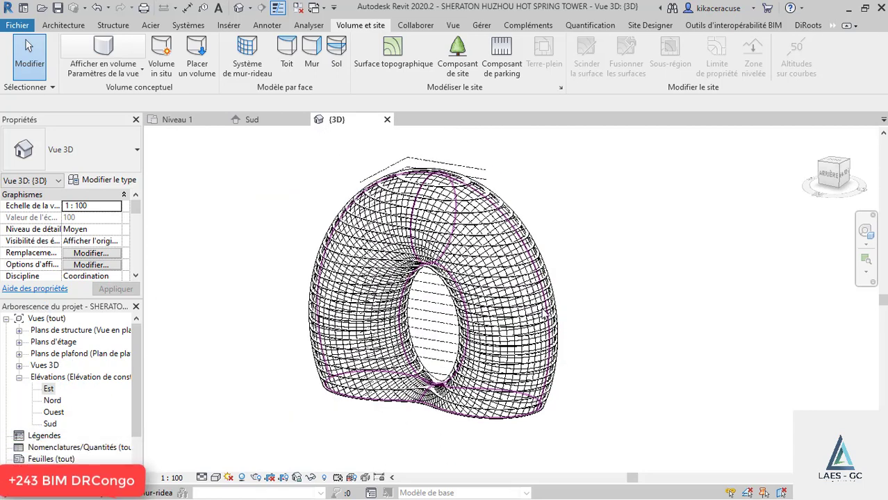
Open the Site floor plan from the project's floor plans
{"action": "left_click", "coordinate": [20, 342]}
{"action": "scroll", "coordinate": [76, 415], "scroll_direction": "down", "scroll_amount": 3}
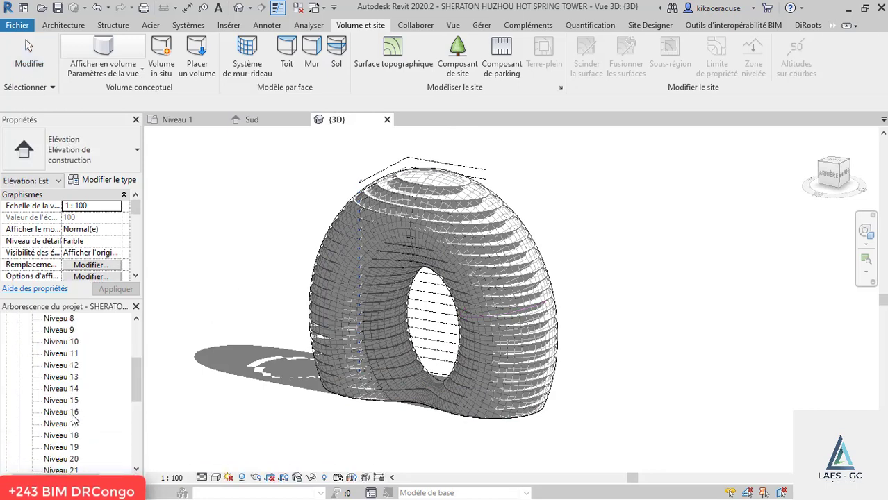
{"action": "scroll", "coordinate": [75, 417], "scroll_direction": "down", "scroll_amount": 4}
{"action": "double_click", "coordinate": [50, 436]}
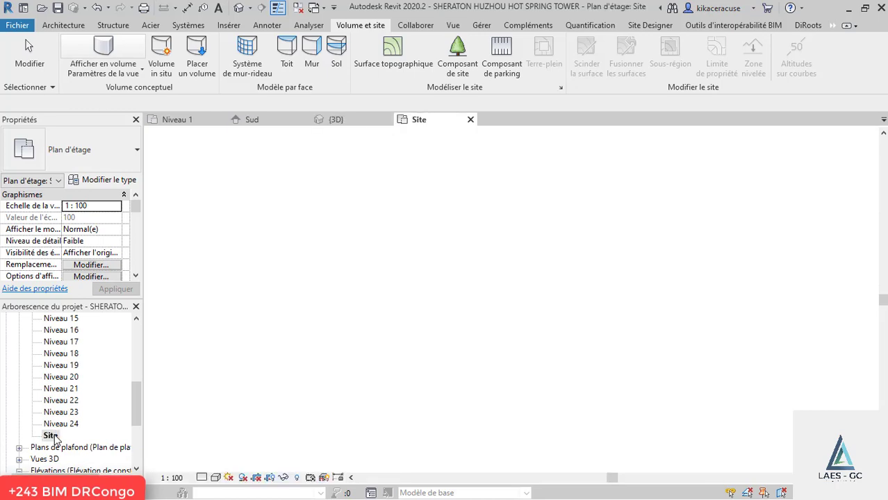
{"action": "scroll", "coordinate": [244, 258], "scroll_direction": "down", "scroll_amount": 2}
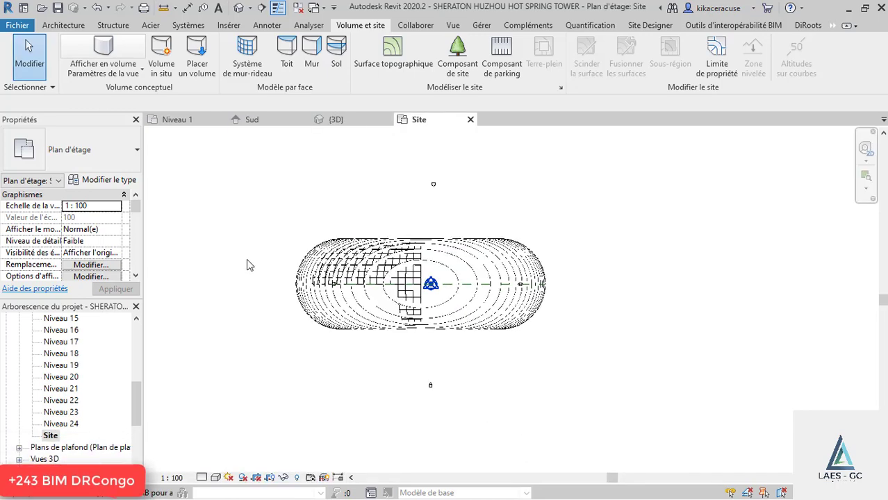
Place a camera northeast of the ring aimed southwest across it, and enlarge the camera view's crop region to frame the whole ring
{"action": "left_click", "coordinate": [249, 7]}
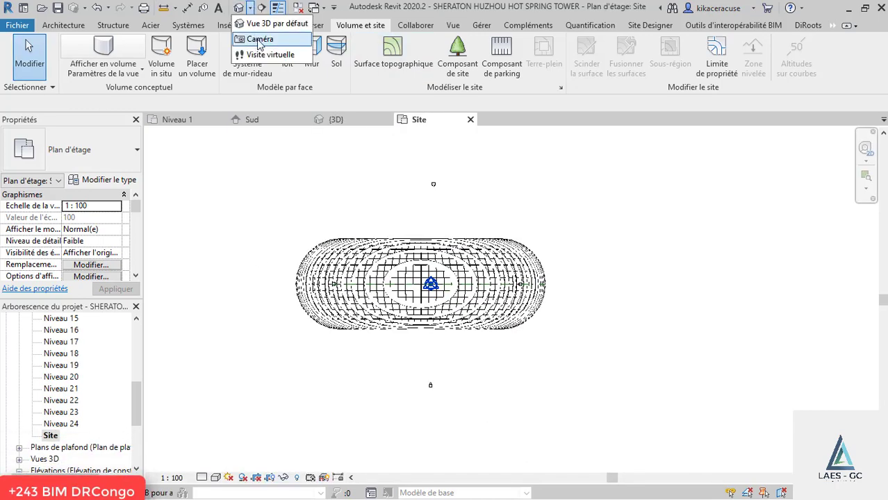
{"action": "left_click", "coordinate": [259, 40]}
{"action": "scroll", "coordinate": [341, 343], "scroll_direction": "down", "scroll_amount": 2}
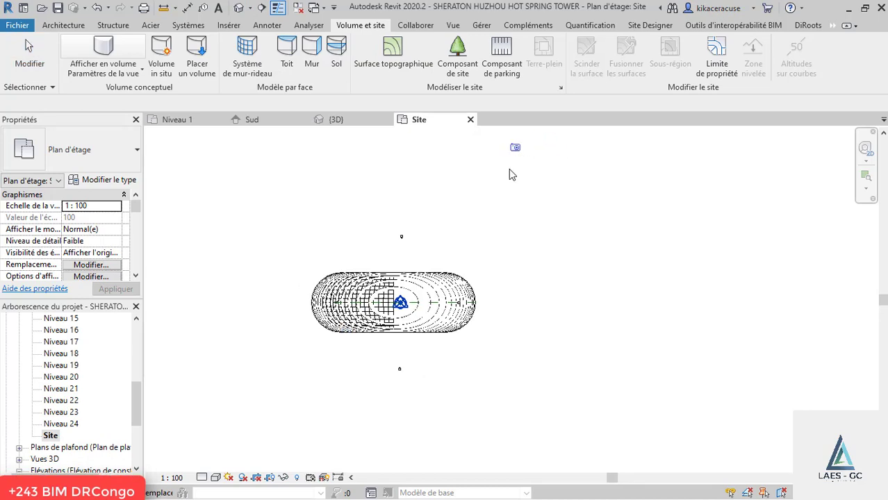
{"action": "left_click", "coordinate": [523, 143]}
{"action": "left_click", "coordinate": [324, 343]}
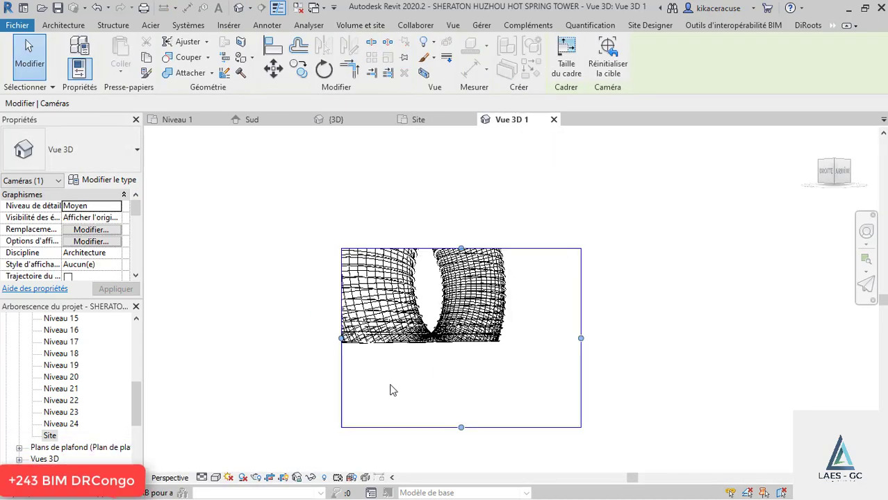
{"action": "left_click_drag", "start_coordinate": [341, 341], "coordinate": [243, 321]}
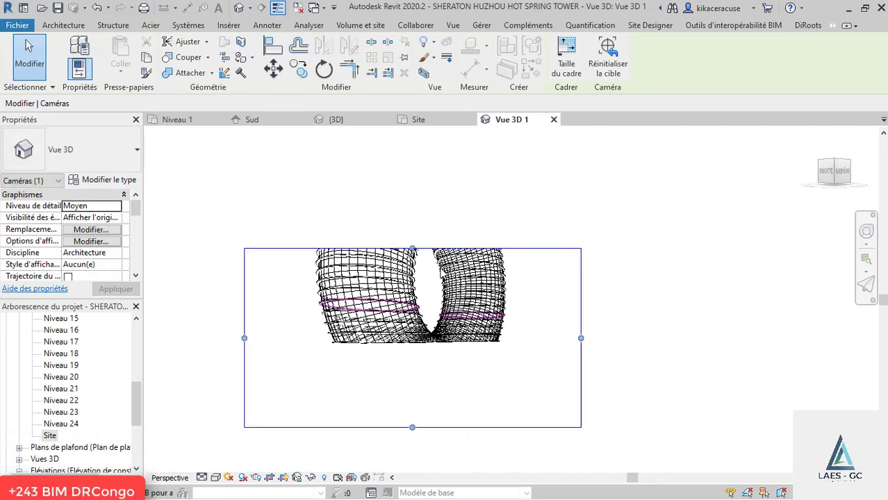
{"action": "left_click_drag", "start_coordinate": [412, 248], "coordinate": [403, 140]}
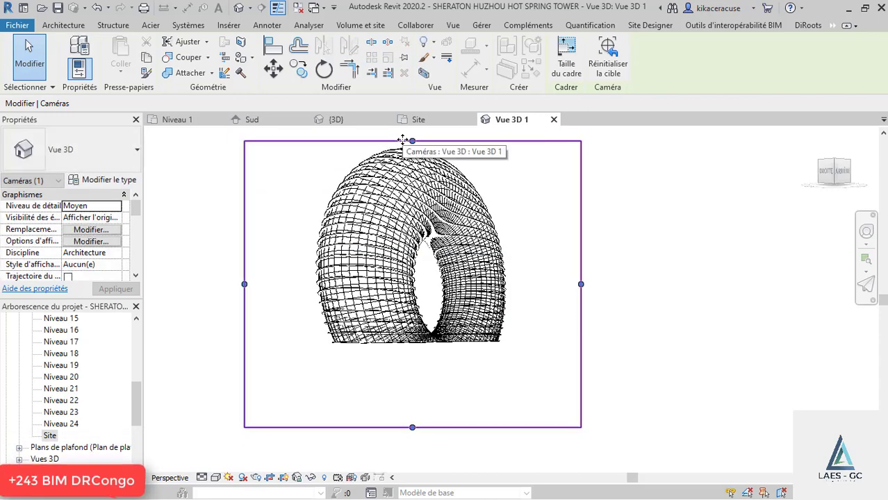
Display the camera view in Ligne cachée with shadows, change its visual style to Ombré and close the view
{"action": "left_click", "coordinate": [216, 478]}
{"action": "left_click", "coordinate": [248, 415]}
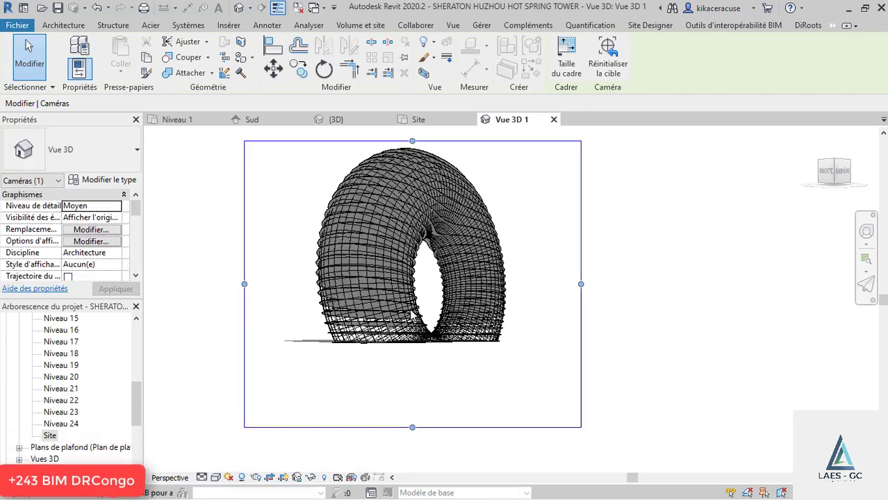
{"action": "scroll", "coordinate": [408, 310], "scroll_direction": "up", "scroll_amount": 1}
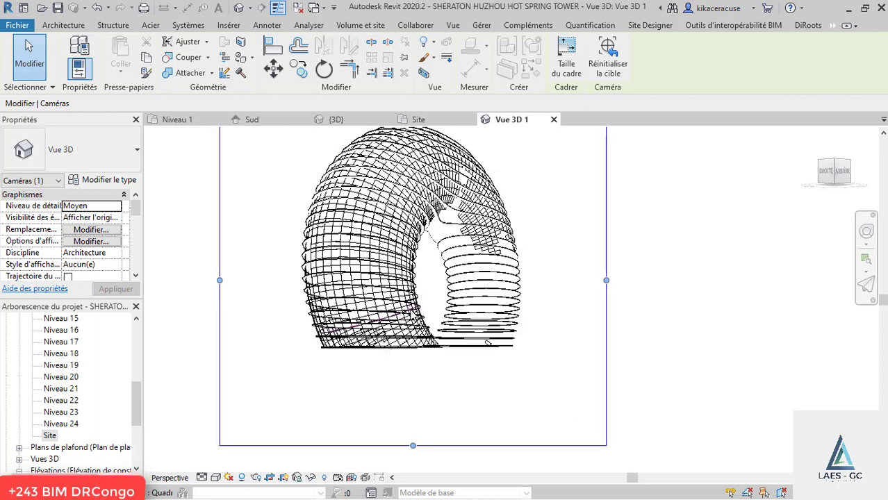
{"action": "left_click", "coordinate": [216, 478]}
{"action": "left_click", "coordinate": [243, 428]}
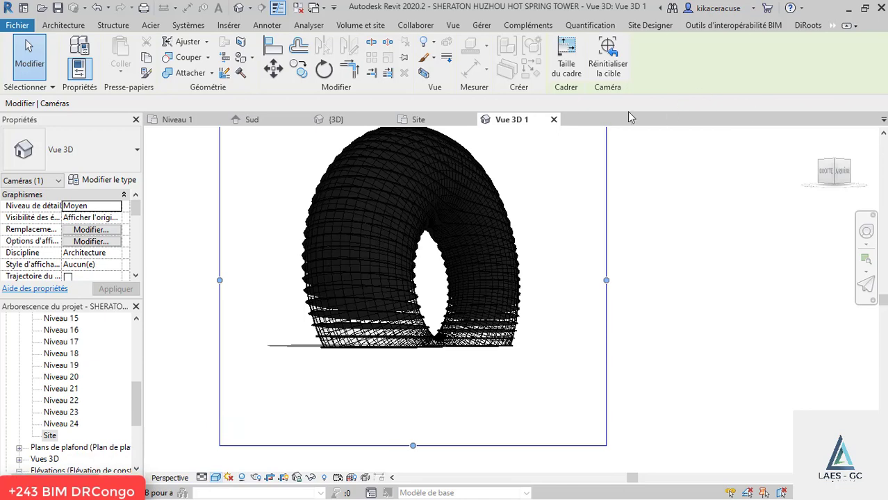
{"action": "left_click", "coordinate": [554, 120]}
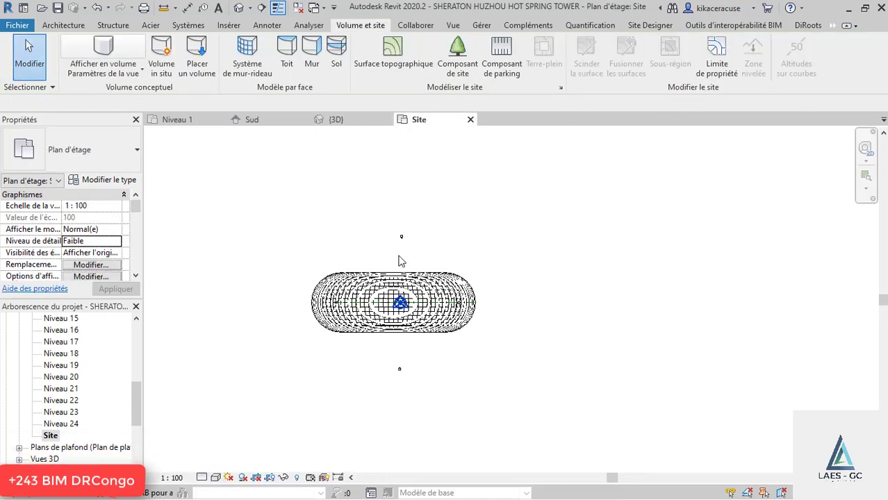
Return to the {3D} view, examine the ring in the Ombré visual style and set the view back to Ligne cachée
{"action": "left_click", "coordinate": [341, 118]}
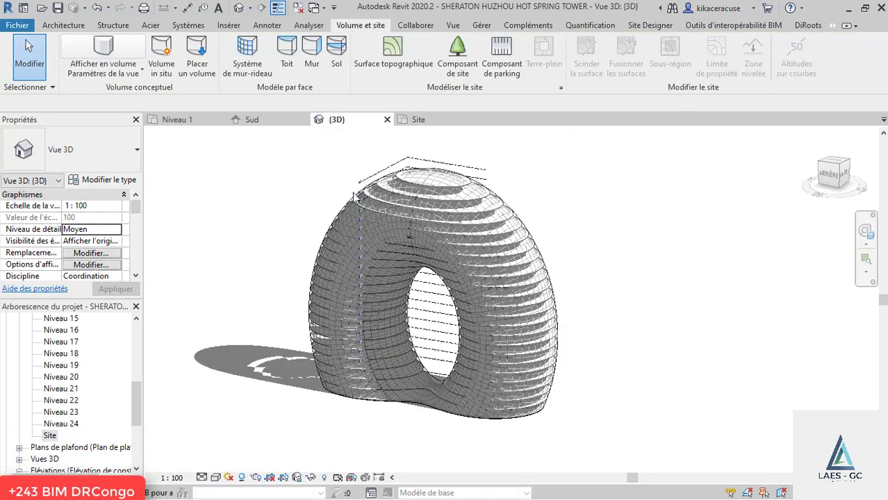
{"action": "left_click", "coordinate": [215, 478]}
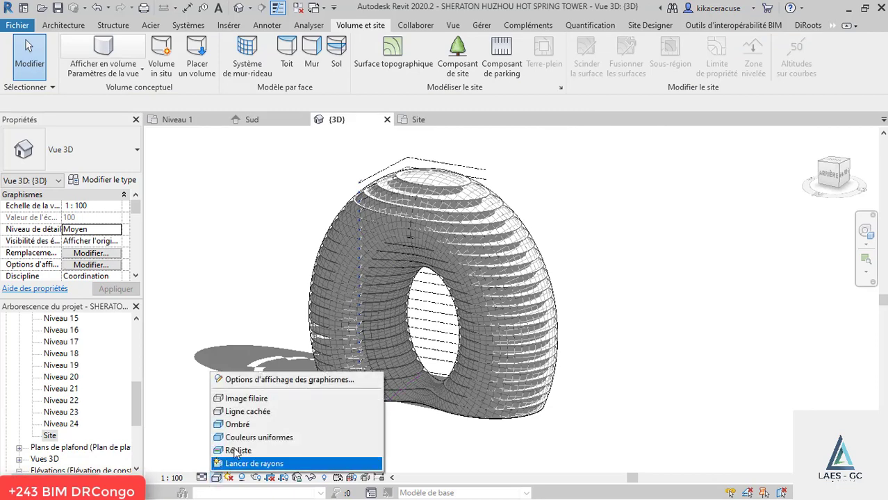
{"action": "left_click", "coordinate": [240, 425]}
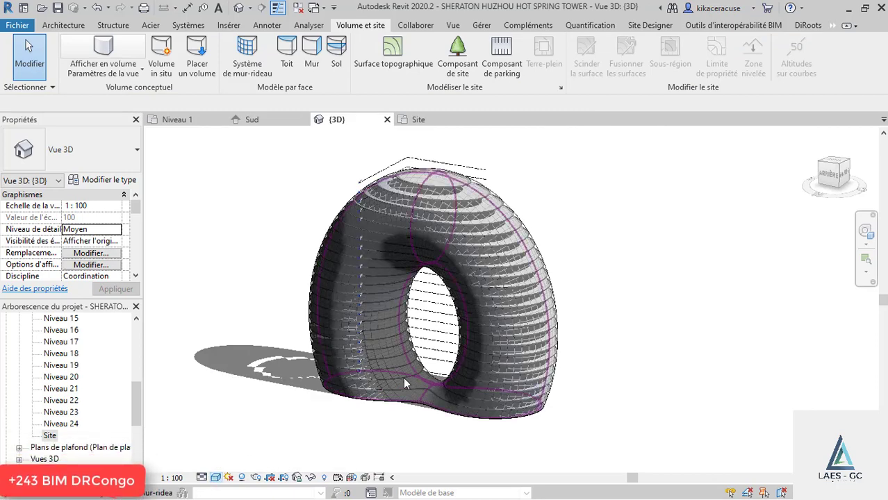
{"action": "mouse_move", "coordinate": [451, 408]}
{"action": "middle_mouse_down", "text": "shift"}
{"action": "mouse_move", "coordinate": [654, 408]}
{"action": "mouse_move", "coordinate": [648, 394]}
{"action": "mouse_move", "coordinate": [650, 403]}
{"action": "middle_mouse_up", "text": "shift"}
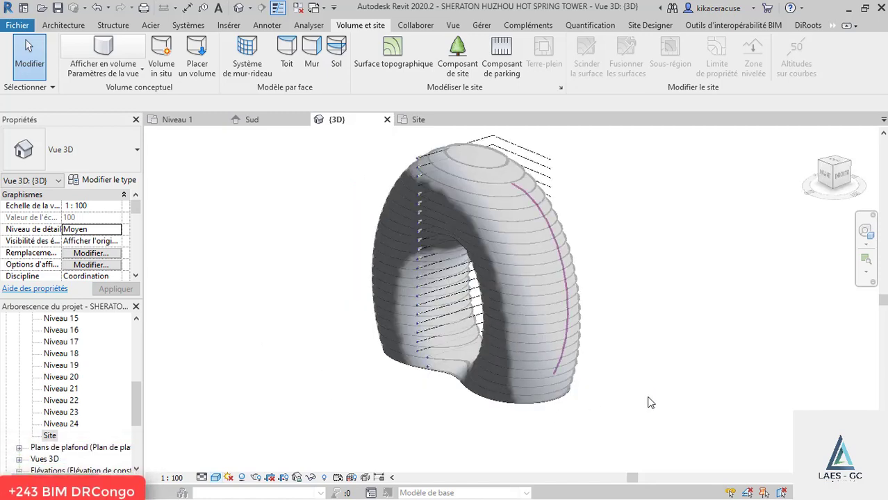
{"action": "left_click", "coordinate": [215, 477]}
{"action": "left_click", "coordinate": [245, 424]}
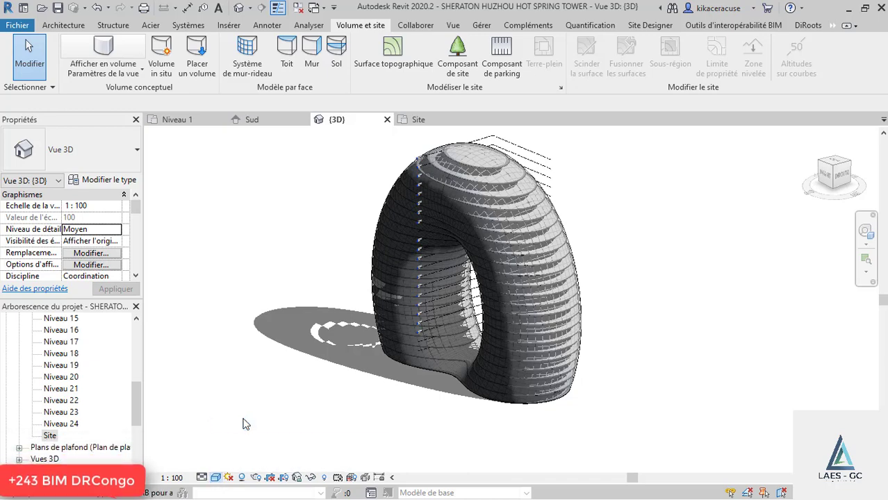
{"action": "left_click", "coordinate": [216, 478]}
{"action": "left_click", "coordinate": [261, 413]}
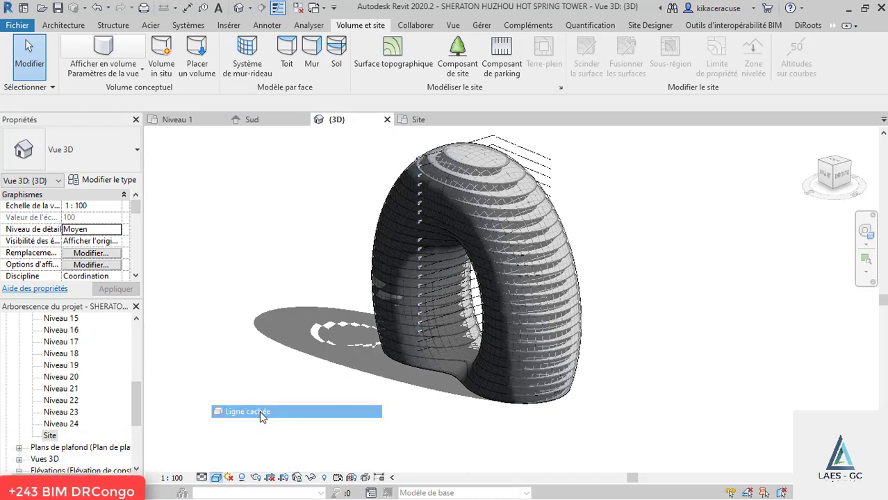